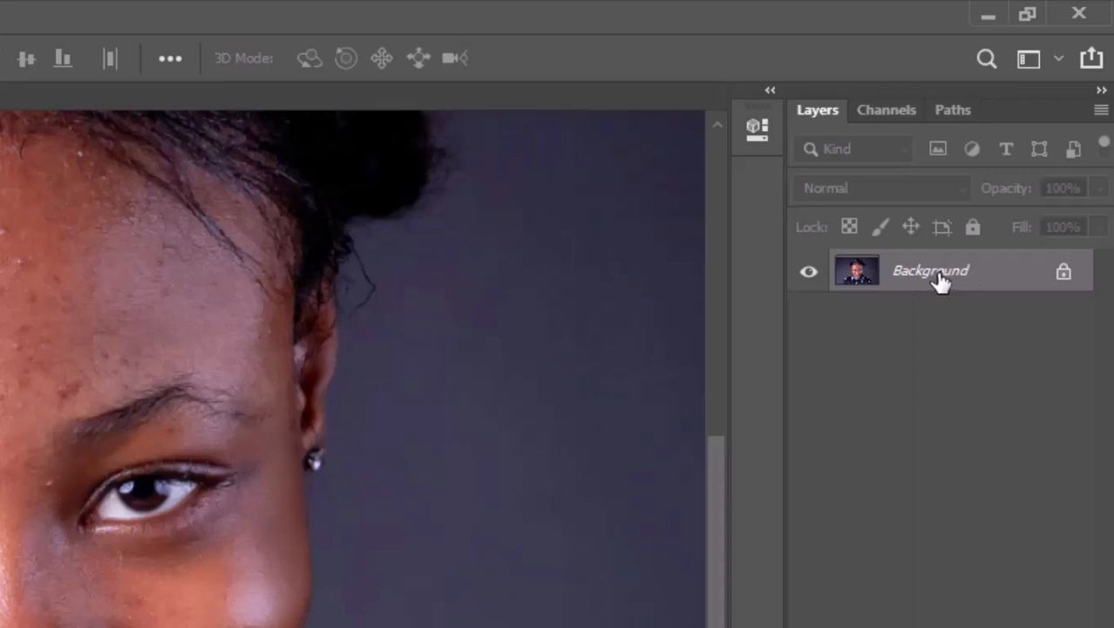
# Duplicate the Background layer, name the copy "blemishes" and hide the original Background.
pyautogui.hotkey('ctrl', 'j')
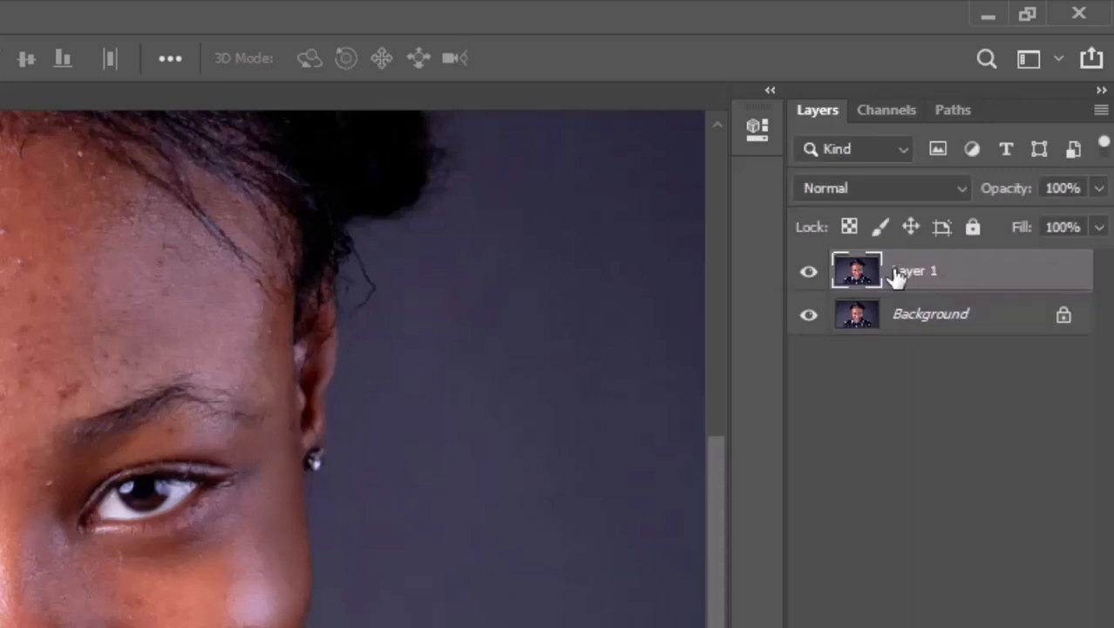
pyautogui.click(809, 315)
pyautogui.doubleClick(937, 272)
pyautogui.write('blemishes')
pyautogui.press('Return')
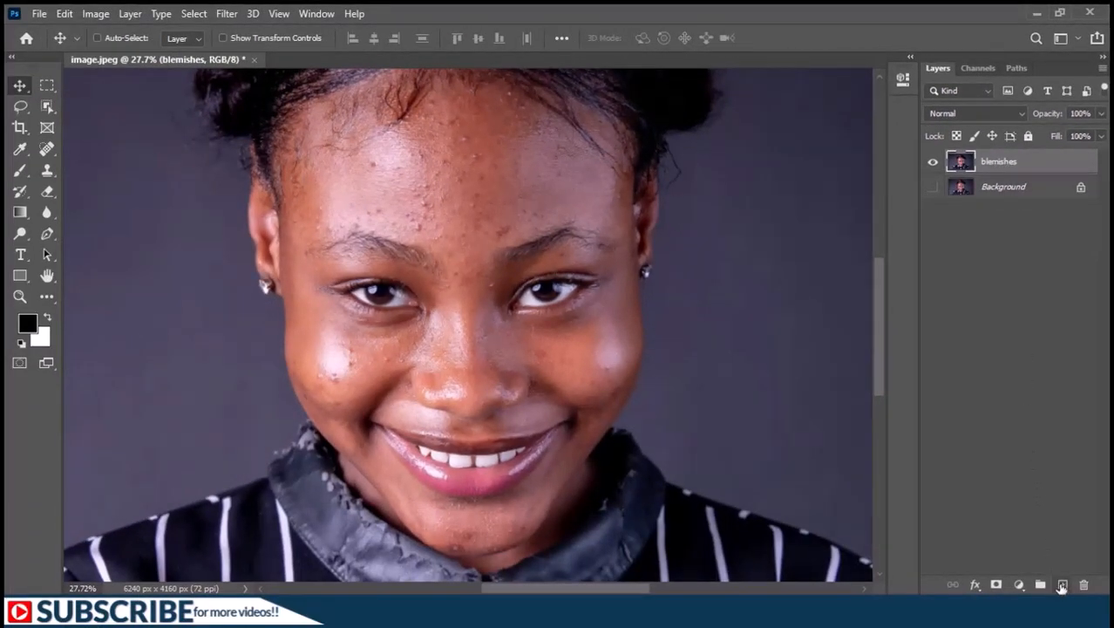
# Add a new empty layer above the blemishes layer and name it "retouch".
pyautogui.click(1057, 586)
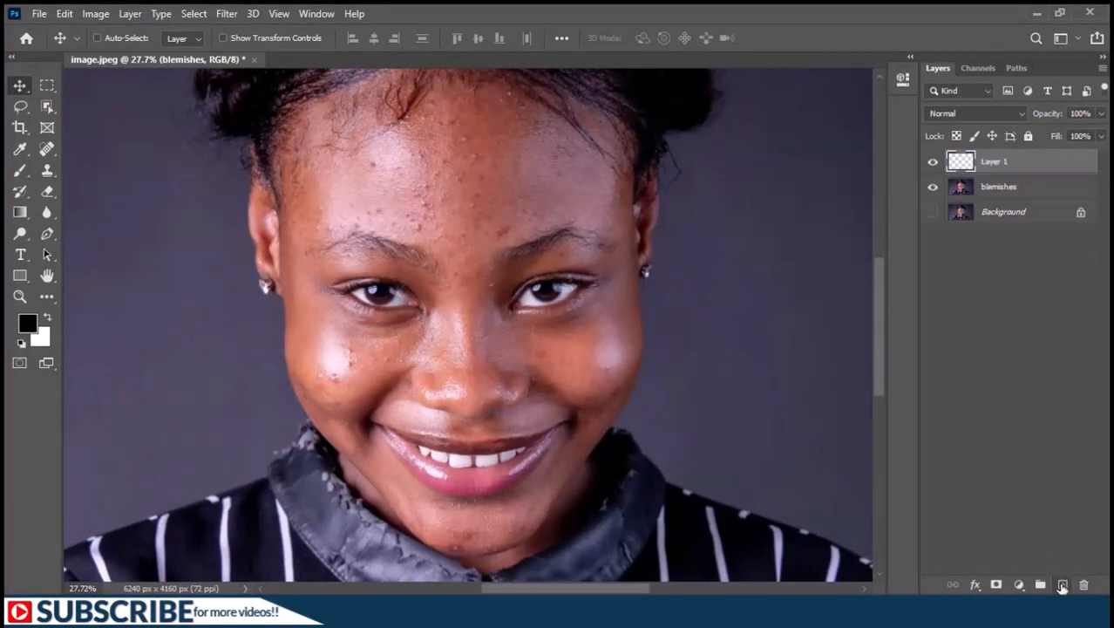
pyautogui.doubleClick(994, 163)
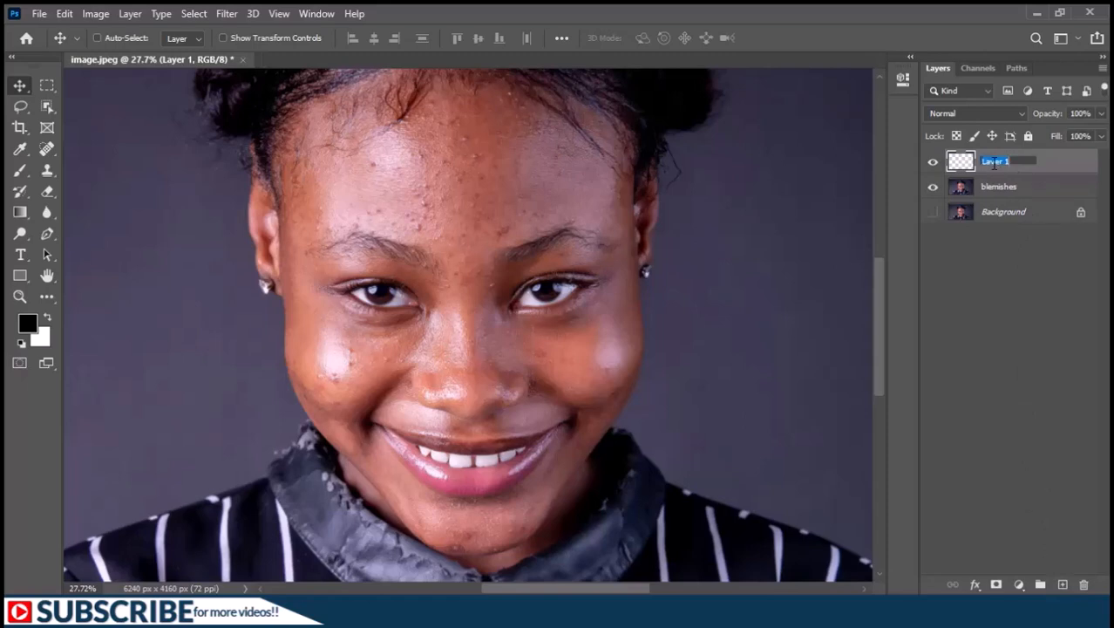
pyautogui.write('retouch')
pyautogui.press('Return')
# Remove the spots on the forehead, cheeks and nose with the Spot Healing Brush at size 43 on the retouch layer, comparing before and after.
pyautogui.click(48, 150)
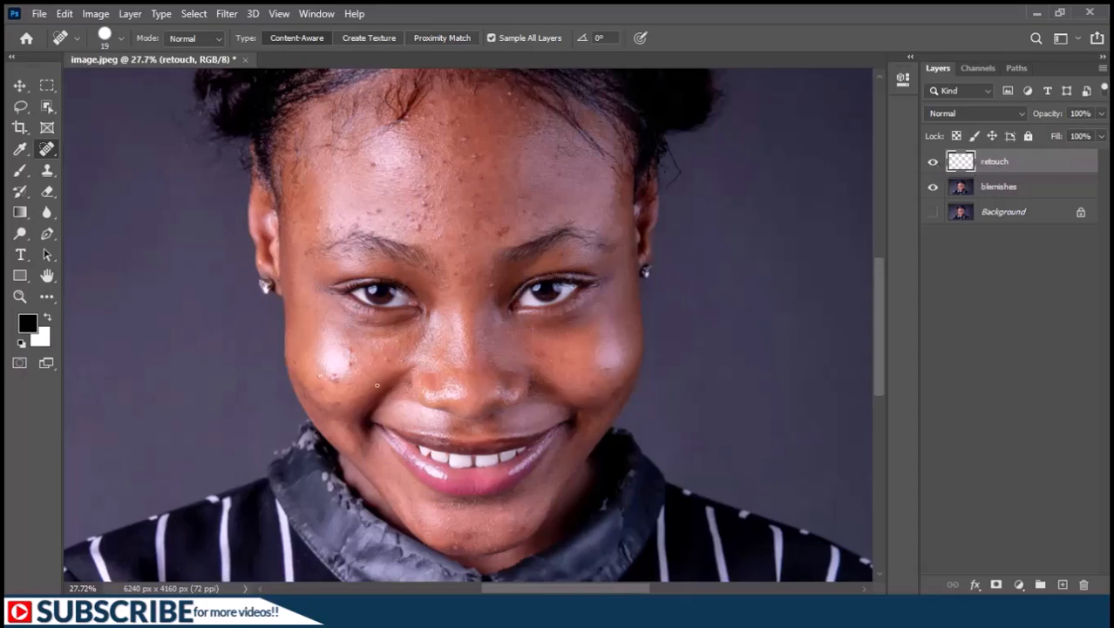
pyautogui.scroll(2, 376, 384)
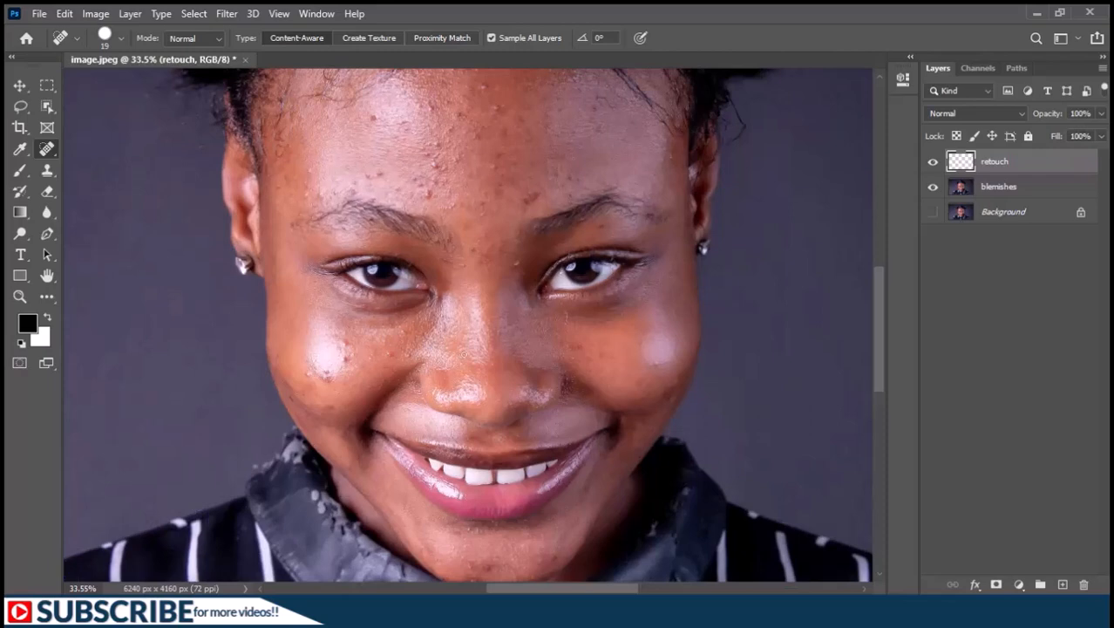
pyautogui.press(']')
pyautogui.click(407, 354)
pyautogui.click(343, 344)
pyautogui.click(327, 405)
pyautogui.click(531, 198)
pyautogui.click(328, 380)
pyautogui.click(417, 182)
pyautogui.click(367, 175)
pyautogui.click(432, 166)
pyautogui.click(450, 127)
pyautogui.click(496, 108)
pyautogui.click(499, 160)
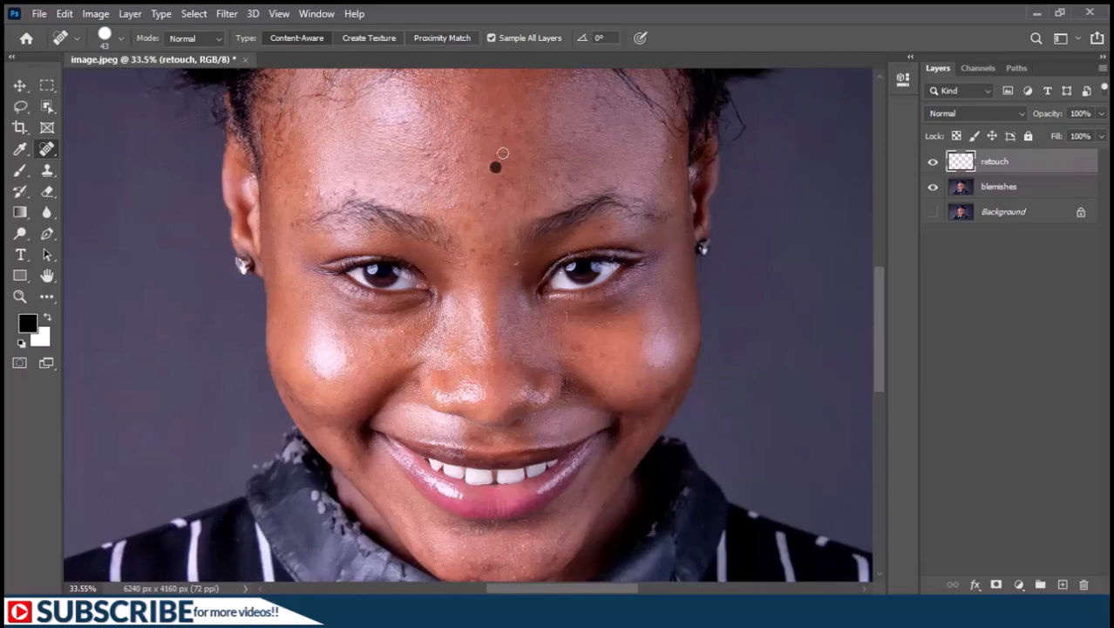
pyautogui.click(515, 266)
pyautogui.click(600, 134)
pyautogui.scroll(-3, 600, 134)
pyautogui.click(561, 424)
pyautogui.moveTo(587, 222); pyautogui.dragTo(582, 421)
pyautogui.click(322, 262)
pyautogui.click(404, 192)
pyautogui.click(428, 222)
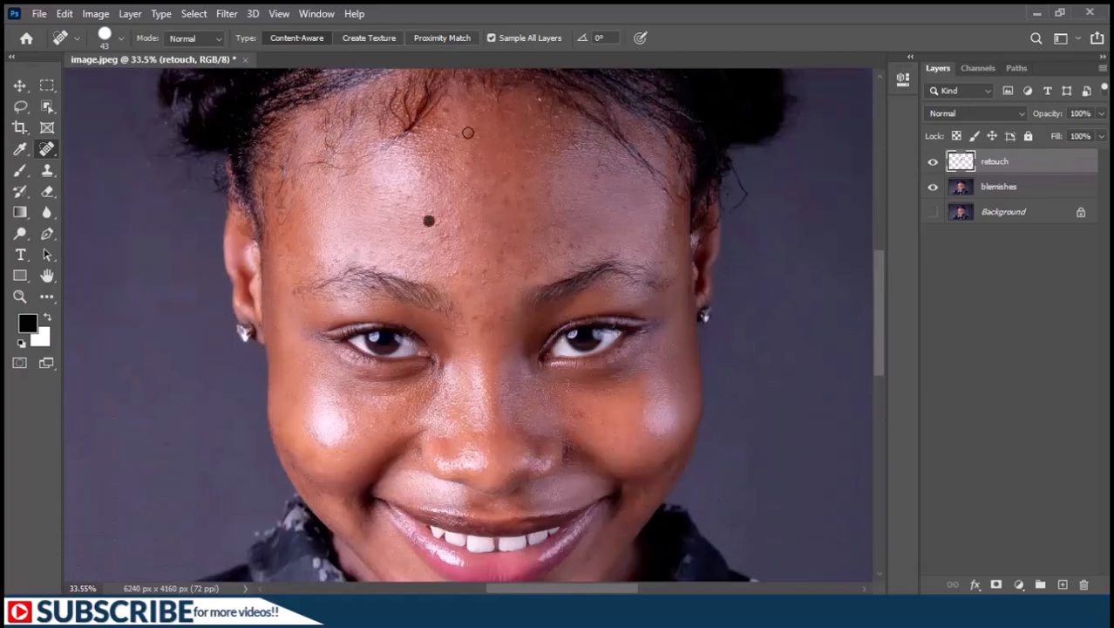
pyautogui.click(451, 136)
pyautogui.click(597, 177)
pyautogui.scroll(-1, 506, 201)
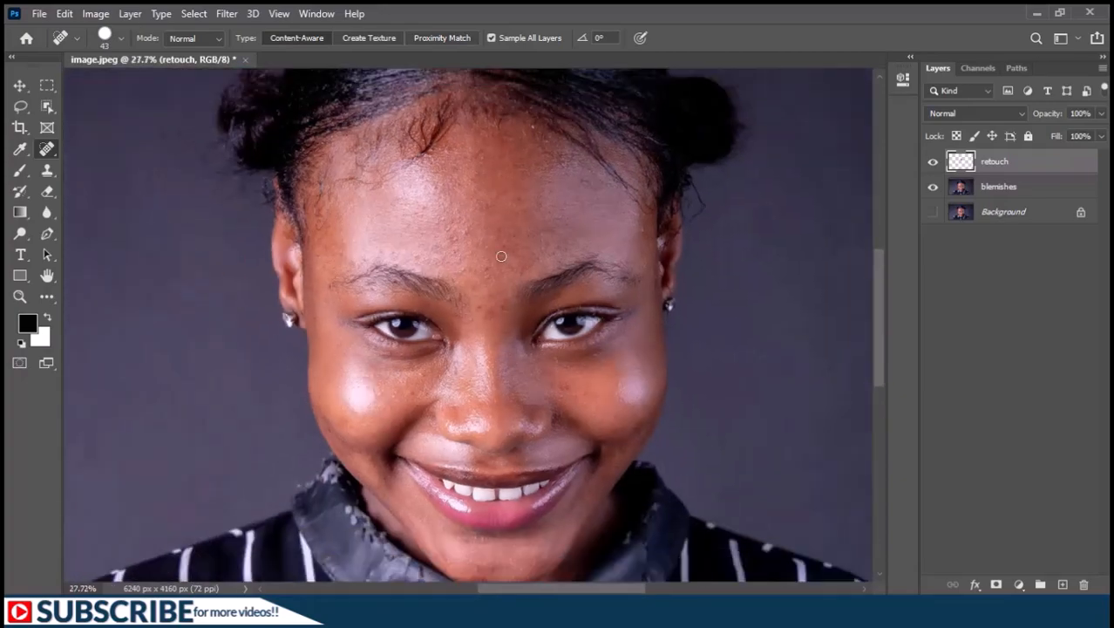
pyautogui.click(933, 163)
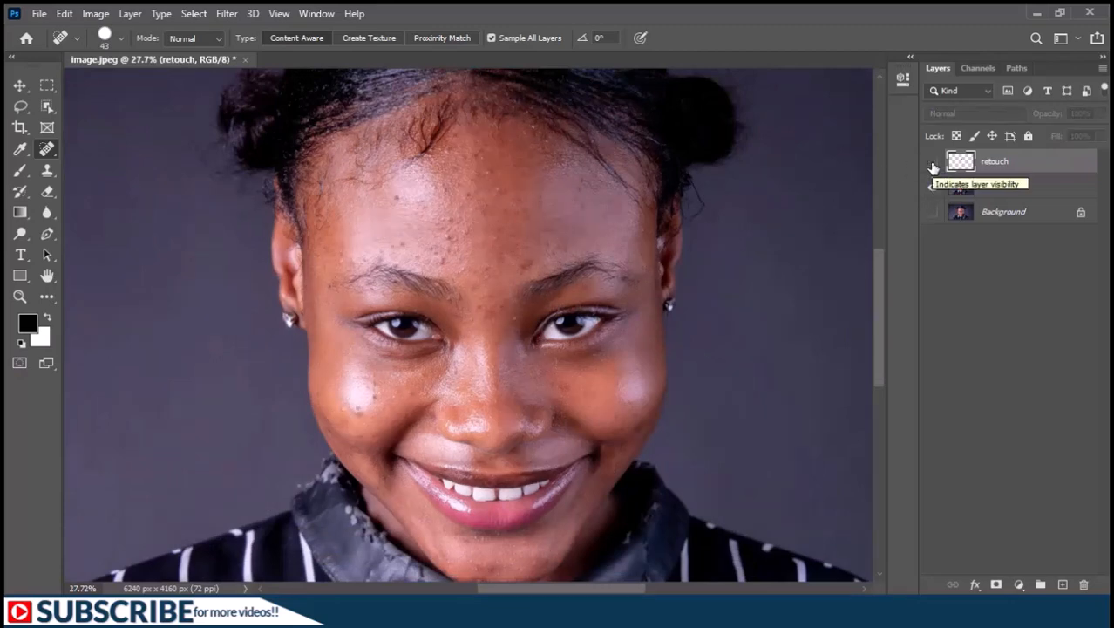
pyautogui.click(933, 163)
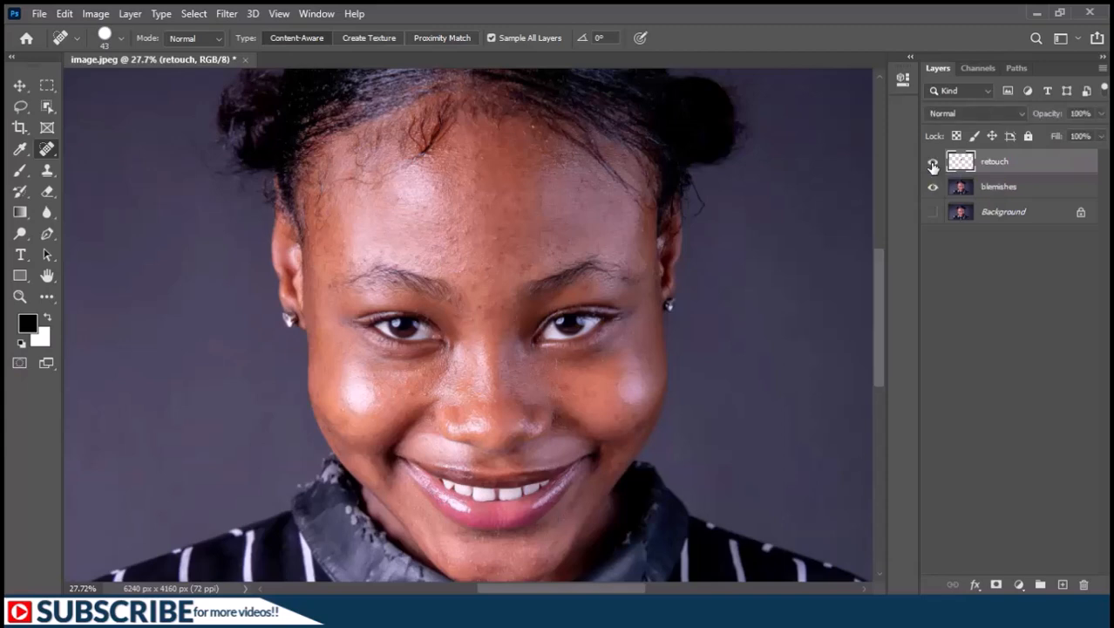
# Group the retouch and blemishes layers and name the group "retouching".
pyautogui.keyDown('shift'); pyautogui.click(997, 189); pyautogui.keyUp('shift')
pyautogui.hotkey('ctrl', 'g')
pyautogui.doubleClick(994, 163)
pyautogui.write('retouching')
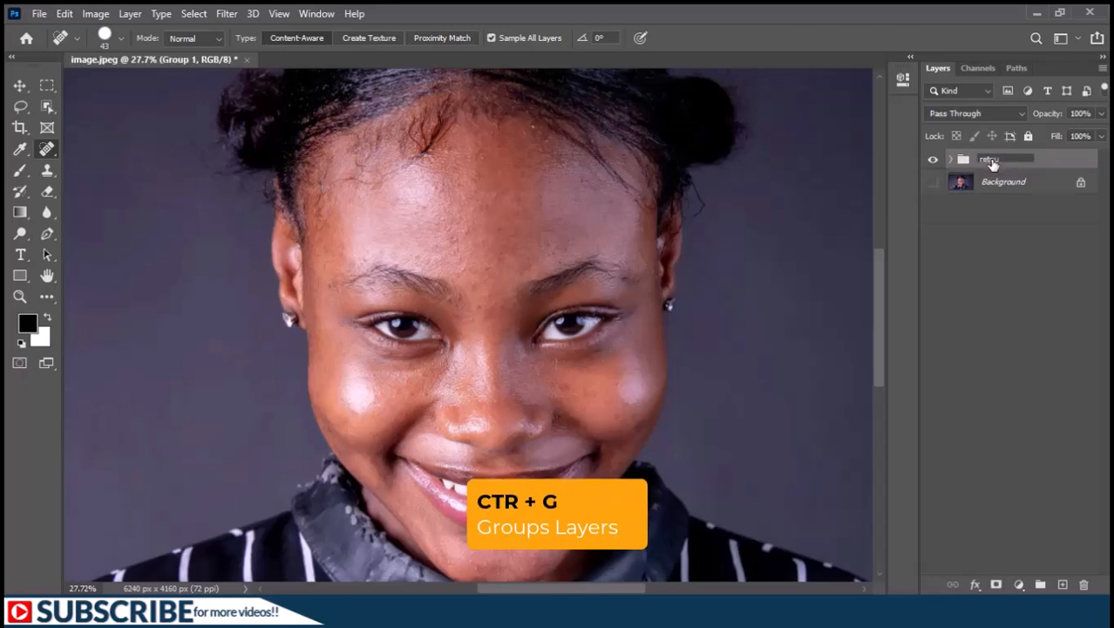
pyautogui.press('Return')
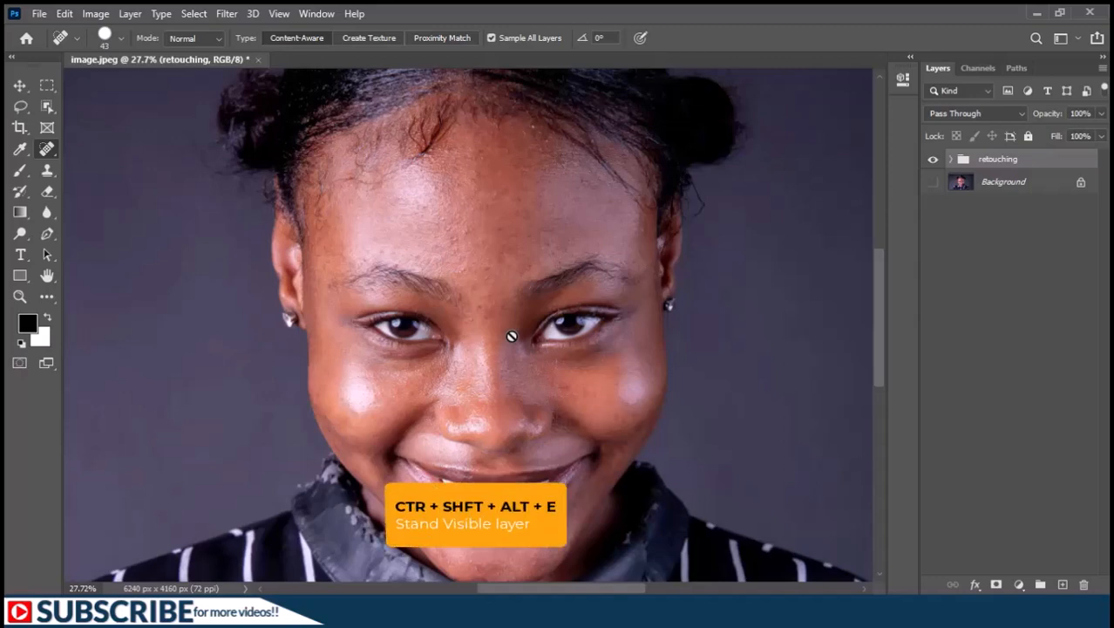
# Stamp the visible layers into a new layer named "color" and hide the retouching group.
pyautogui.hotkey('ctrl', 'shift', 'alt', 'e')
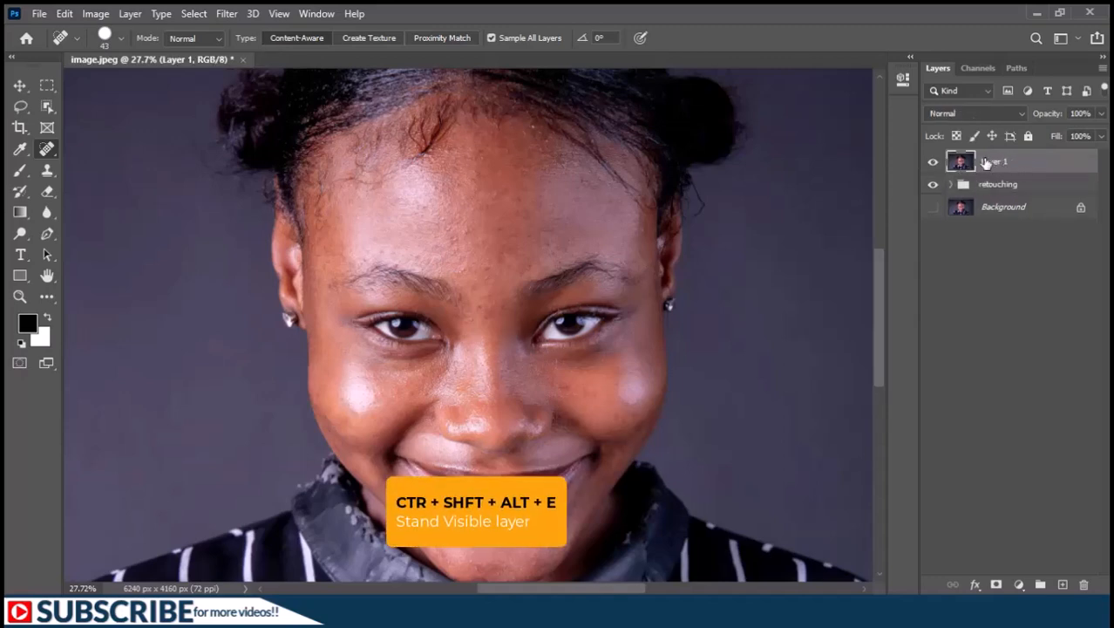
pyautogui.doubleClick(994, 161)
pyautogui.write('color')
pyautogui.press('Return')
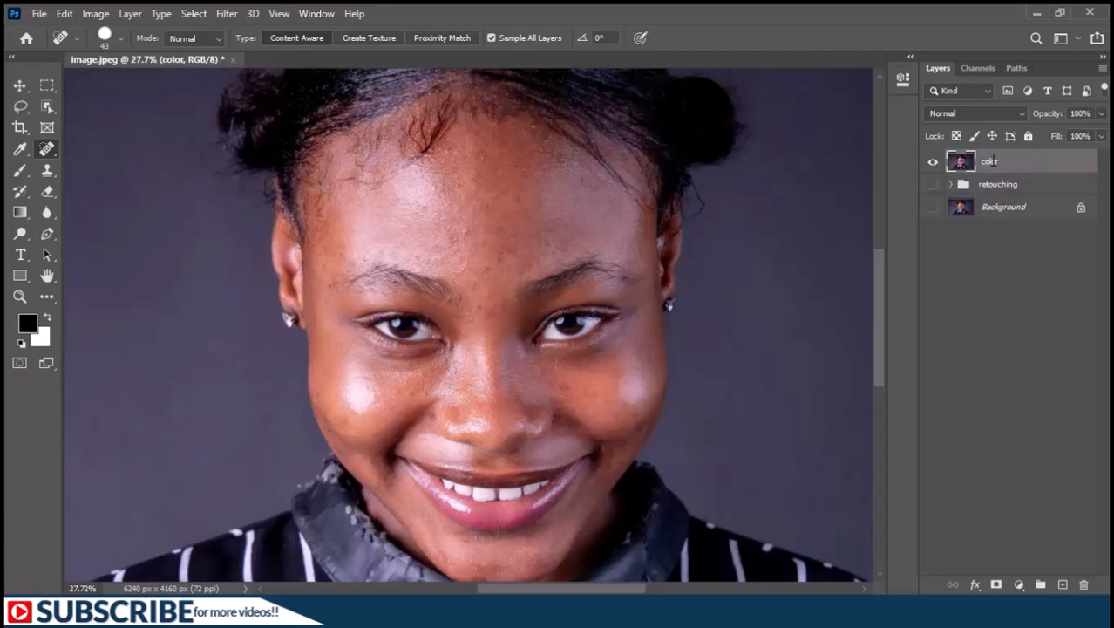
# Duplicate the color layer and name the copy "texture".
pyautogui.hotkey('ctrl', 'j')
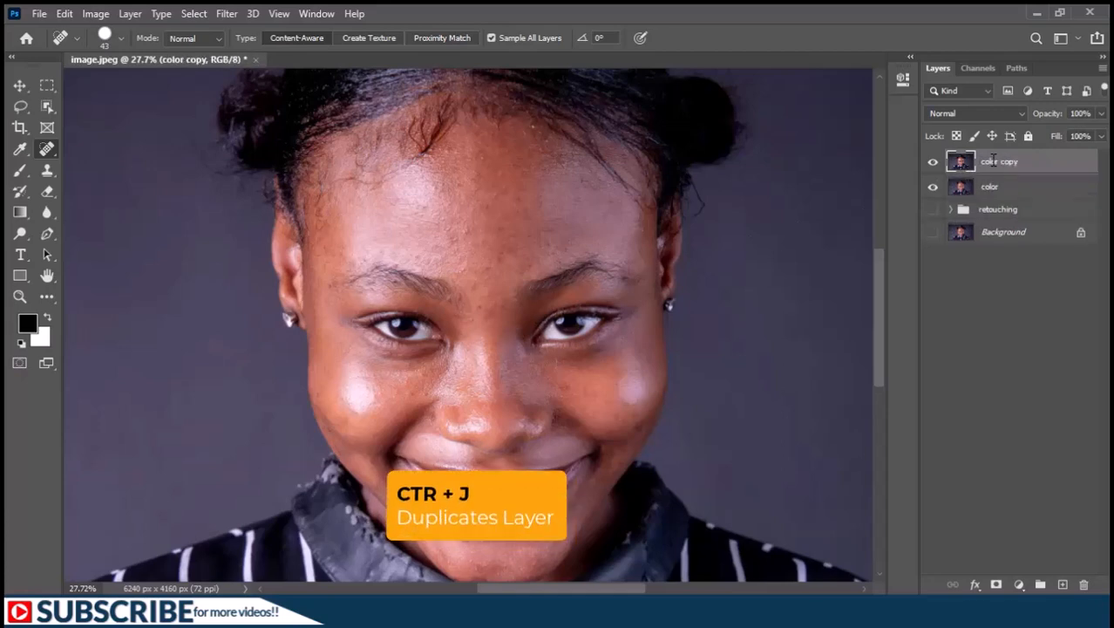
pyautogui.doubleClick(994, 162)
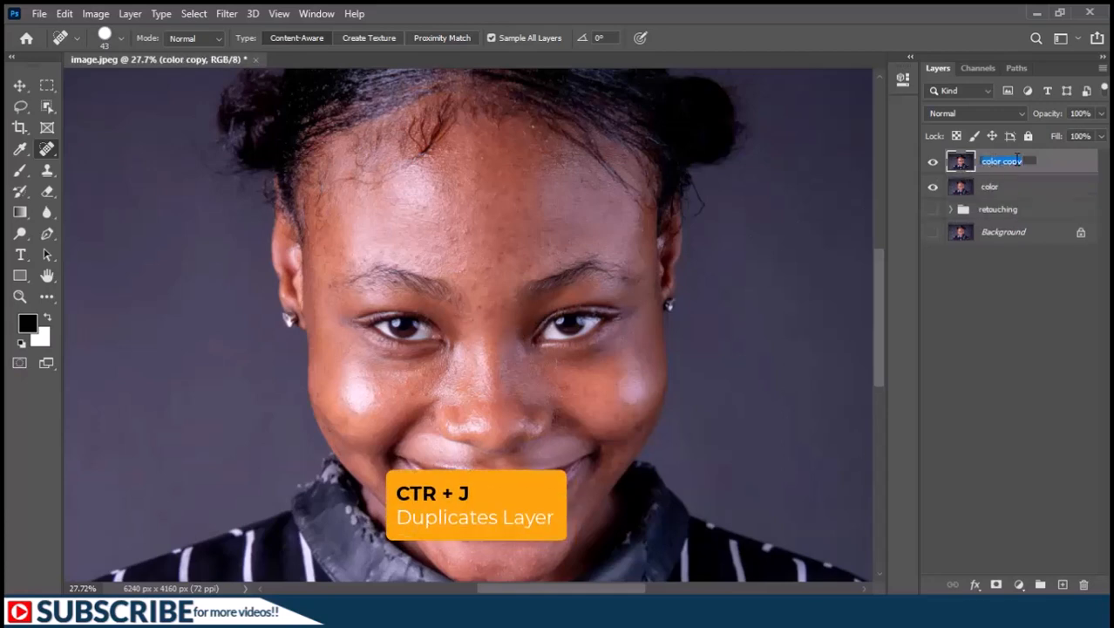
pyautogui.write('textu')
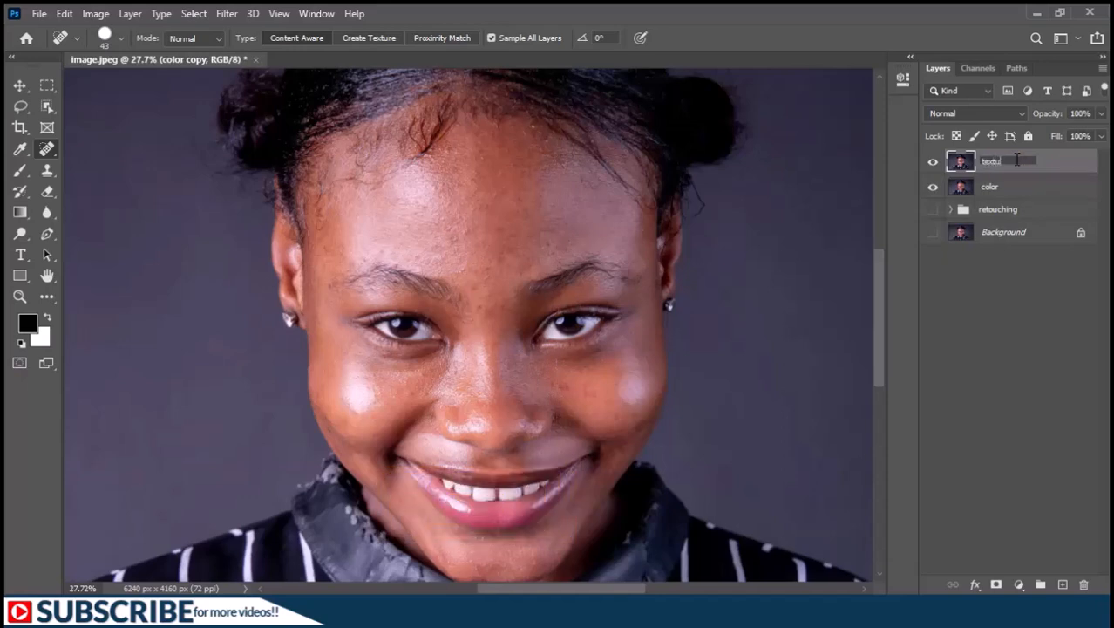
pyautogui.write('re')
pyautogui.press('Return')
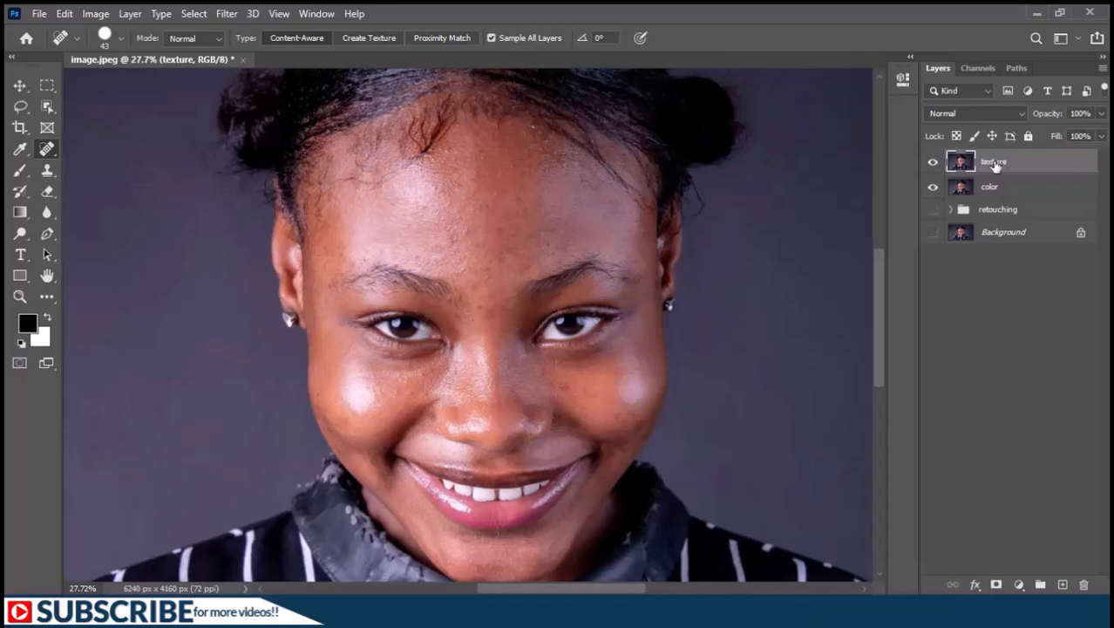
# Hide the texture layer and open the Gaussian Blur filter for the color layer.
pyautogui.click(933, 163)
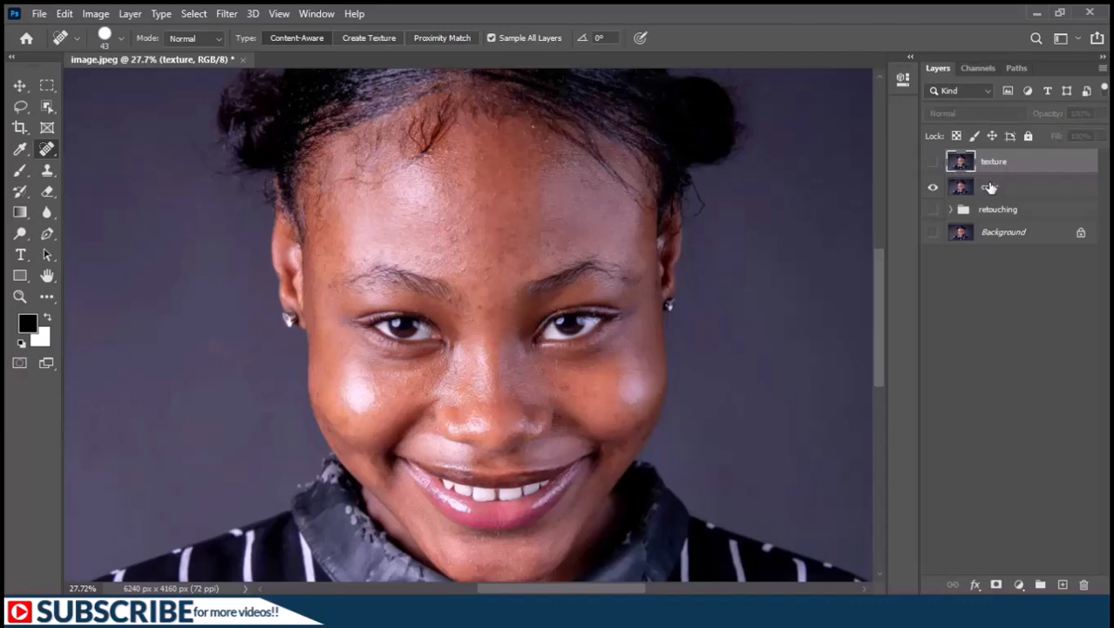
pyautogui.click(994, 187)
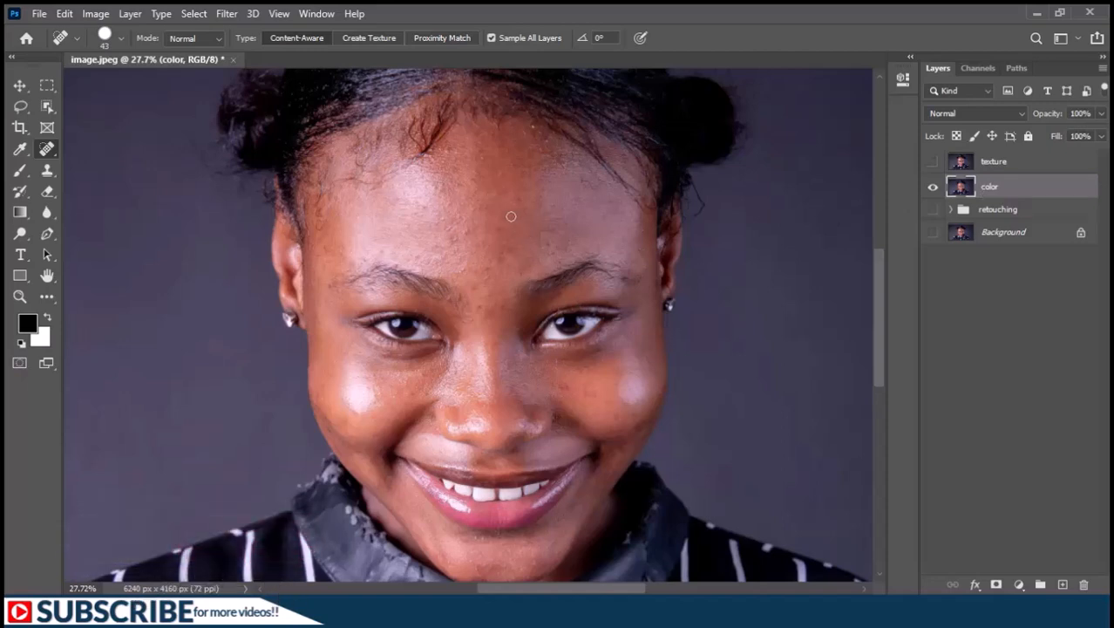
pyautogui.click(227, 13)
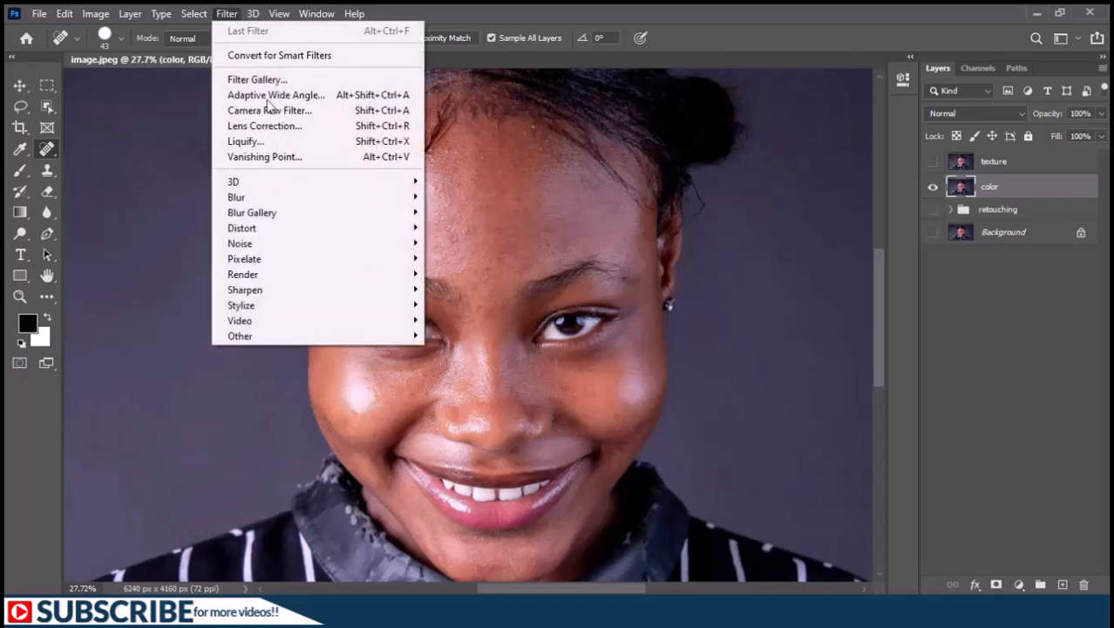
pyautogui.moveTo(277, 195)
pyautogui.click(462, 266)
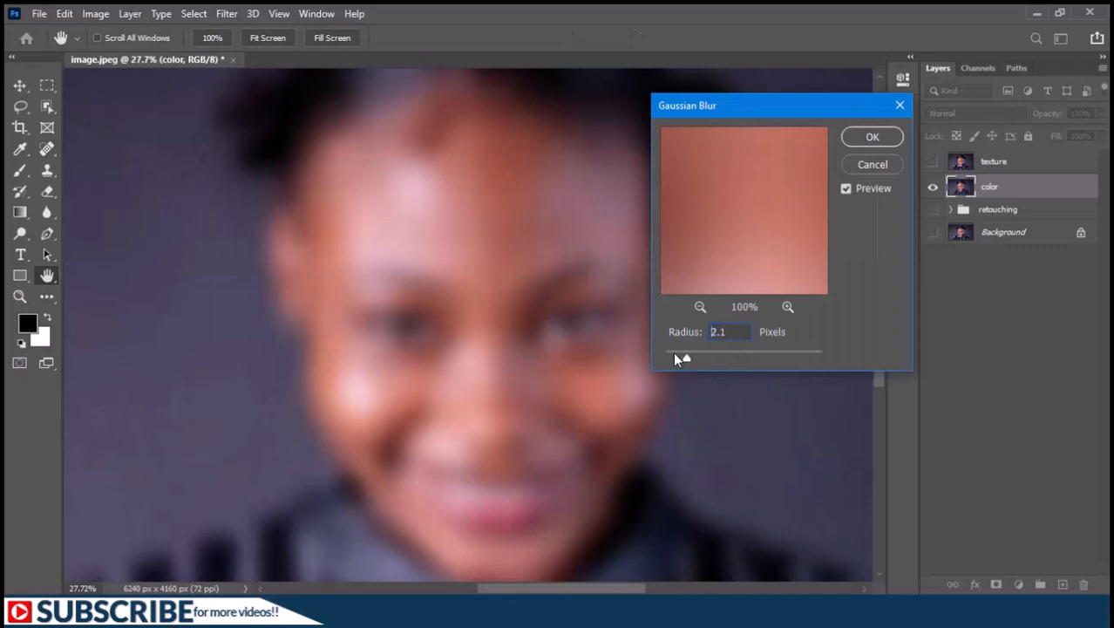
# Set the Gaussian Blur radius to 20 pixels and apply it to the color layer.
pyautogui.moveTo(675, 353); pyautogui.dragTo(654, 352)
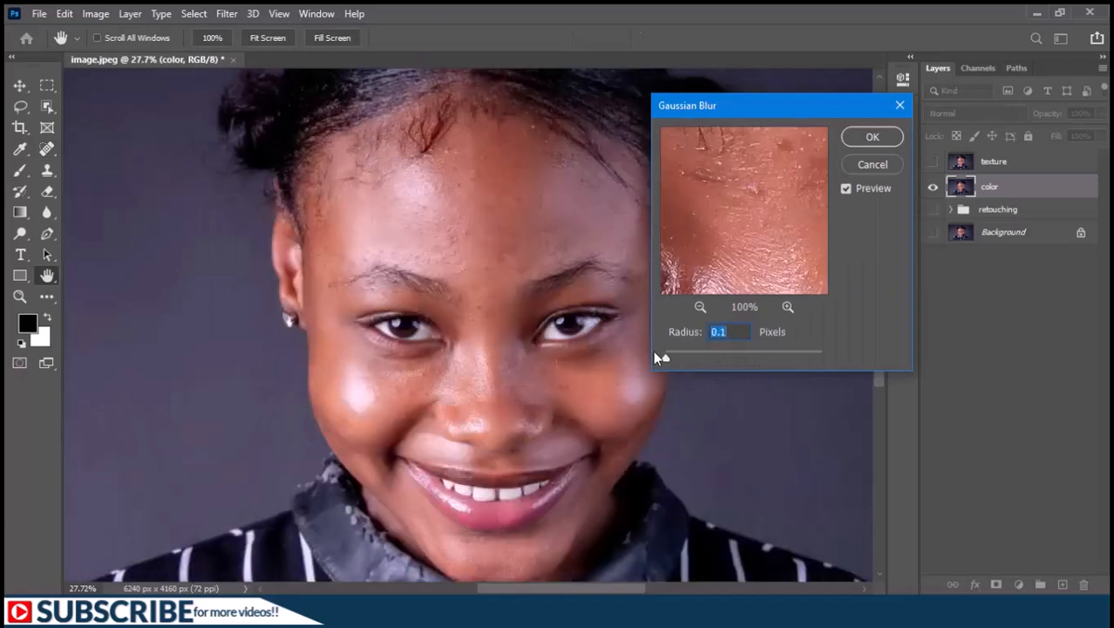
pyautogui.click(699, 307)
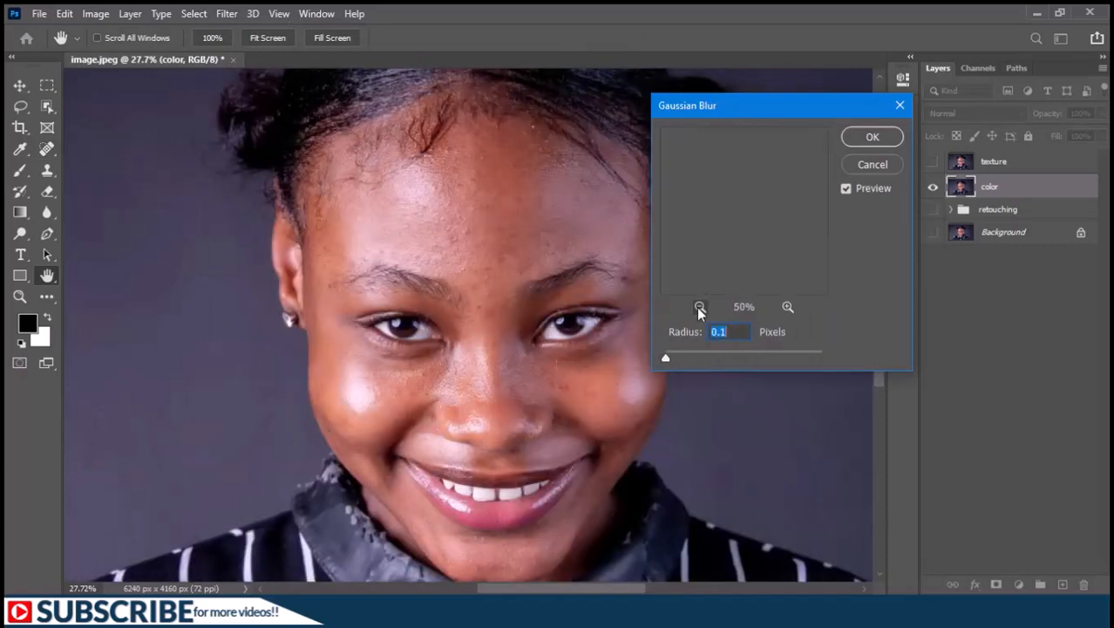
pyautogui.click(788, 306)
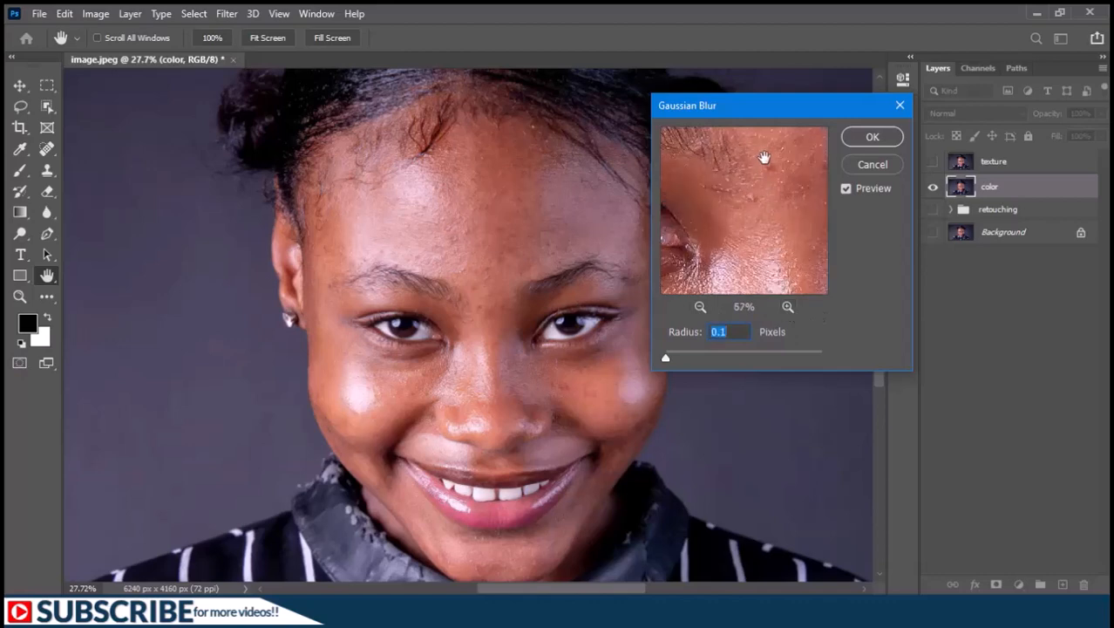
pyautogui.moveTo(759, 154); pyautogui.dragTo(743, 339)
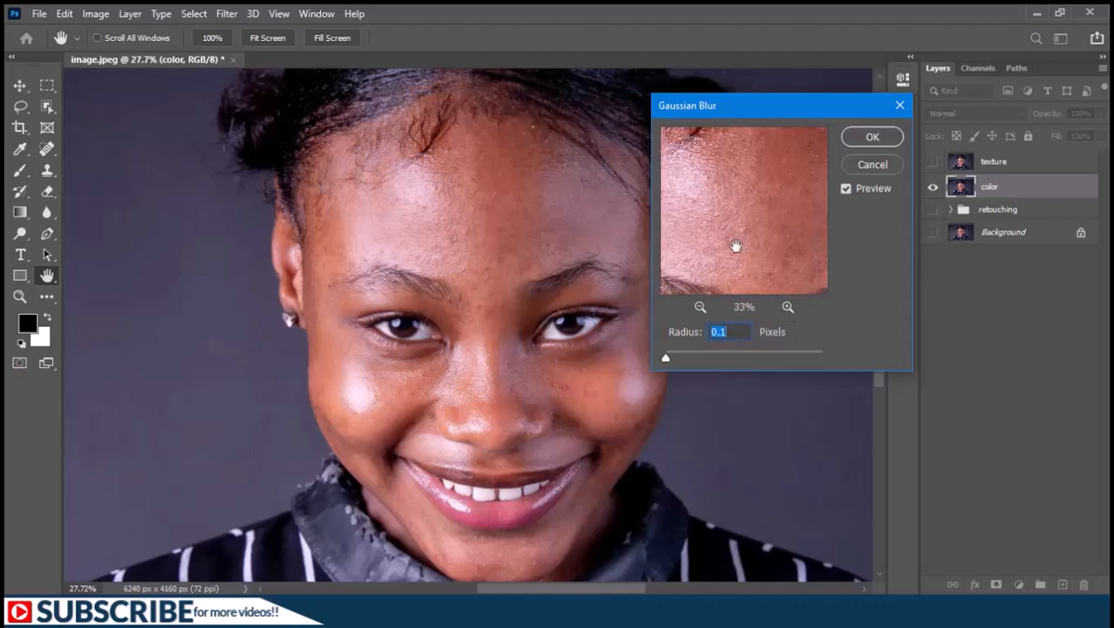
pyautogui.moveTo(736, 246); pyautogui.dragTo(732, 242)
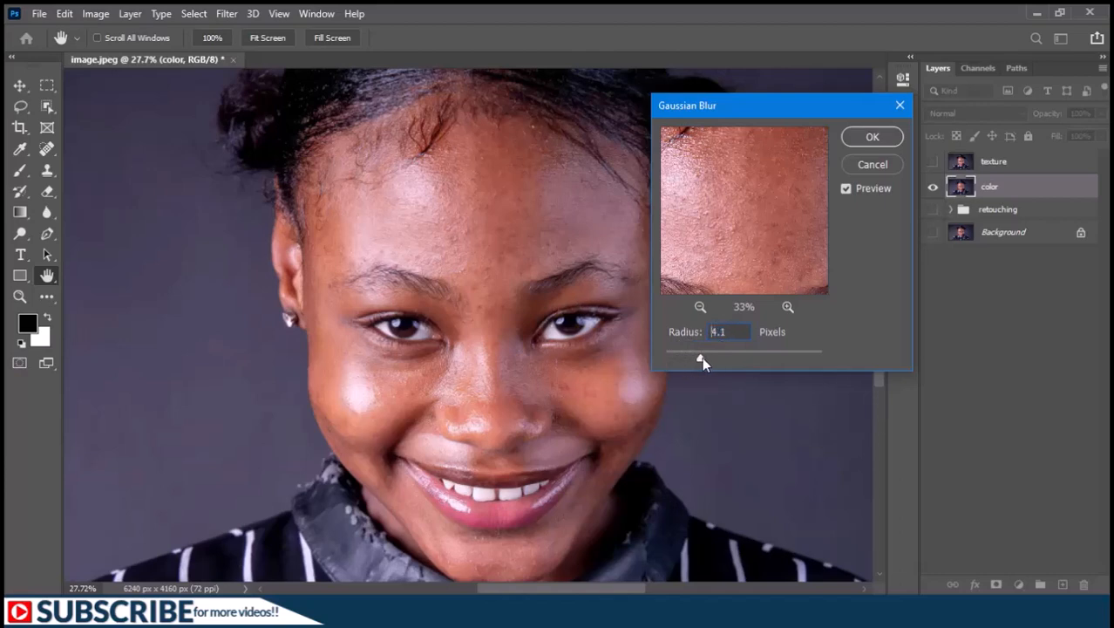
pyautogui.click(730, 361)
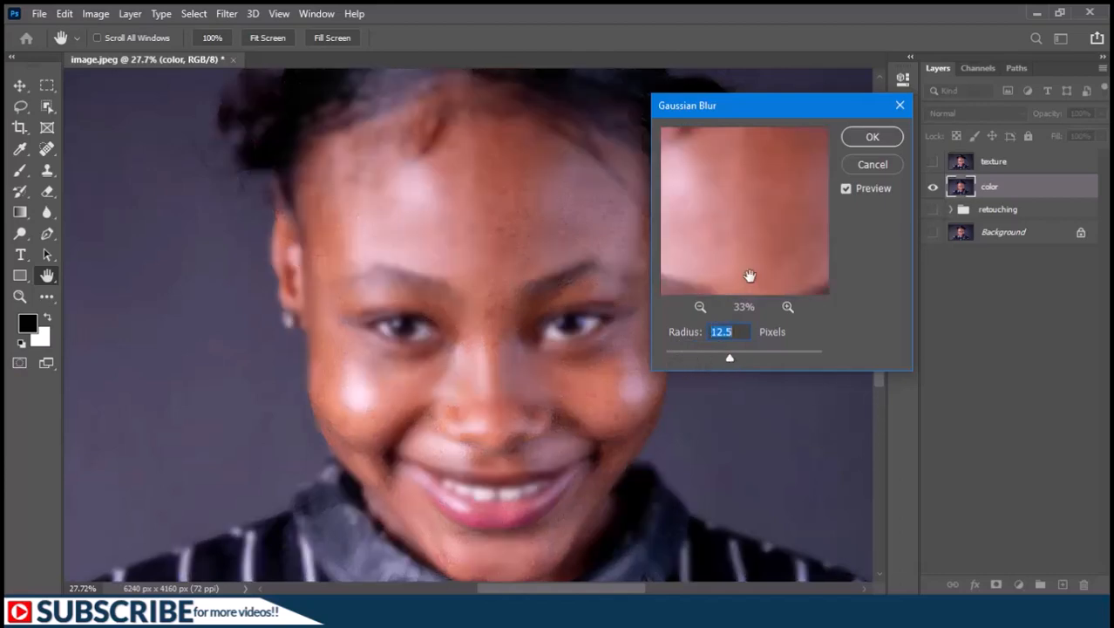
pyautogui.click(739, 358)
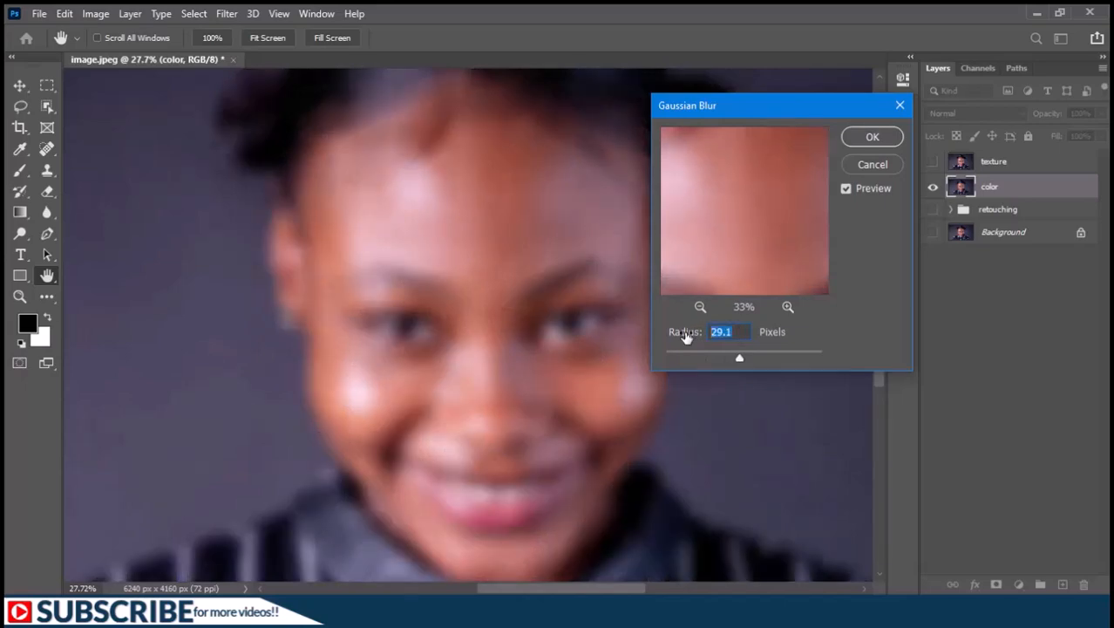
pyautogui.write('20')
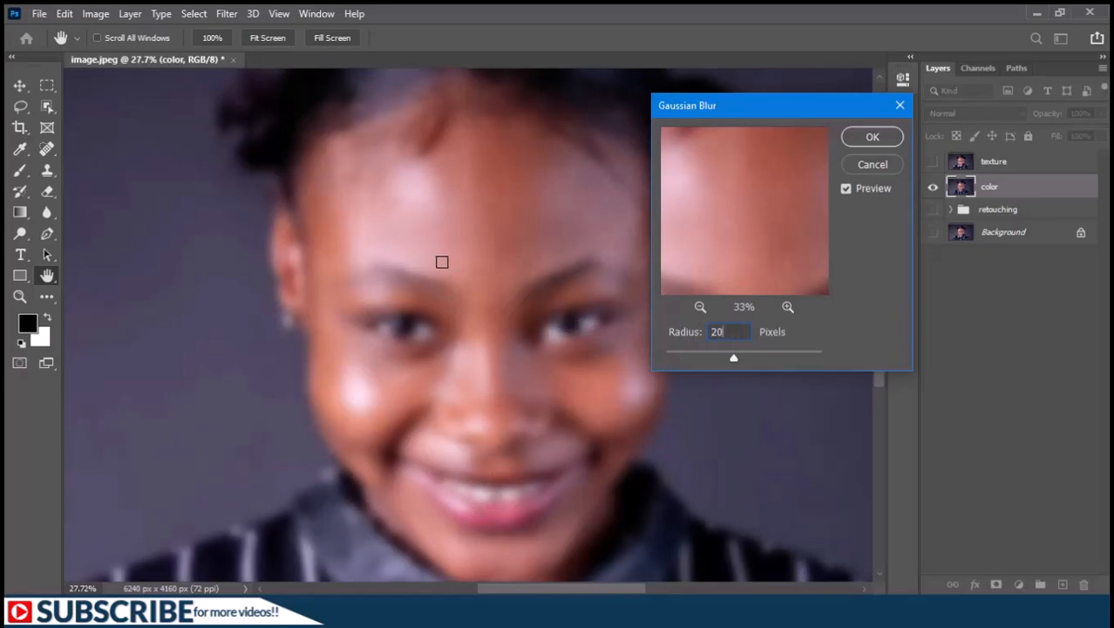
pyautogui.click(872, 136)
pyautogui.press('j')
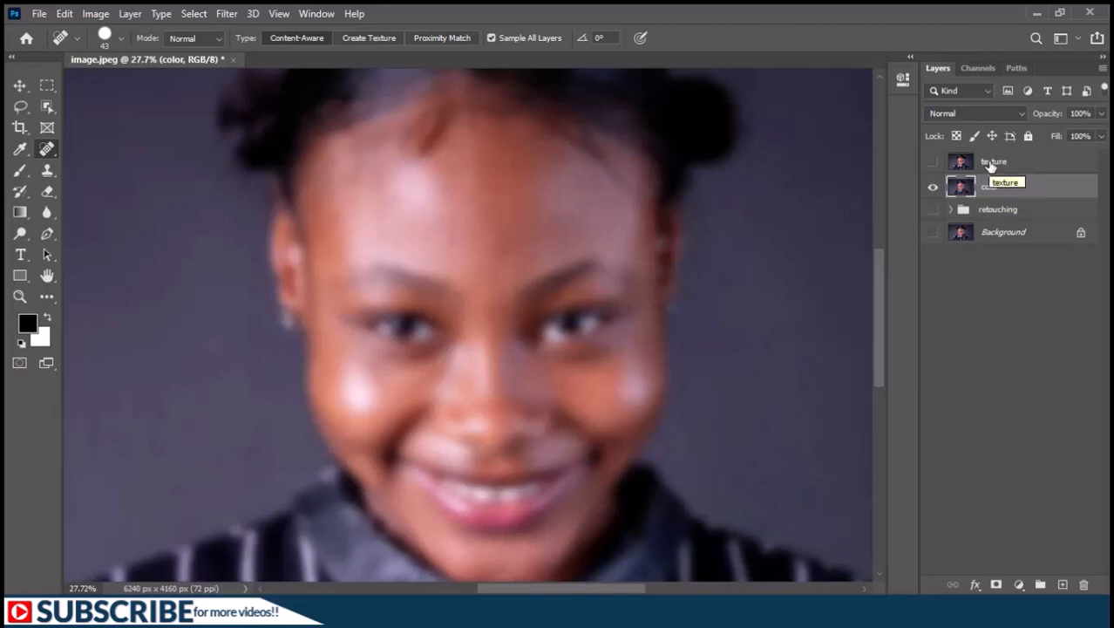
# Show the texture layer again and check the image's bits-per-channel mode.
pyautogui.click(933, 162)
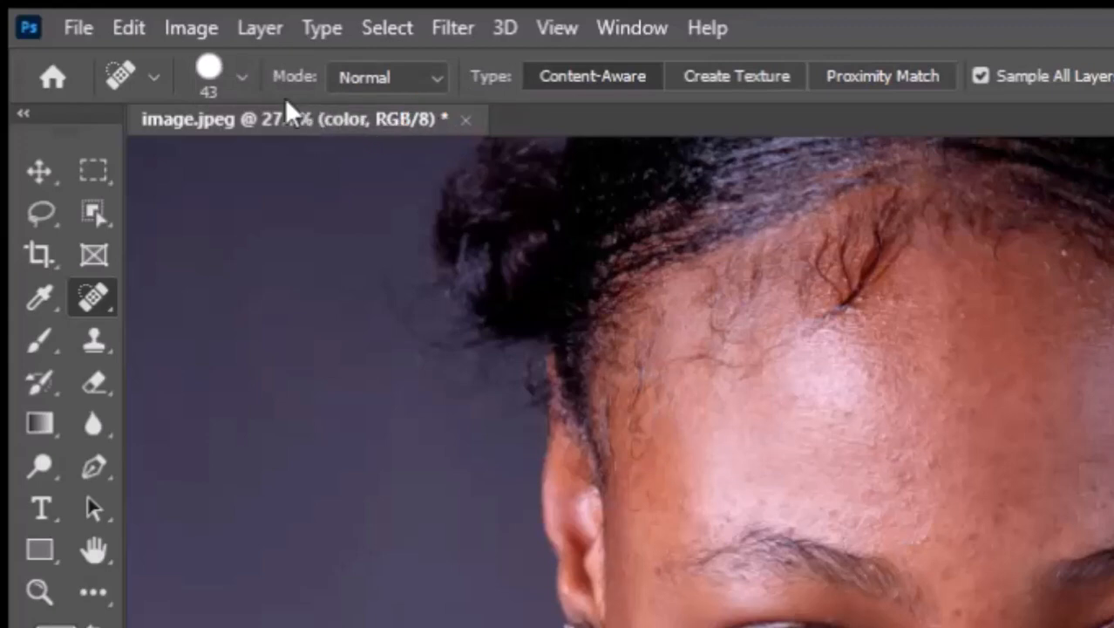
pyautogui.click(190, 33)
pyautogui.moveTo(357, 61)
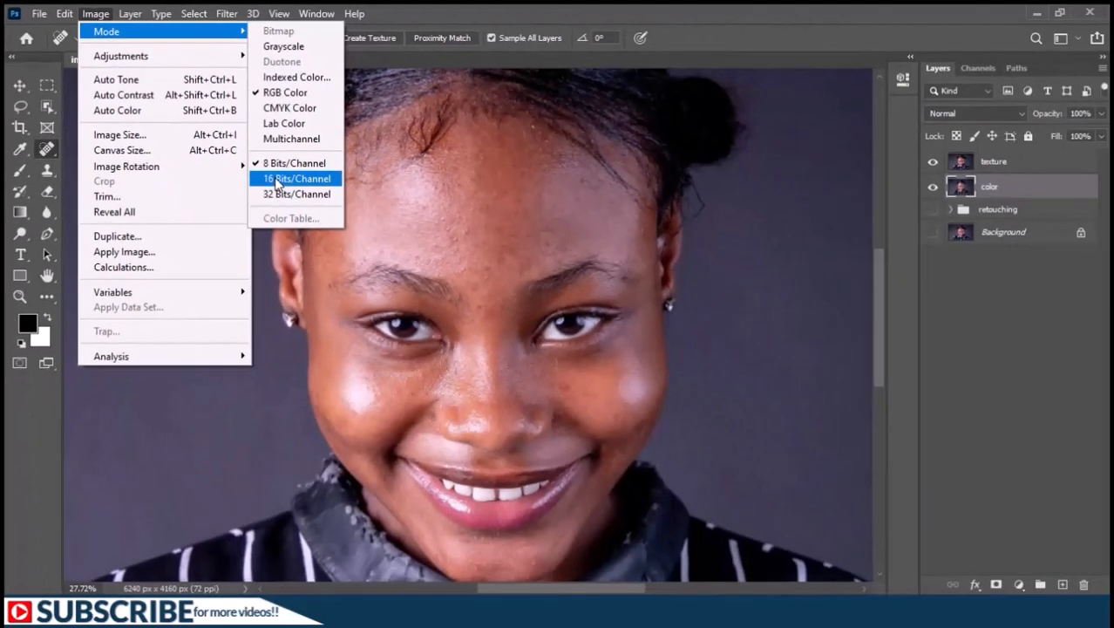
pyautogui.click(1004, 521)
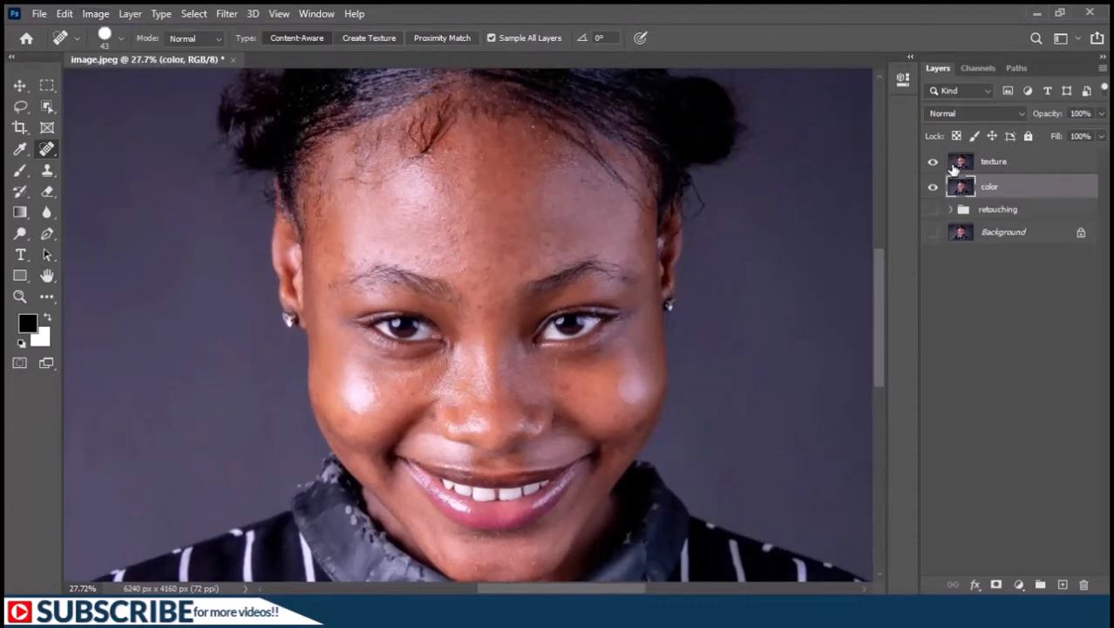
# Open Apply Image for the texture layer and use the color layer of image.jpeg as its source.
pyautogui.click(991, 164)
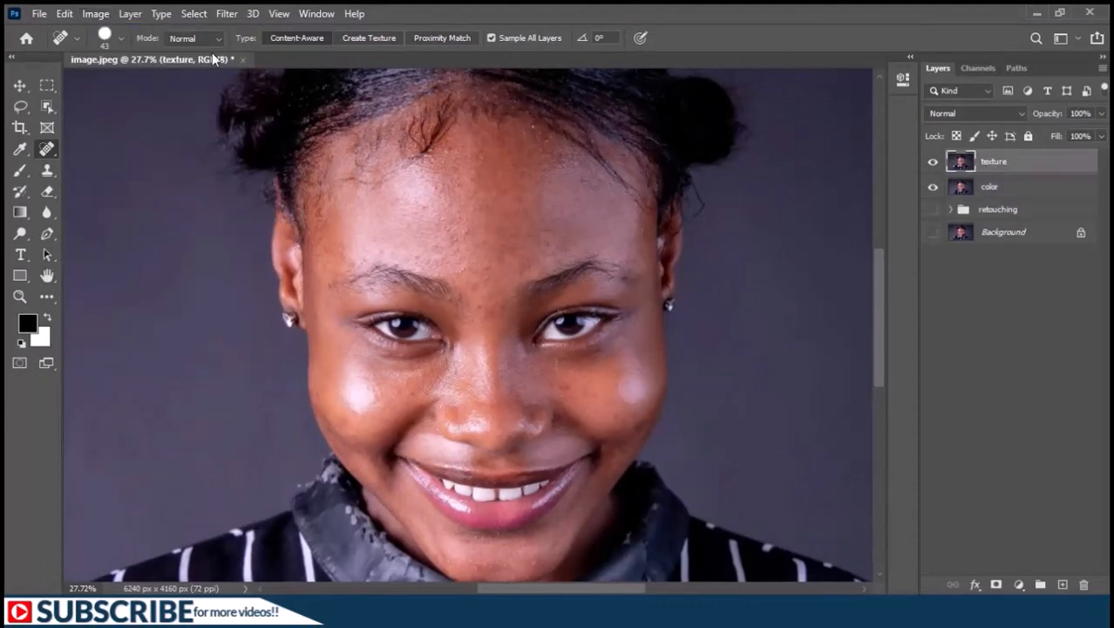
pyautogui.click(103, 15)
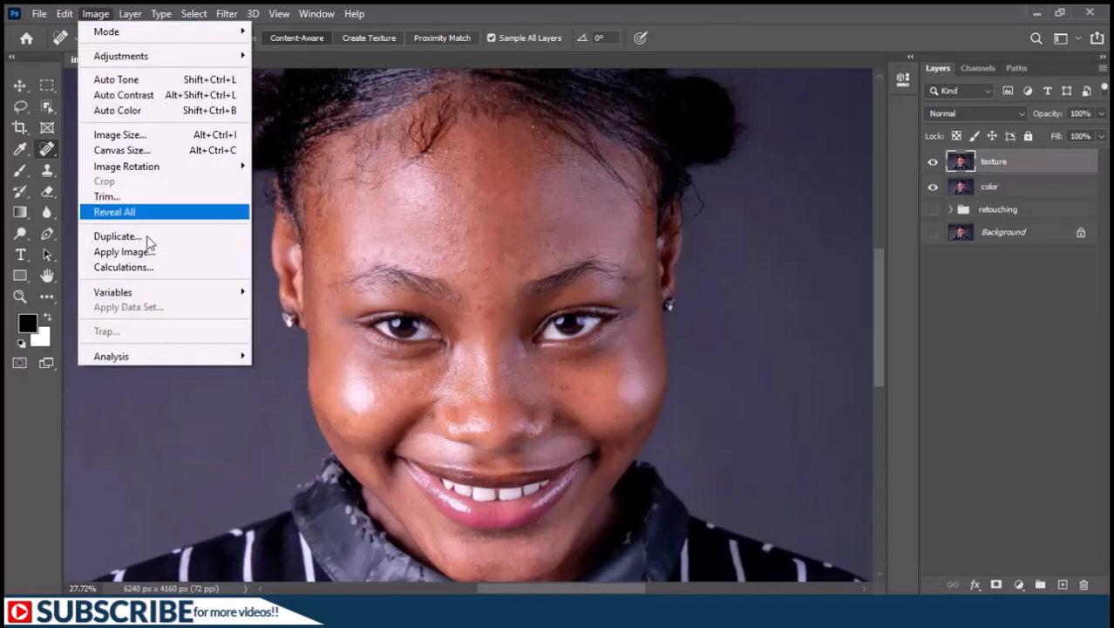
pyautogui.click(140, 252)
pyautogui.moveTo(237, 138); pyautogui.dragTo(240, 134)
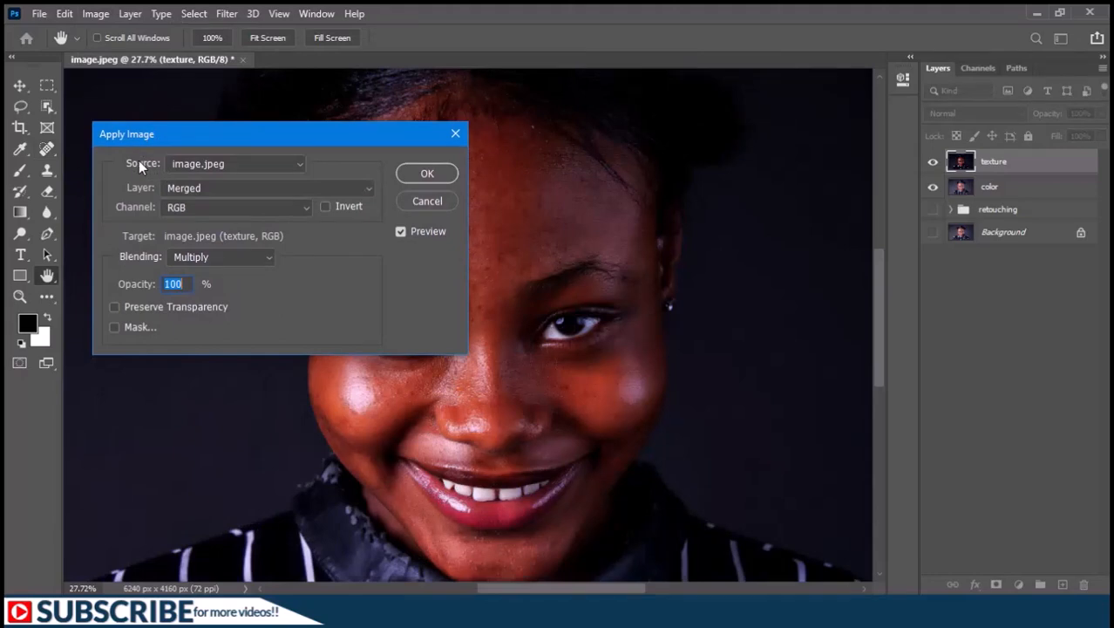
pyautogui.click(230, 164)
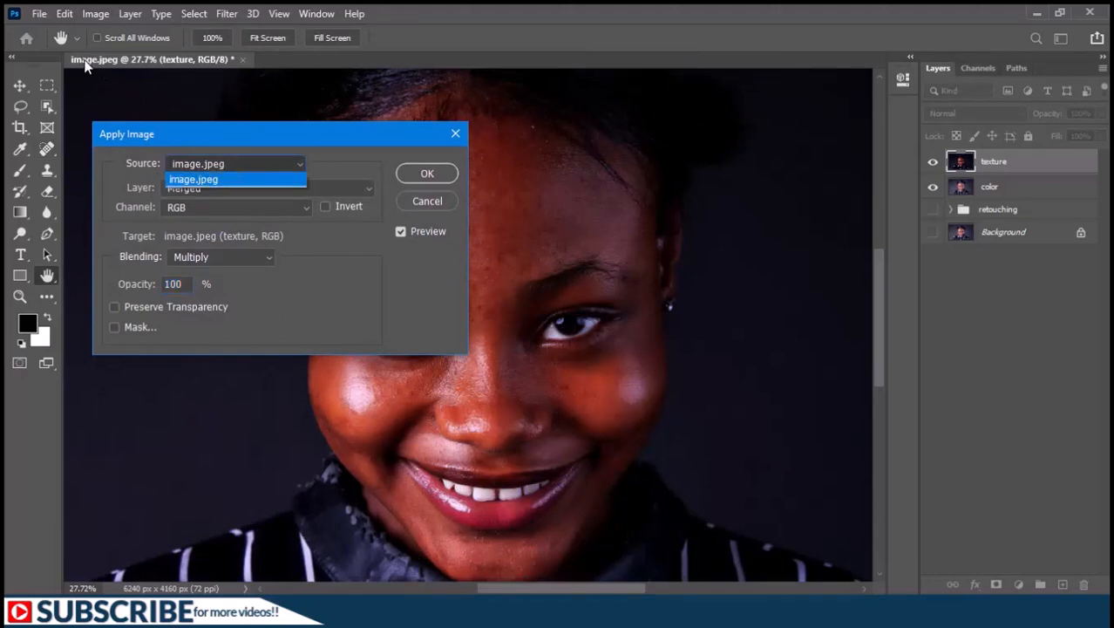
pyautogui.click(199, 180)
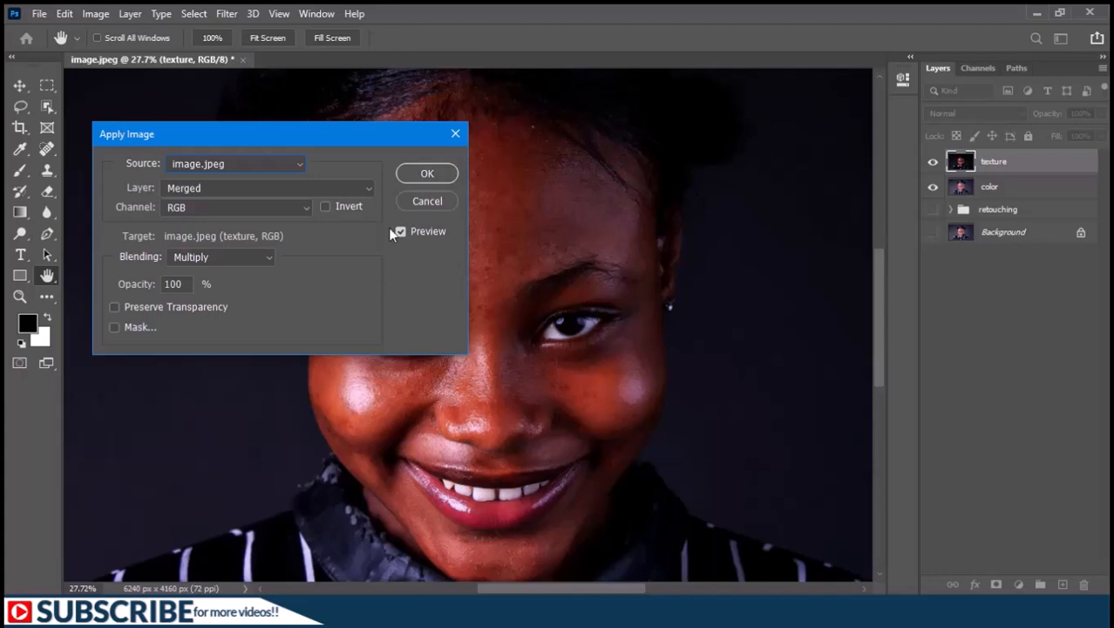
pyautogui.click(192, 187)
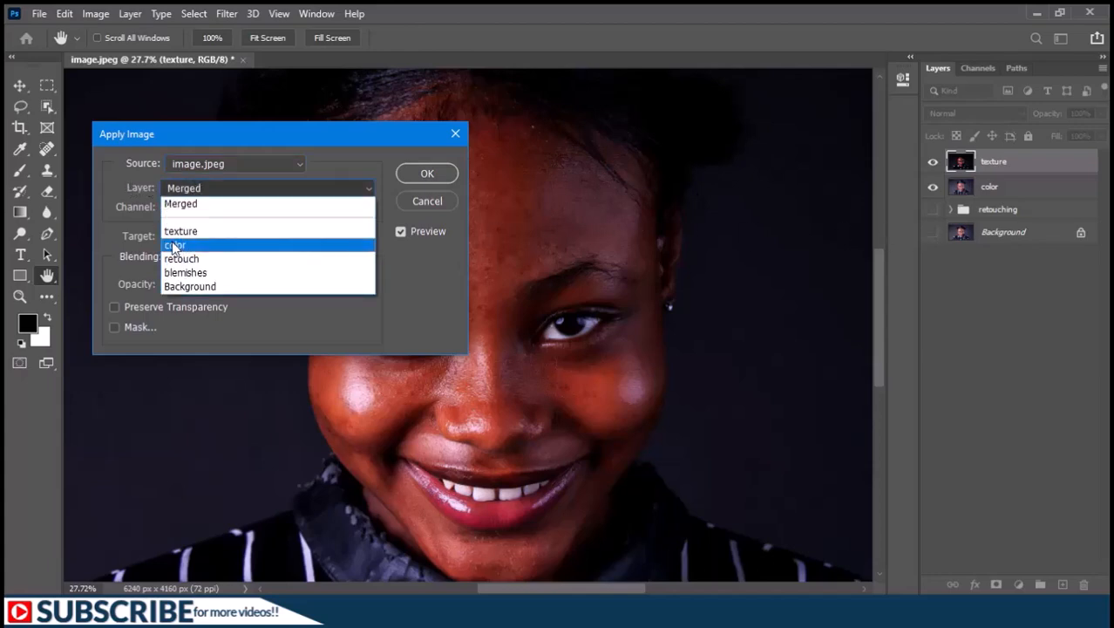
pyautogui.click(174, 247)
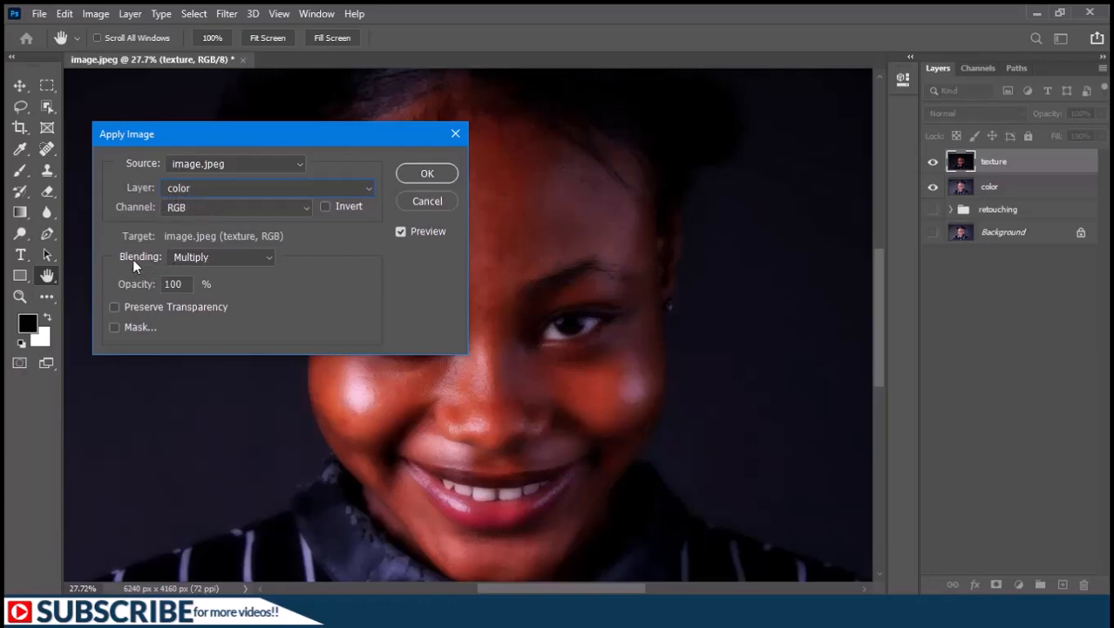
# Try Subtract blending with scale 2 and offset 128 in the Apply Image settings.
pyautogui.click(203, 258)
pyautogui.click(186, 522)
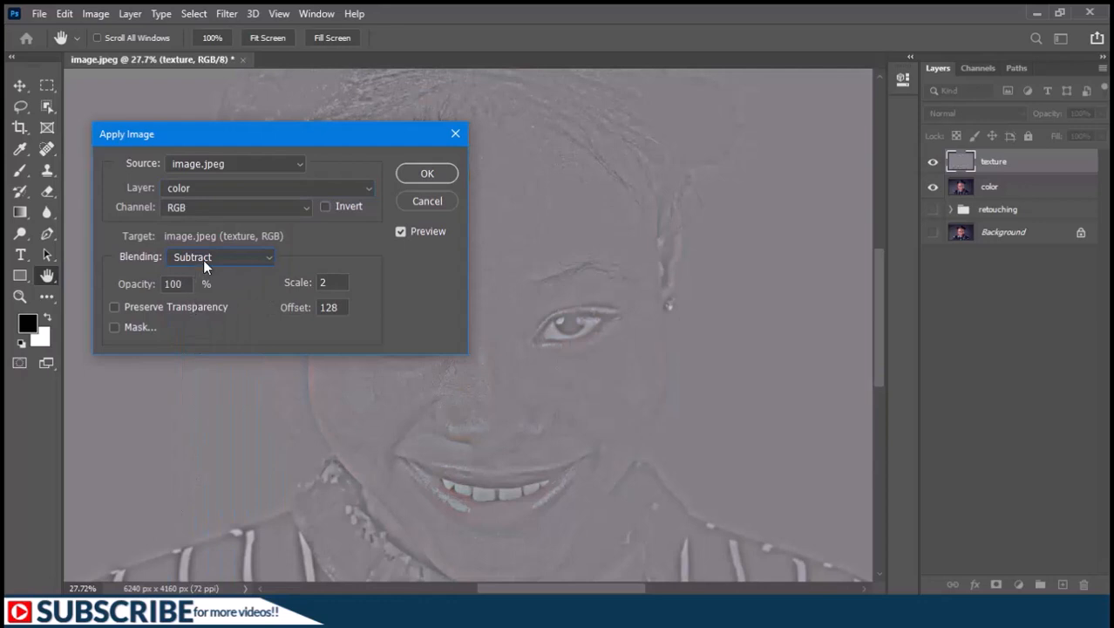
pyautogui.moveTo(332, 280); pyautogui.dragTo(283, 278)
pyautogui.moveTo(337, 307); pyautogui.dragTo(300, 309)
# Try Add blending with scale 2, offset 0 and the inverted color source, then turn the inversion back off.
pyautogui.click(224, 257)
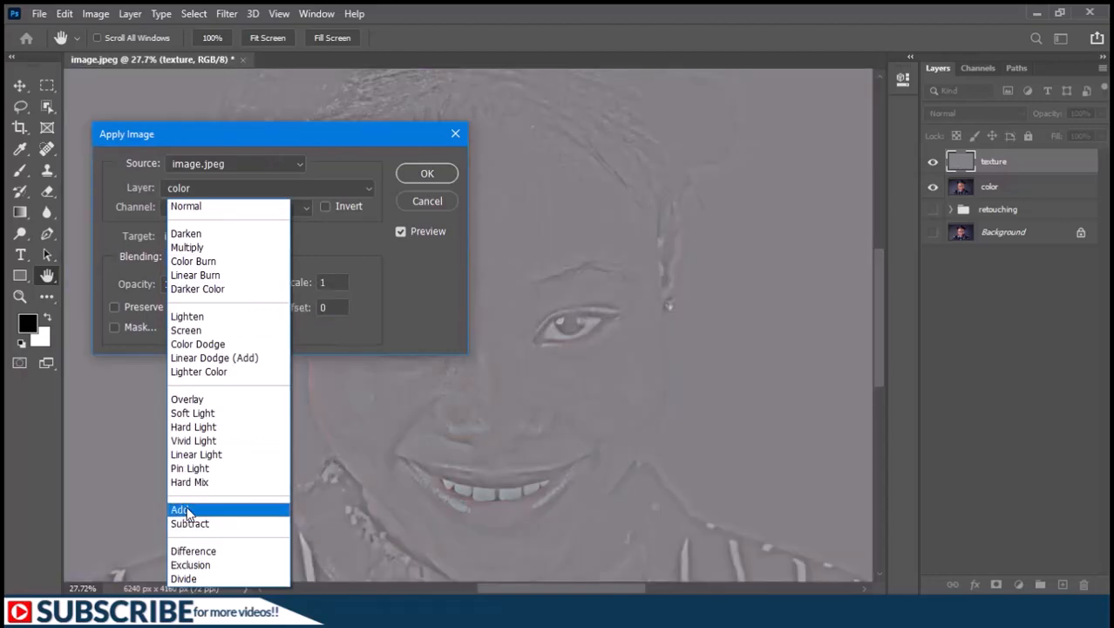
pyautogui.click(186, 509)
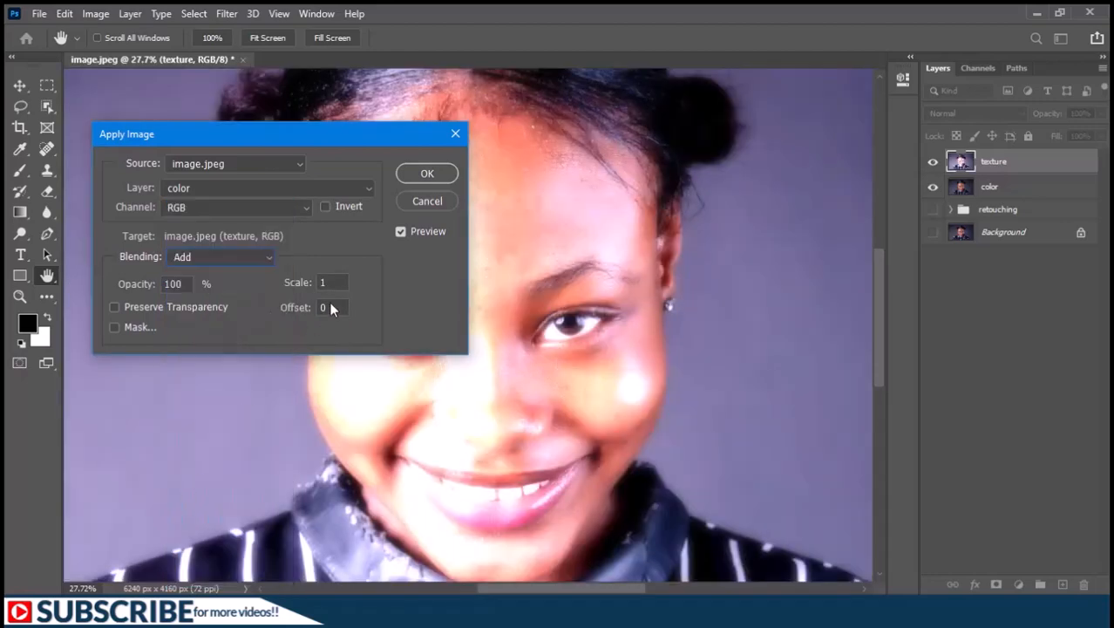
pyautogui.click(310, 283)
pyautogui.write('2')
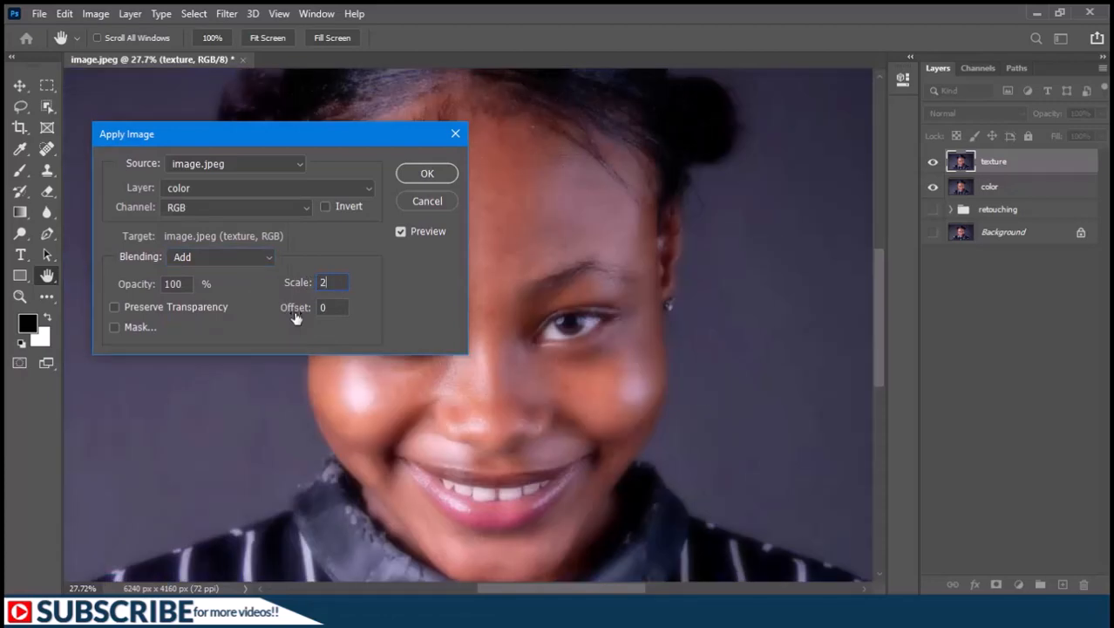
pyautogui.click(326, 206)
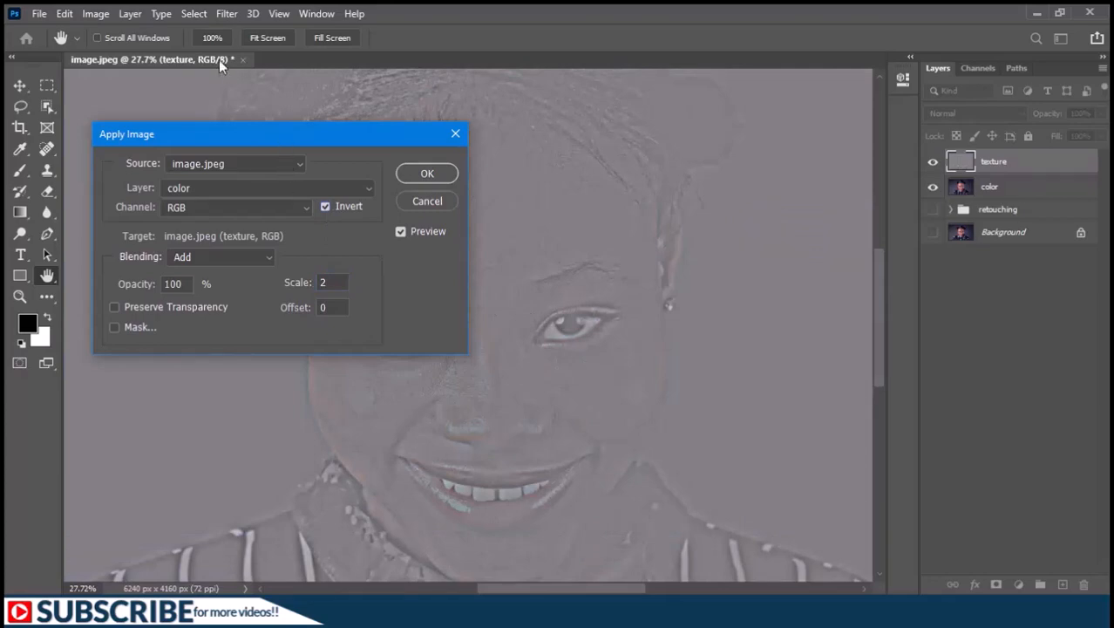
pyautogui.click(324, 208)
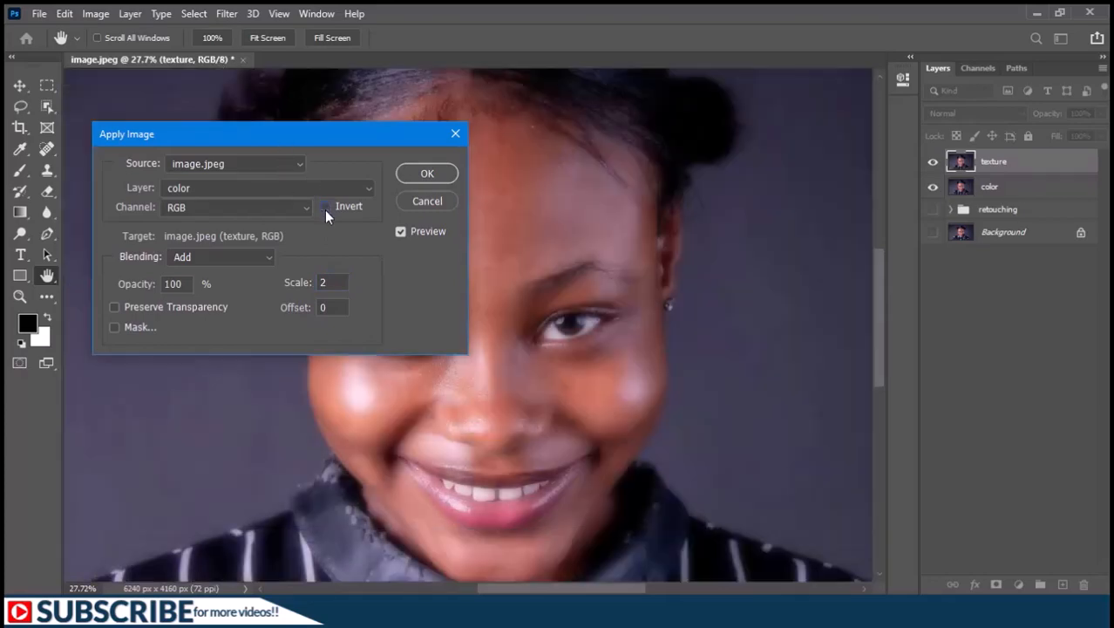
# Set the Apply Image blending to Subtract with scale 2 and offset 128, and apply it to the texture layer.
pyautogui.click(212, 256)
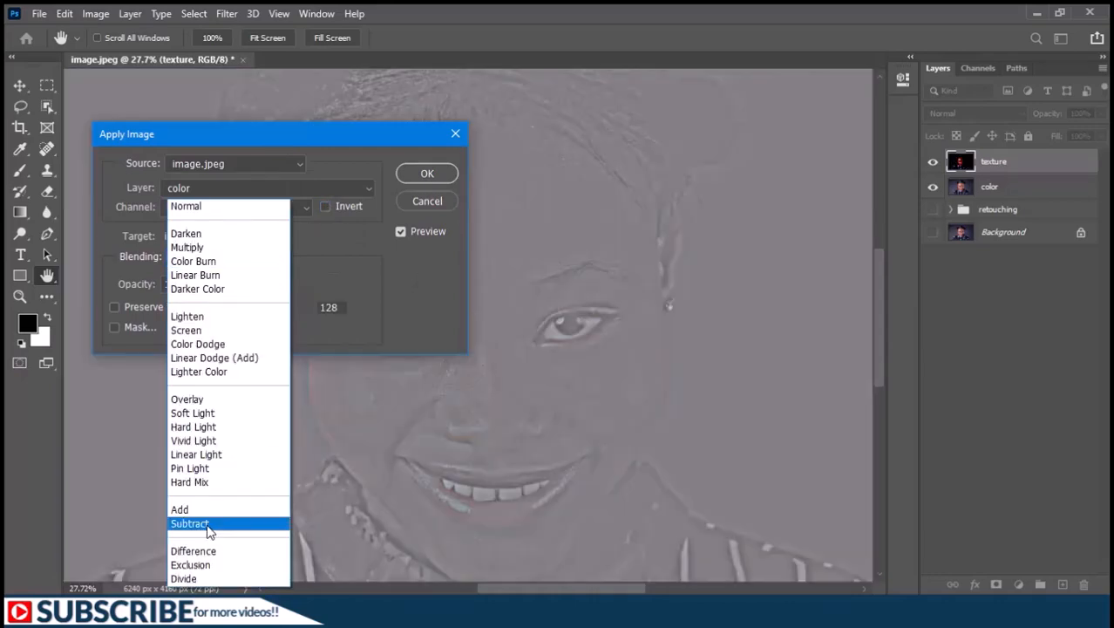
pyautogui.click(208, 523)
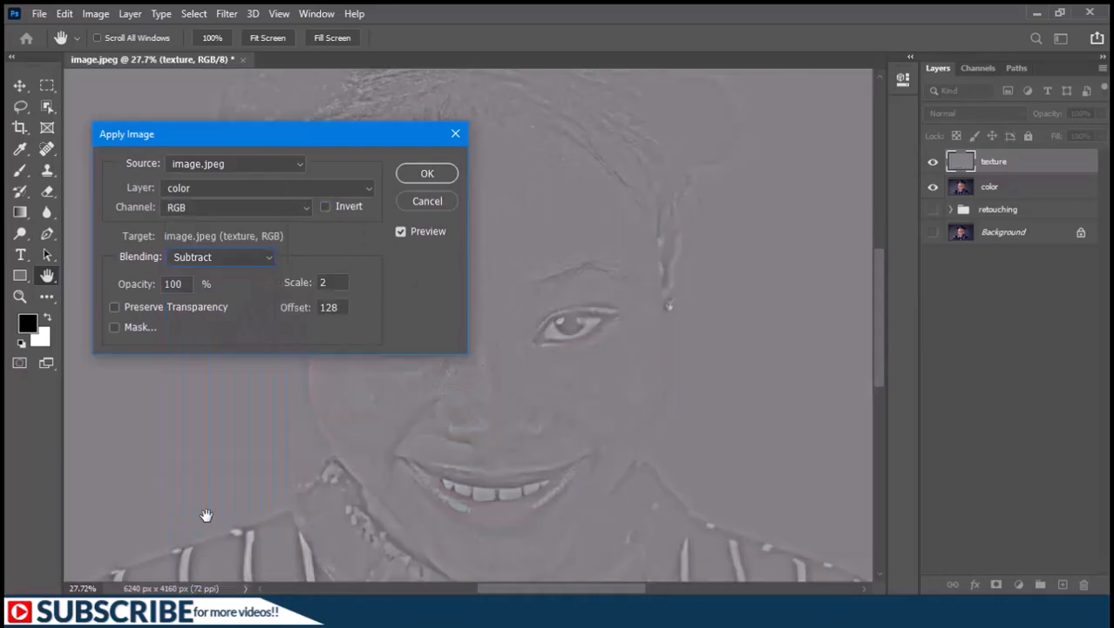
pyautogui.doubleClick(319, 281)
pyautogui.write('2')
pyautogui.click(433, 173)
pyautogui.press('v')
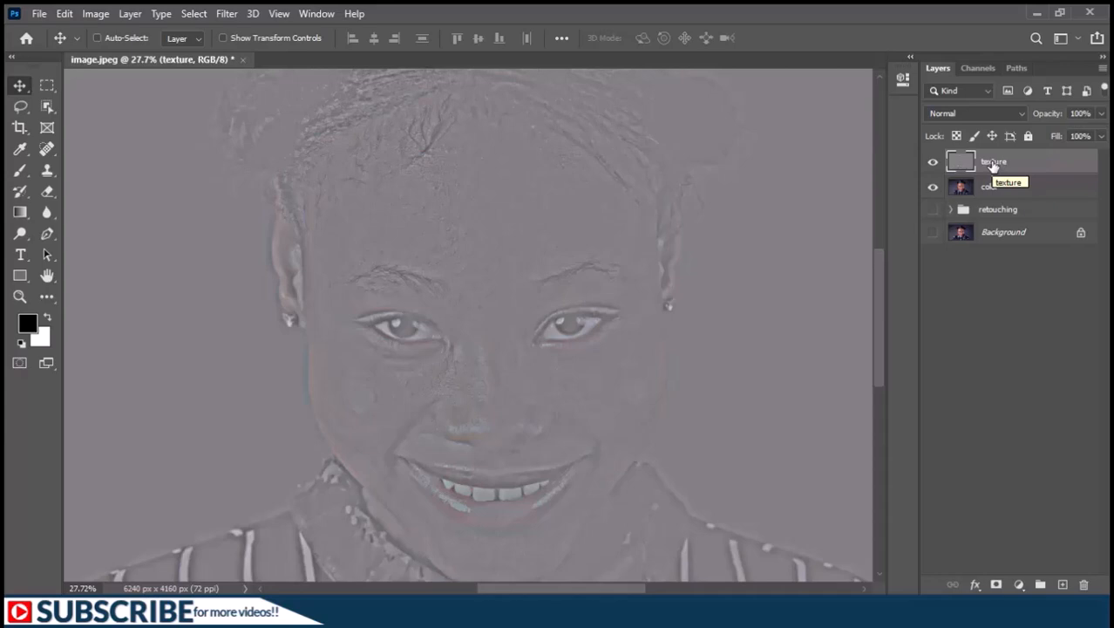
# Check the color layer beneath the texture layer, and set the texture layer's blend mode to Linear Light.
pyautogui.click(932, 163)
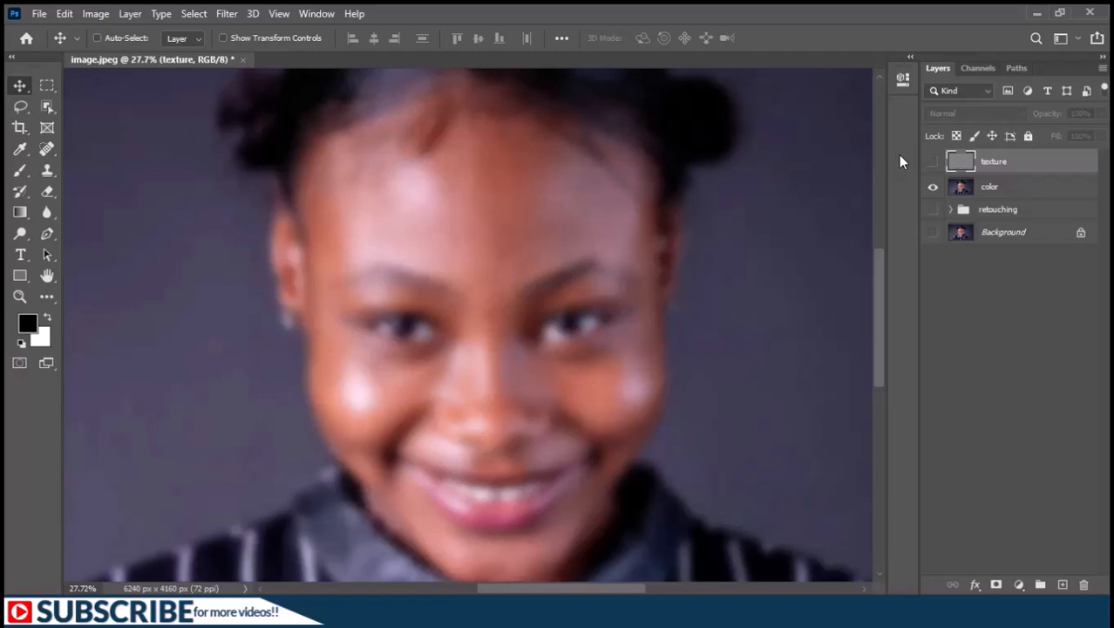
pyautogui.click(932, 163)
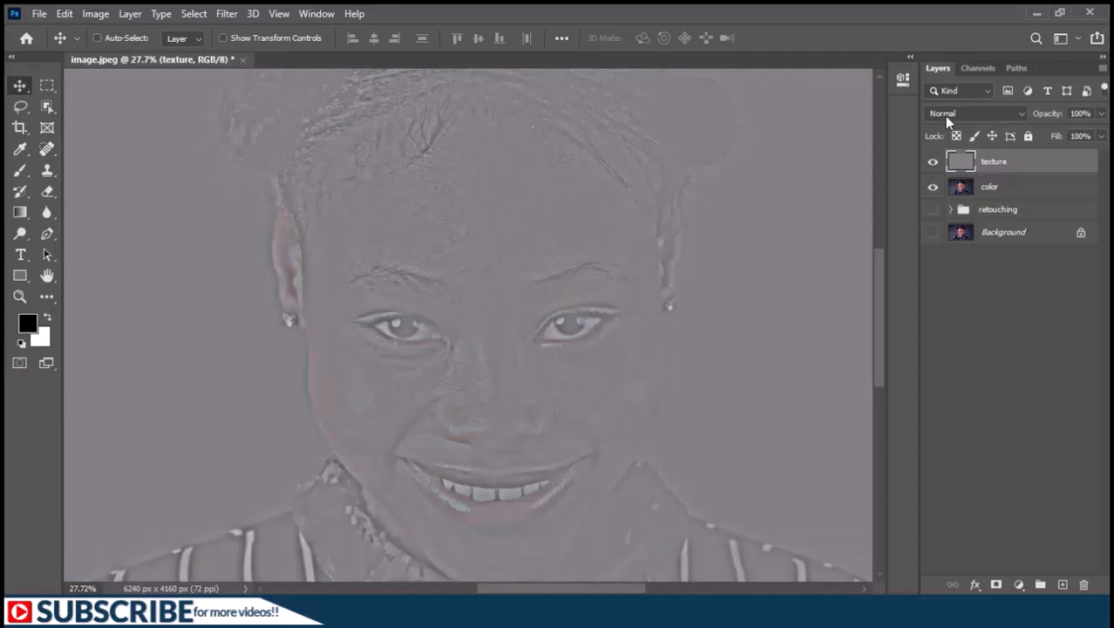
pyautogui.click(947, 113)
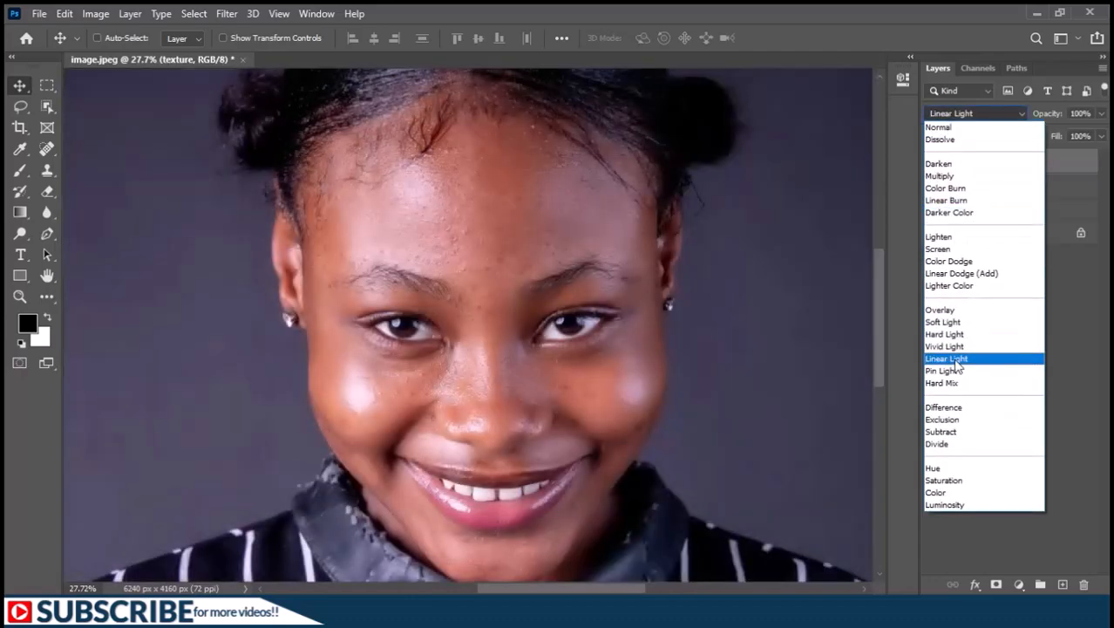
pyautogui.click(956, 364)
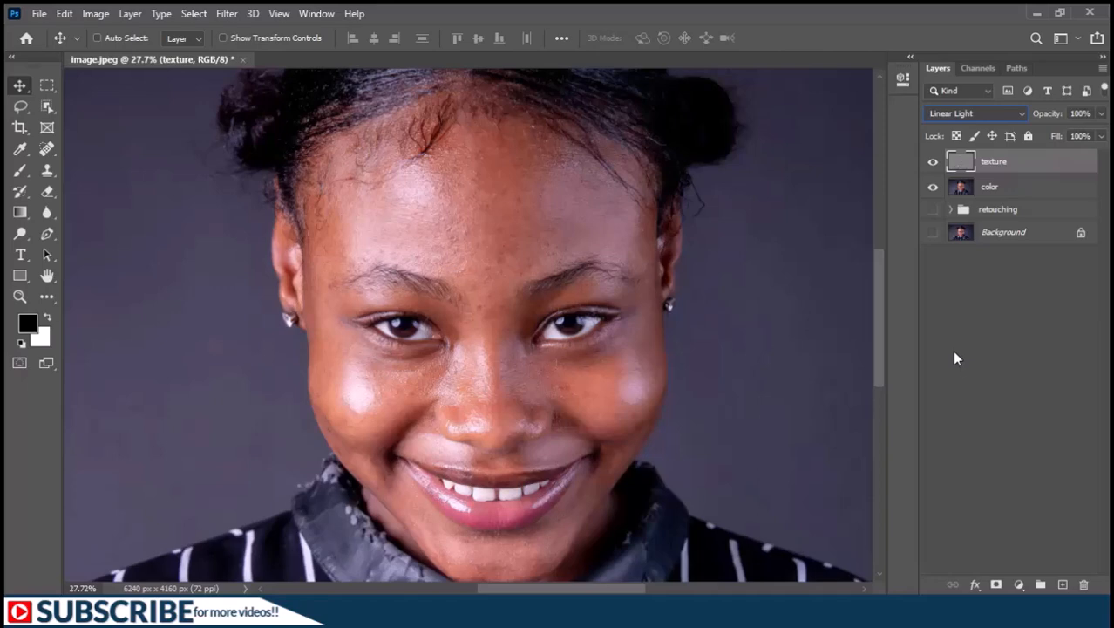
# Group the texture and color layers and name the group "fs".
pyautogui.keyDown('shift'); pyautogui.click(989, 190); pyautogui.keyUp('shift')
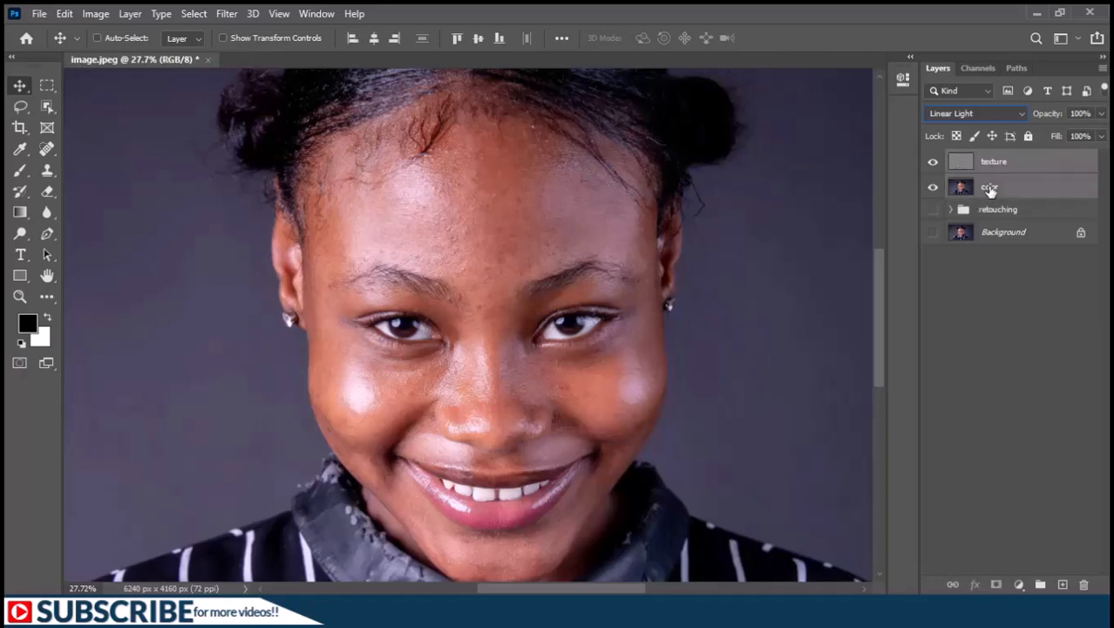
pyautogui.hotkey('ctrl', 'g')
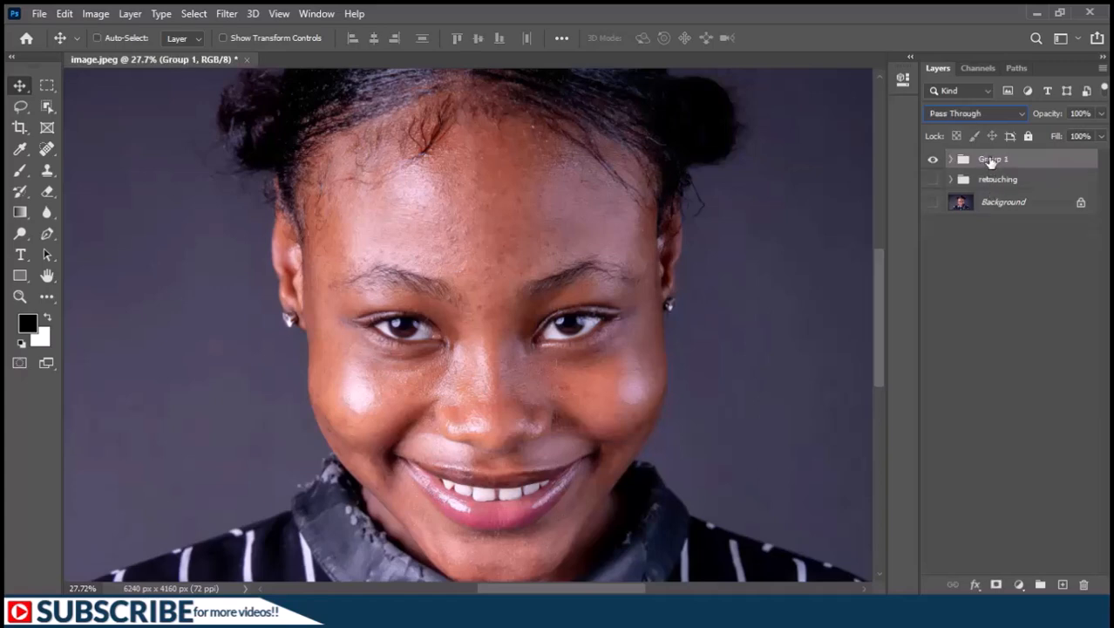
pyautogui.doubleClick(992, 160)
pyautogui.write('fs')
pyautogui.press('Return')
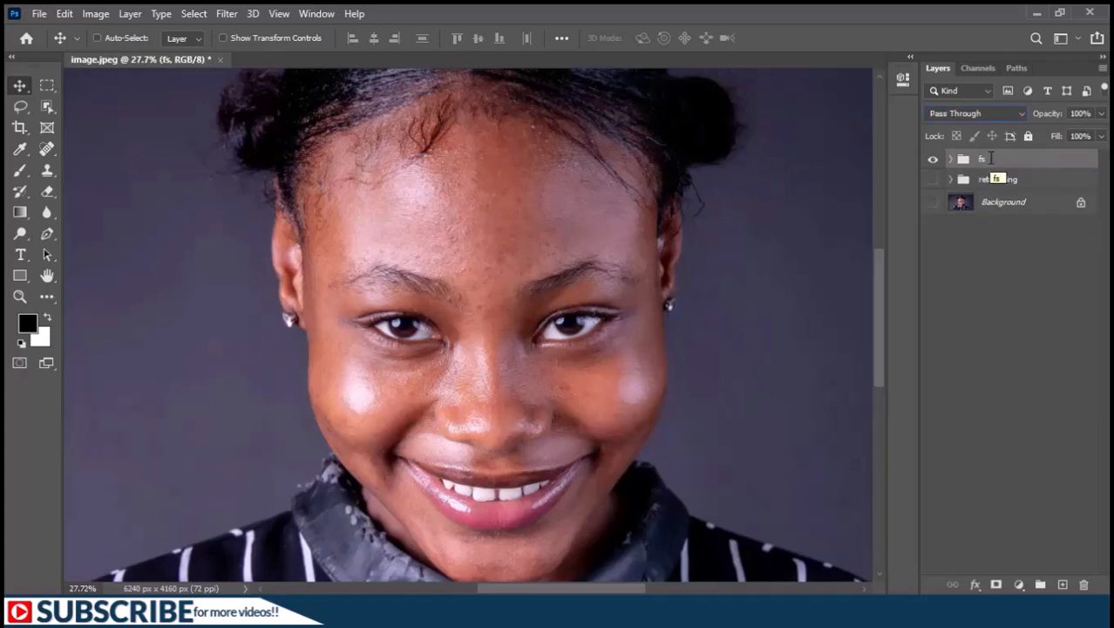
# Compare the image with and without the fs group over the retouching group, leaving retouching hidden.
pyautogui.click(932, 179)
pyautogui.click(932, 162)
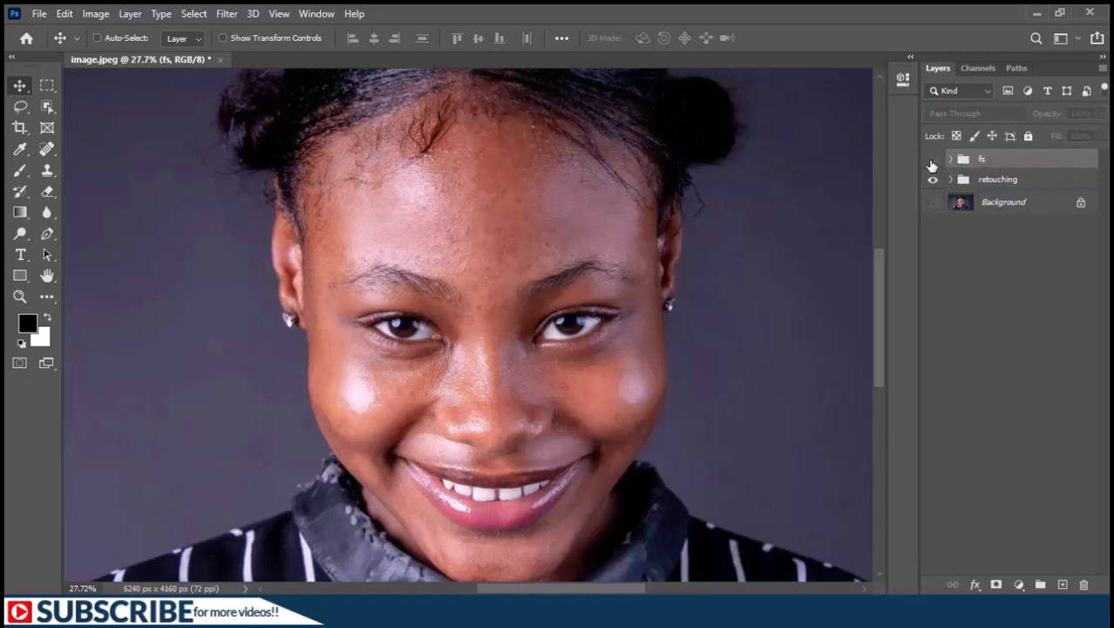
pyautogui.click(932, 162)
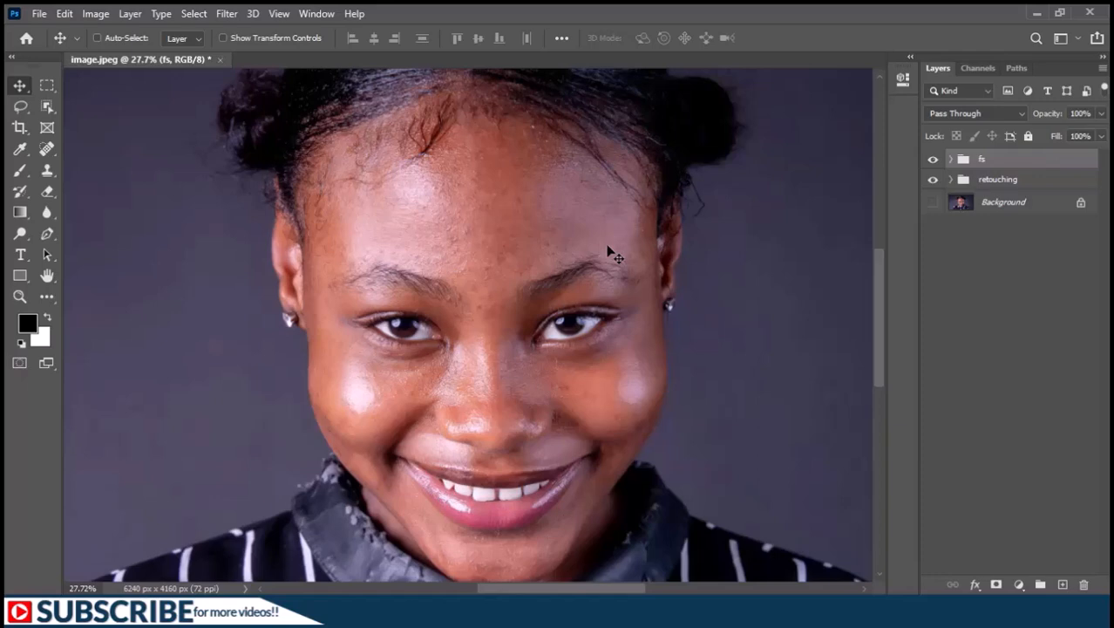
pyautogui.click(933, 178)
# Expand the fs group, select its color layer and hide the texture layer.
pyautogui.click(951, 159)
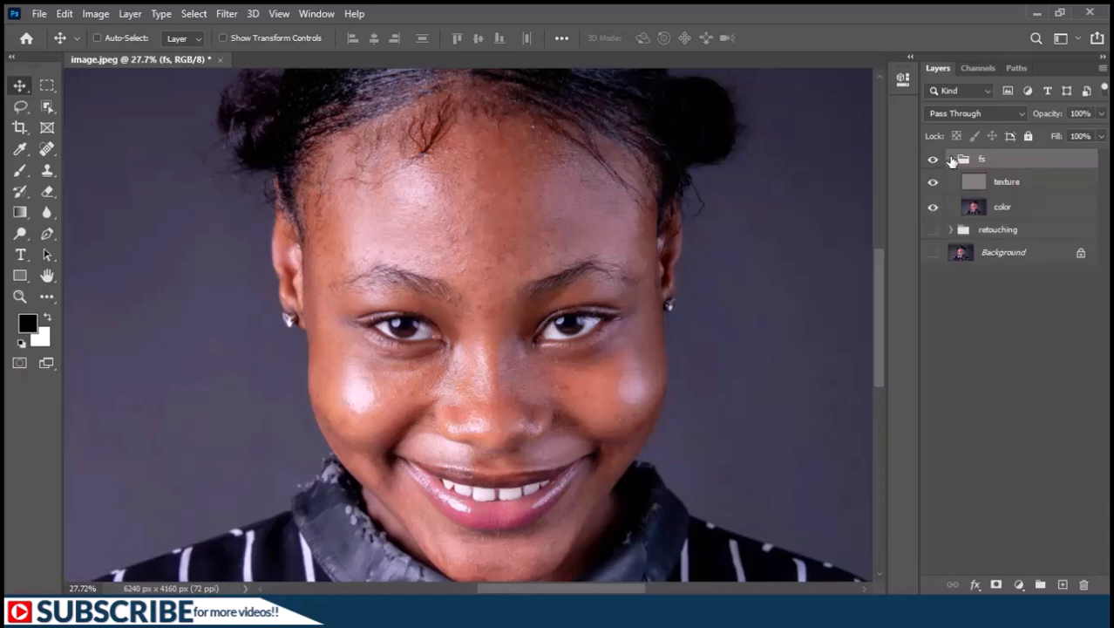
pyautogui.click(1011, 207)
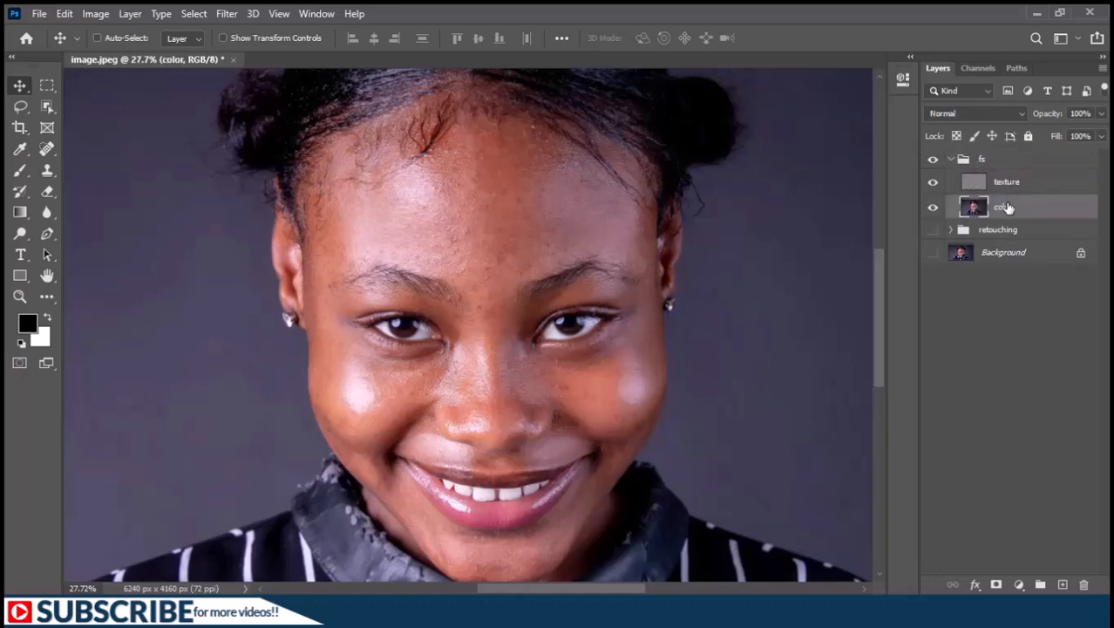
pyautogui.click(933, 181)
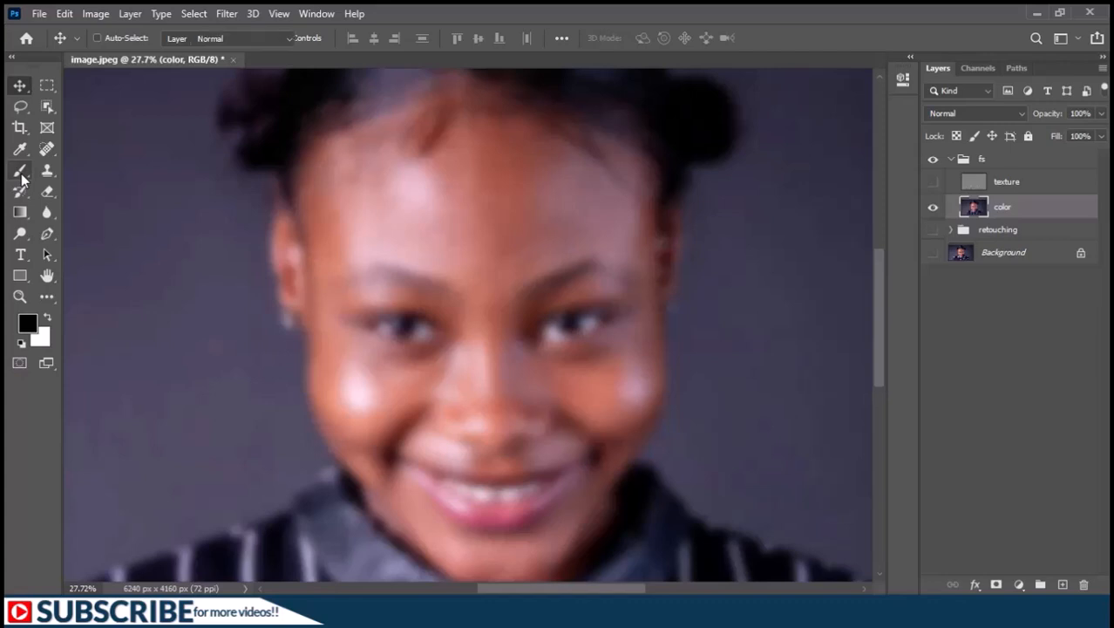
# Choose the Mixer Brush tool with a Soft Round tip of 35 px and 0% hardness.
pyautogui.click(20, 172)
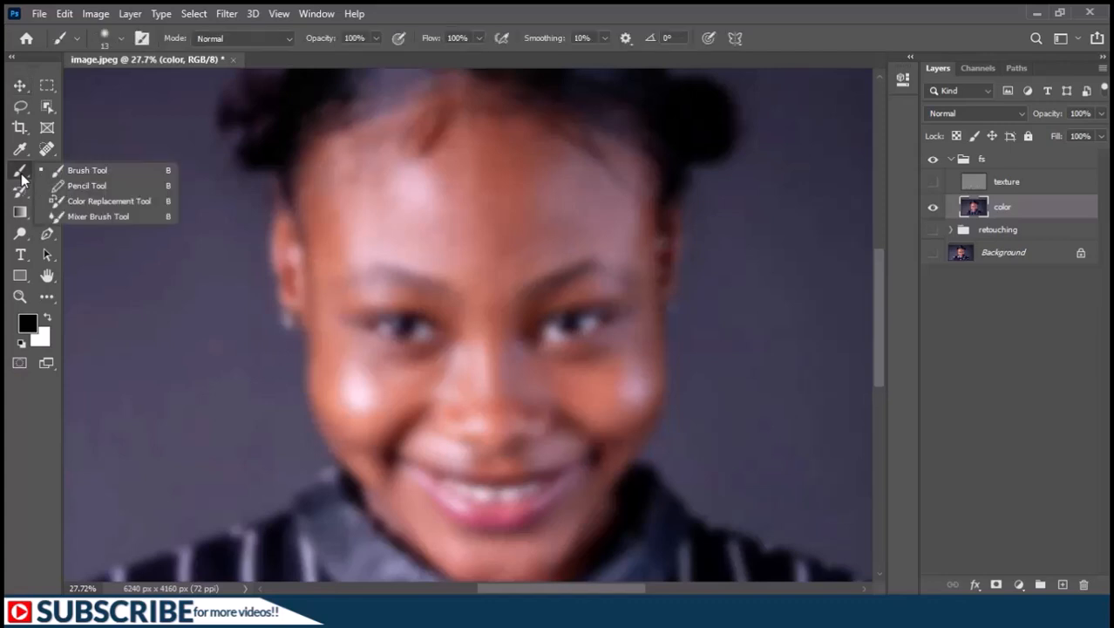
pyautogui.click(94, 213)
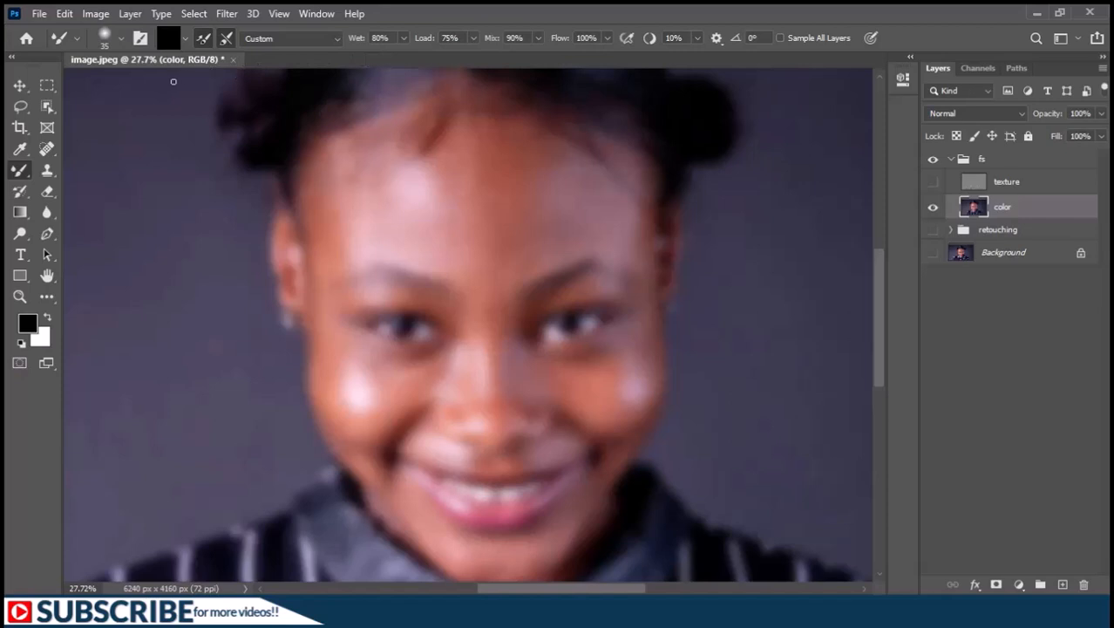
pyautogui.click(121, 37)
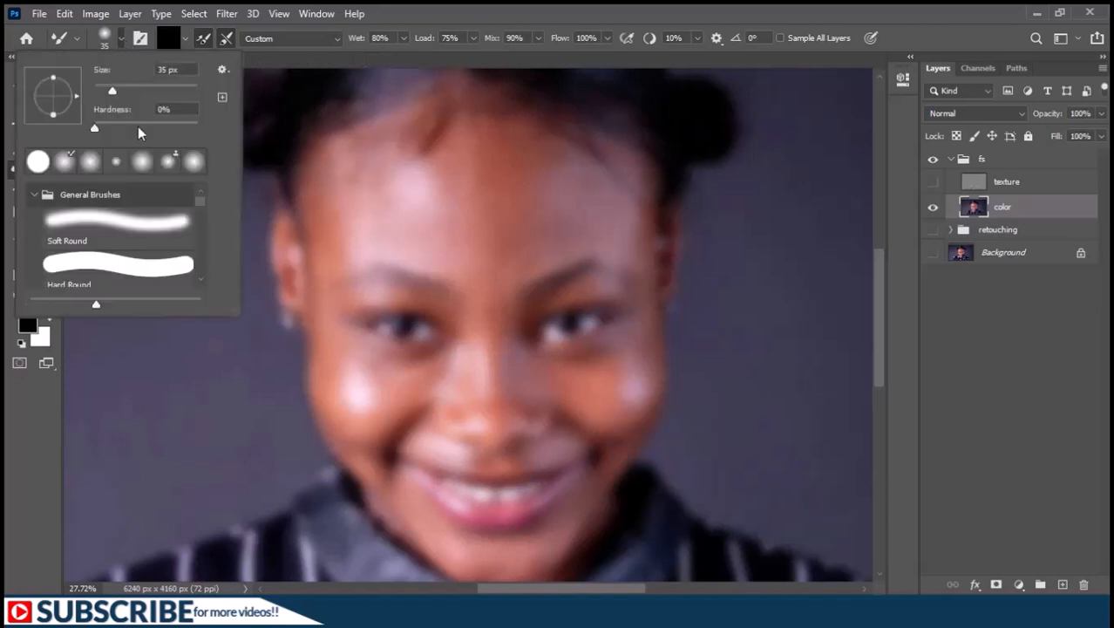
pyautogui.click(145, 225)
pyautogui.click(179, 53)
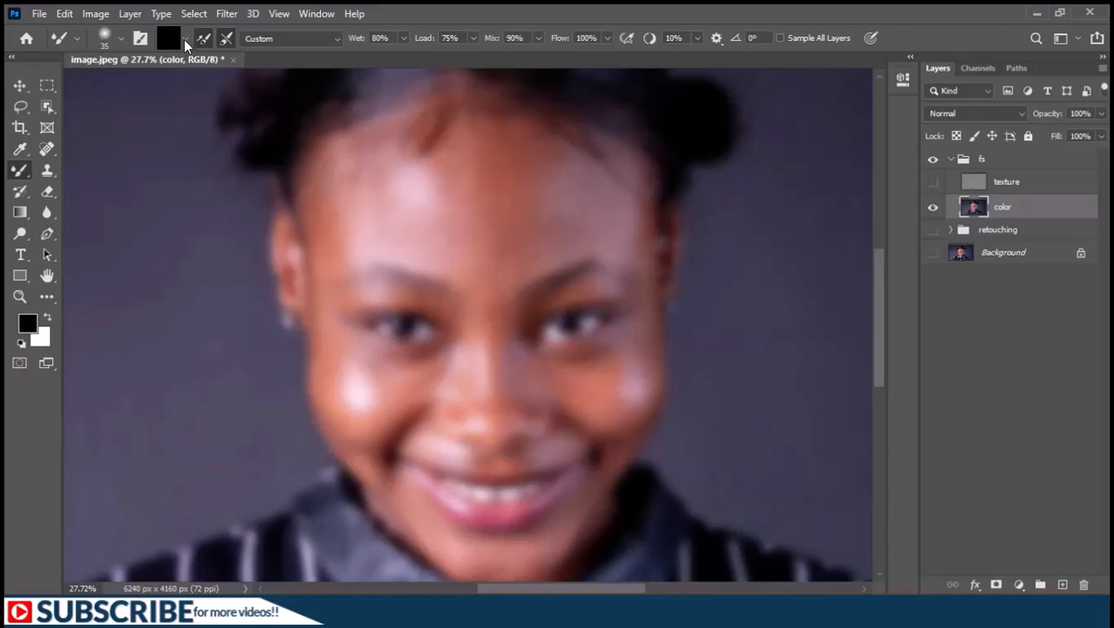
# Clean the Mixer Brush and have it cleaned, but not reloaded, after each stroke.
pyautogui.click(183, 40)
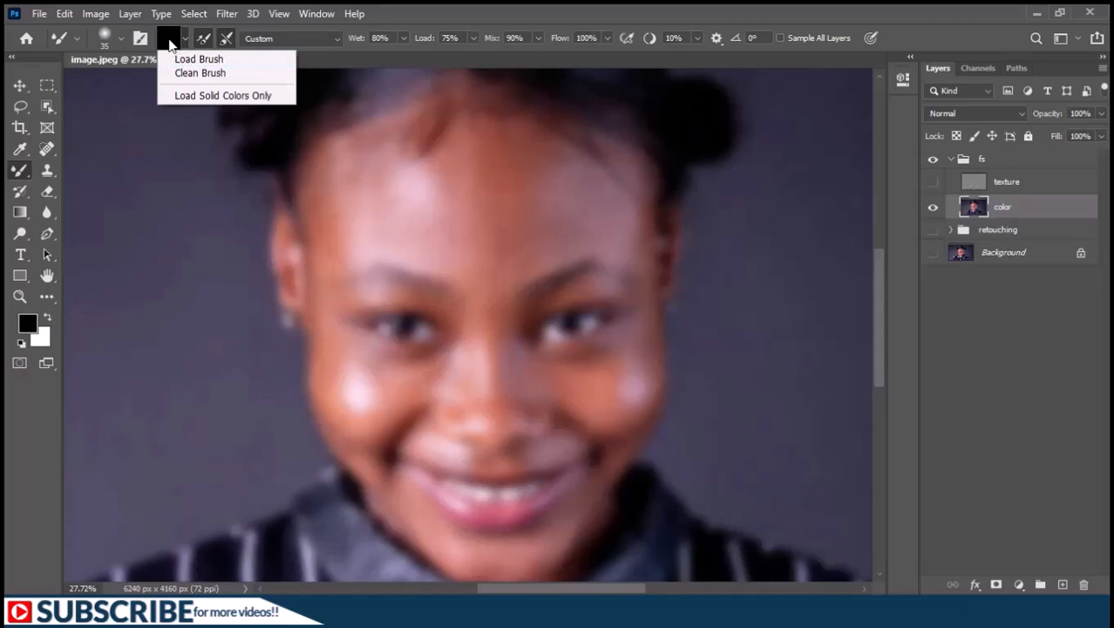
pyautogui.click(192, 74)
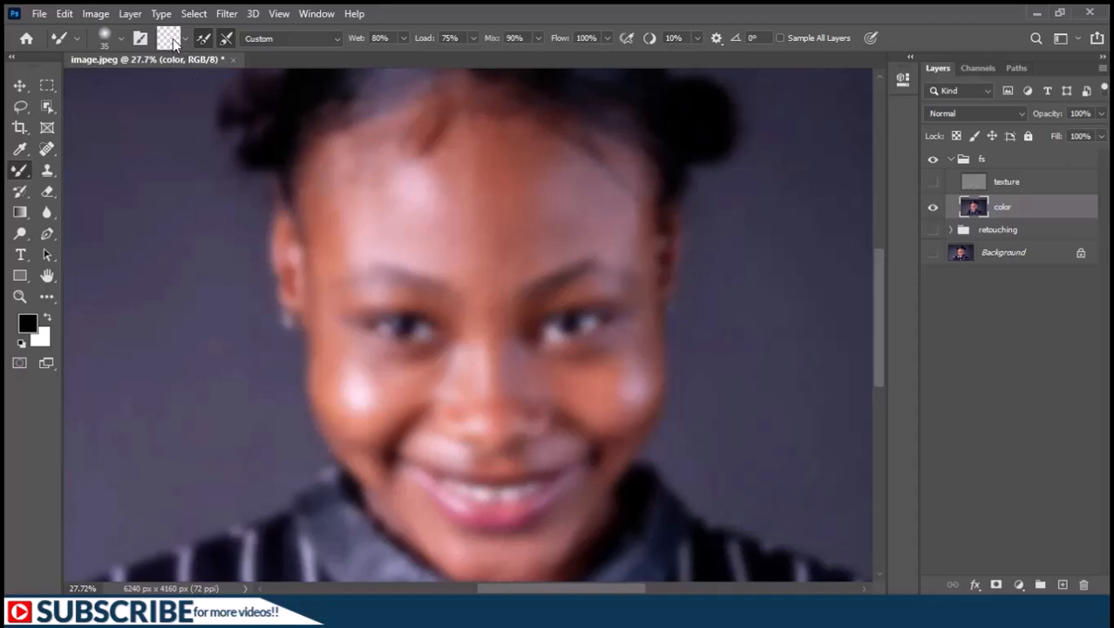
pyautogui.click(227, 40)
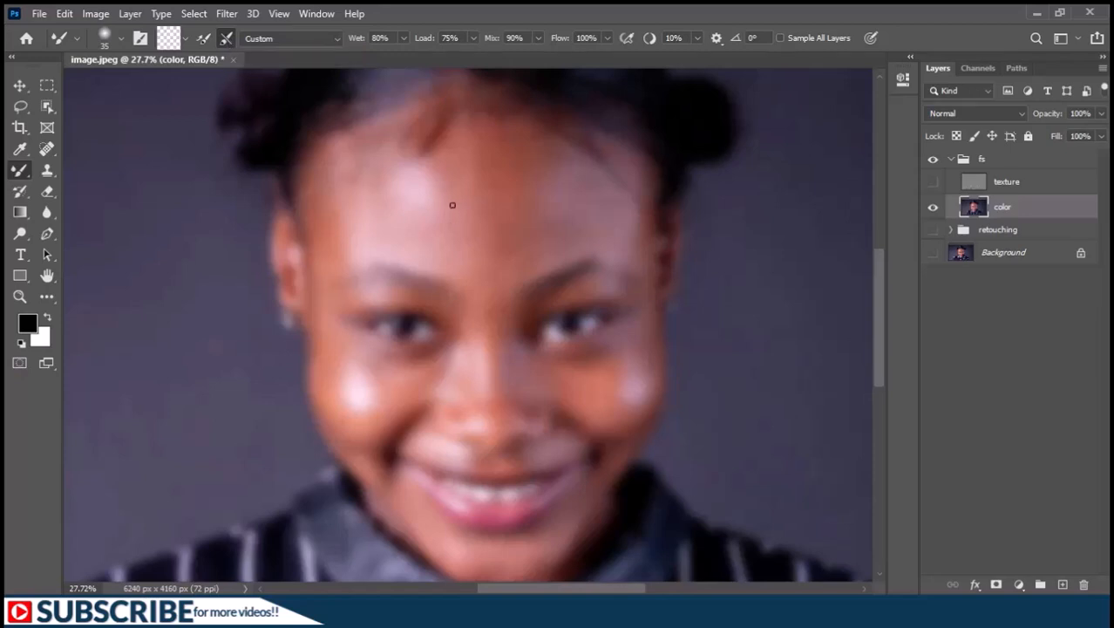
# Set the Mixer Brush wetness to 10% and enlarge its tip to about 172 px.
pyautogui.click(356, 42)
pyautogui.write('10')
pyautogui.press('Return')
pyautogui.keyDown('alt'); pyautogui.rightClick(392, 308); pyautogui.keyUp('alt')
pyautogui.moveTo(407, 305); pyautogui.dragTo(409, 305)
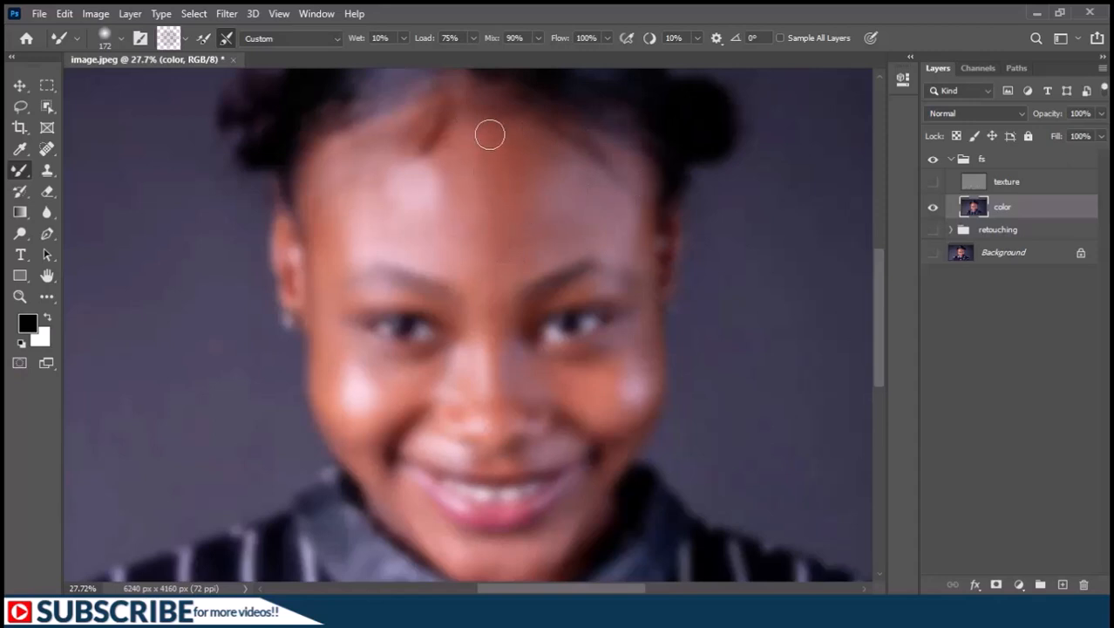
# Blend the skin tones across the face on the color layer with the Mixer Brush, varying the tip between about 100 and 172 px.
pyautogui.scroll(1, 567, 370)
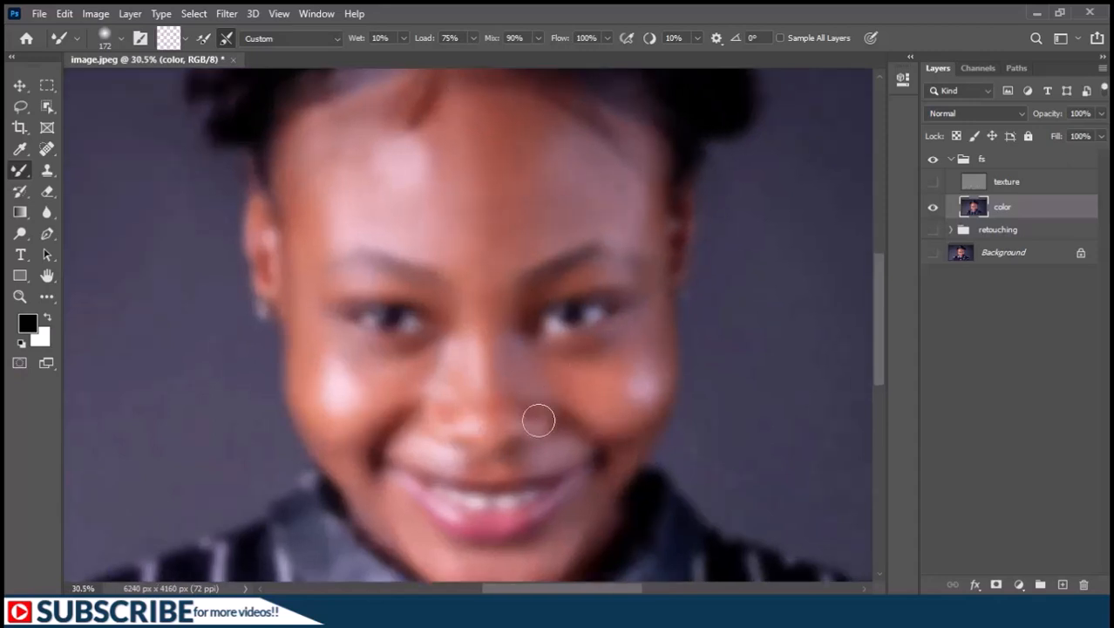
pyautogui.moveTo(505, 379); pyautogui.dragTo(484, 275)
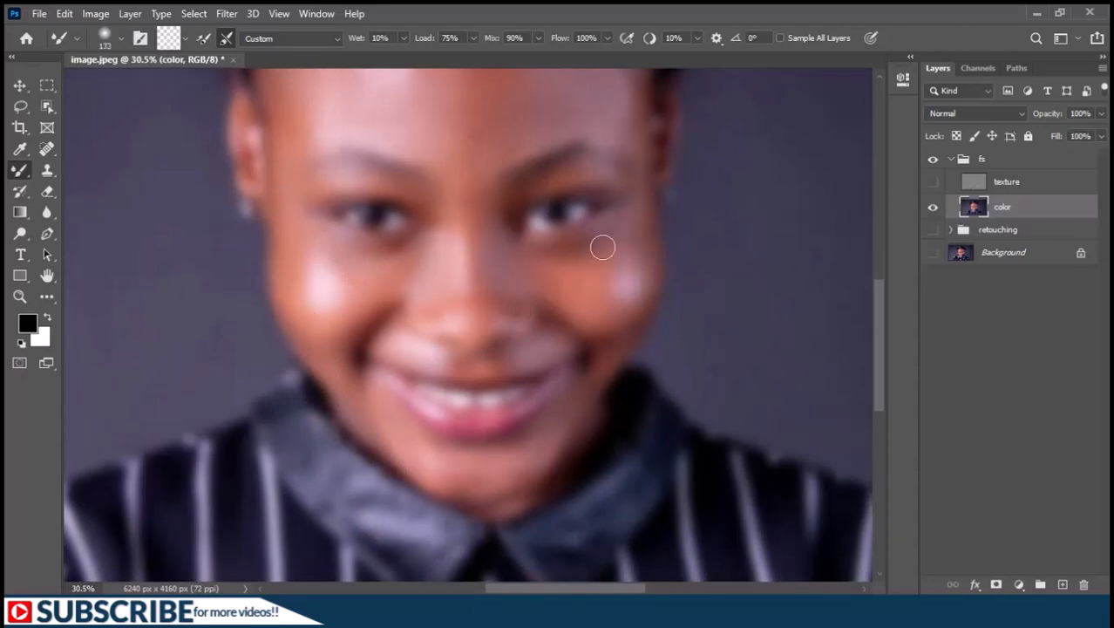
pyautogui.scroll(-3, 540, 145)
pyautogui.press(']')
pyautogui.press(']')
pyautogui.moveTo(465, 317)
pyautogui.mouseDown()
pyautogui.moveTo(482, 246)
pyautogui.moveTo(446, 259)
pyautogui.moveTo(428, 239)
pyautogui.mouseUp()
pyautogui.scroll(4, 475, 283)
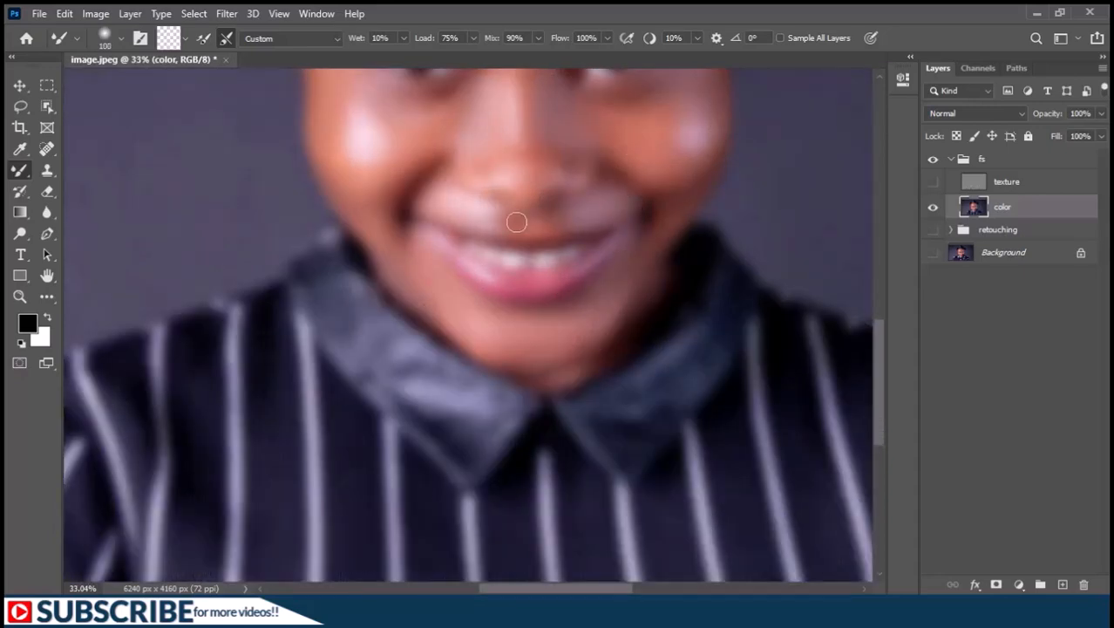
pyautogui.moveTo(560, 360); pyautogui.dragTo(465, 527)
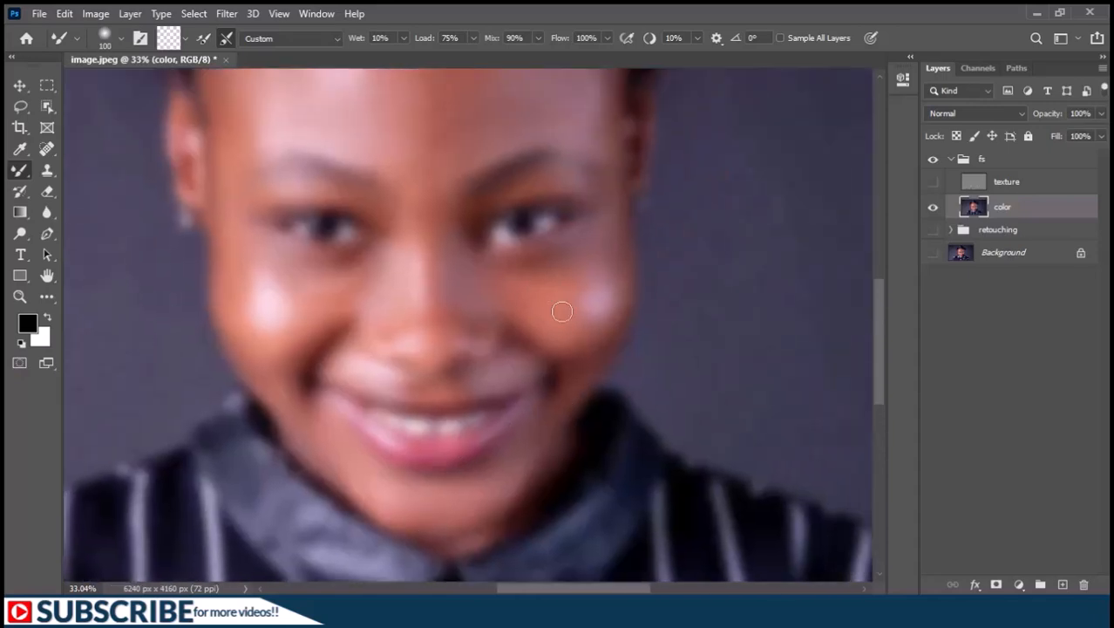
pyautogui.moveTo(573, 325); pyautogui.dragTo(590, 305)
pyautogui.scroll(-1, 460, 302)
pyautogui.moveTo(459, 302); pyautogui.dragTo(515, 437)
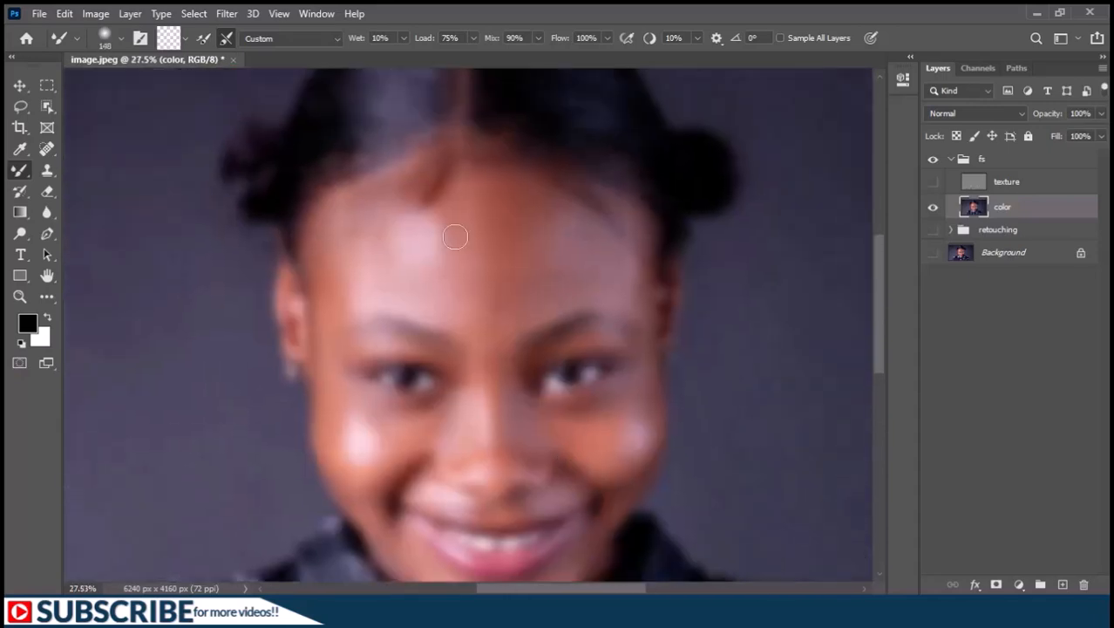
# Show the texture layer again above the smoothed color layer and inspect the whole face.
pyautogui.scroll(-1, 529, 281)
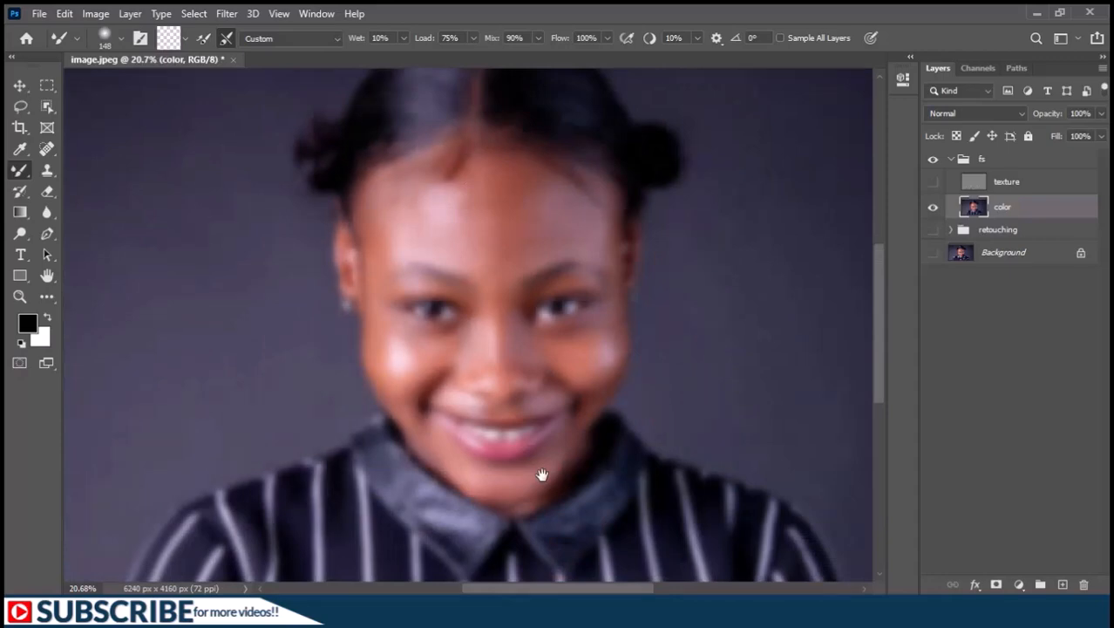
pyautogui.click(933, 183)
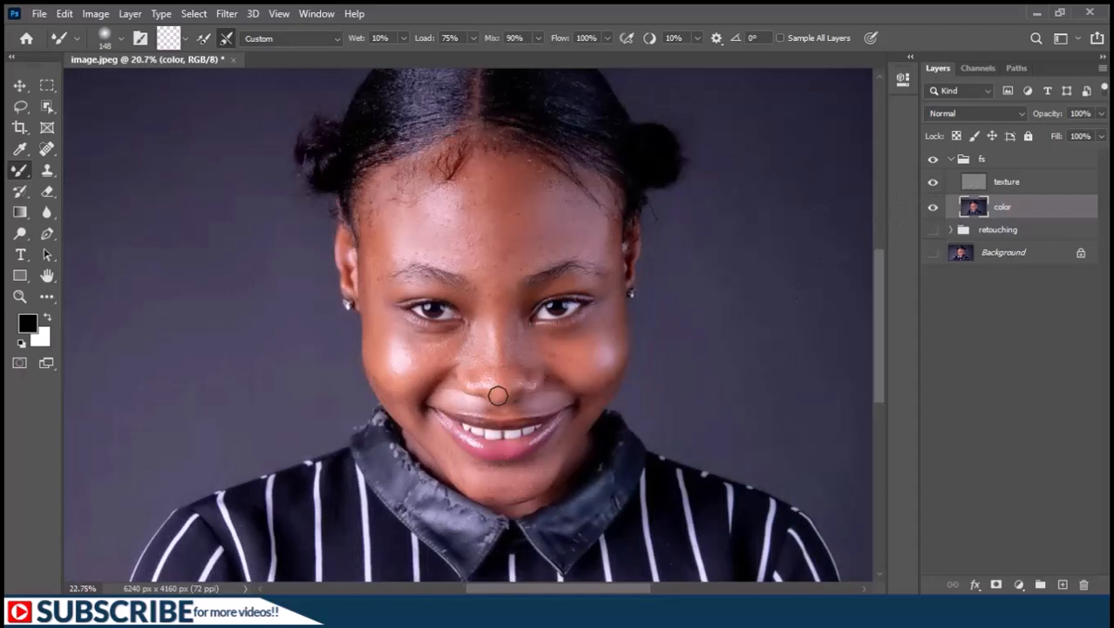
pyautogui.scroll(1, 498, 395)
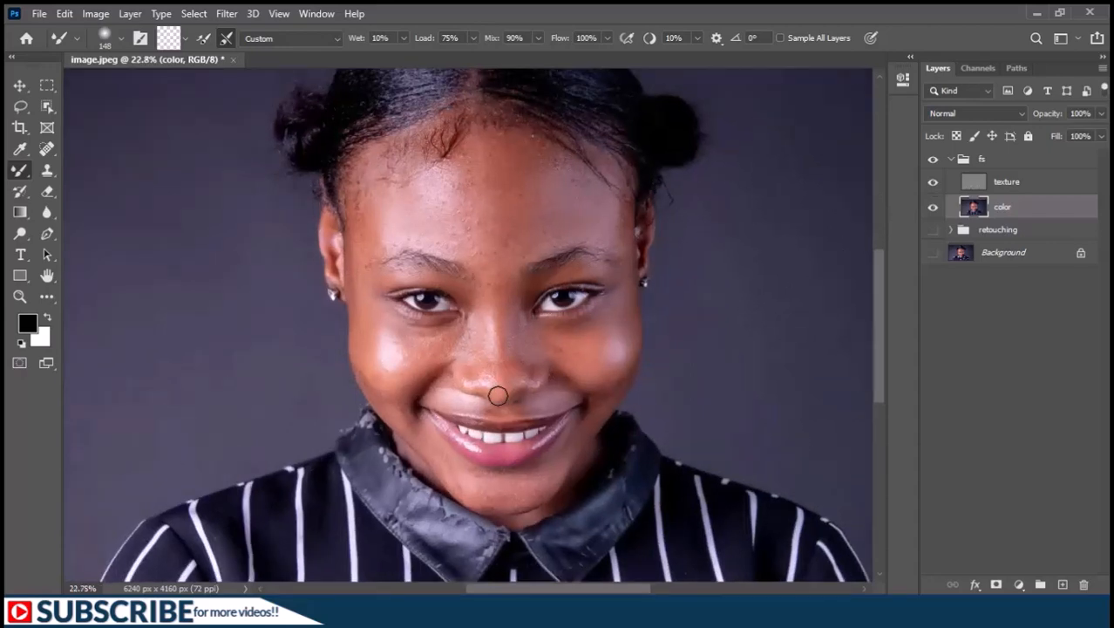
pyautogui.scroll(1, 498, 396)
# Collapse the fs group, show the retouching group and compare the image with fs hidden and shown.
pyautogui.click(952, 161)
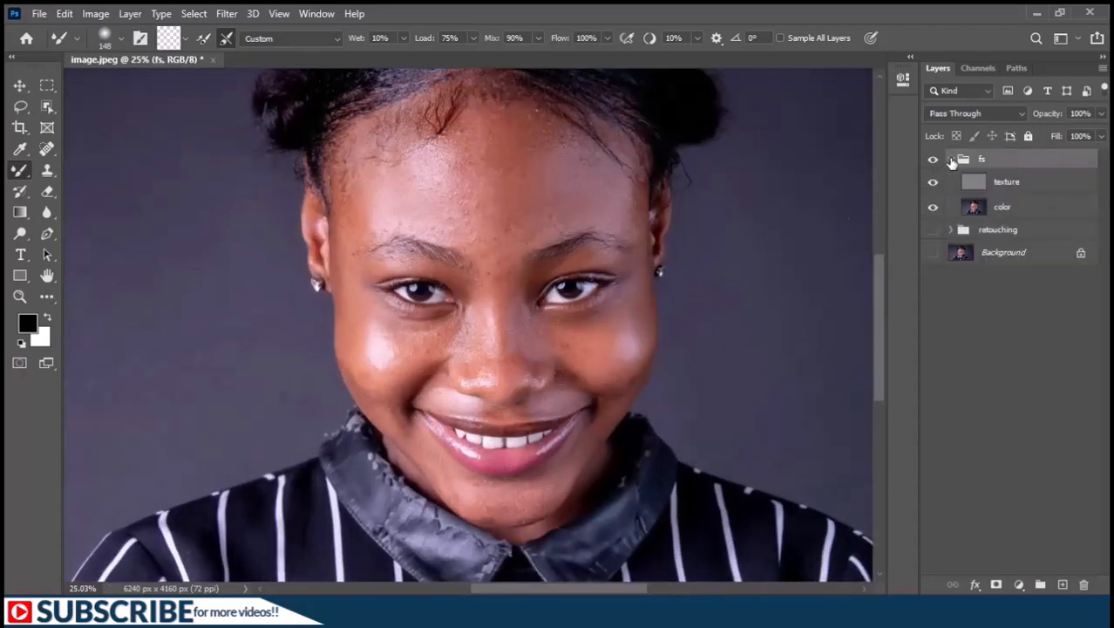
pyautogui.click(951, 160)
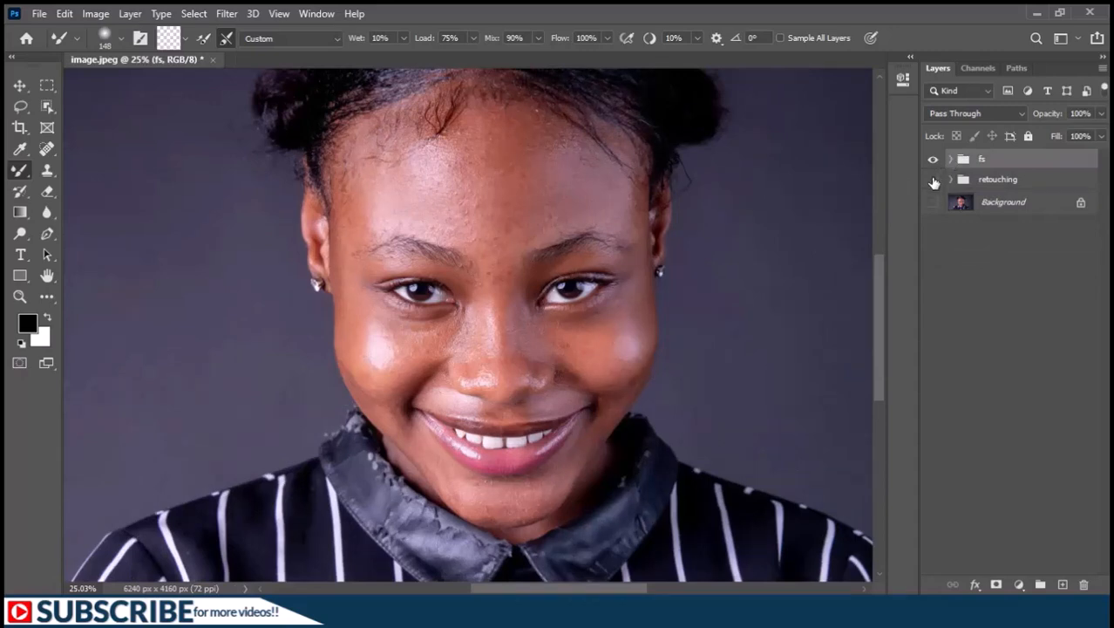
pyautogui.click(933, 180)
pyautogui.click(934, 159)
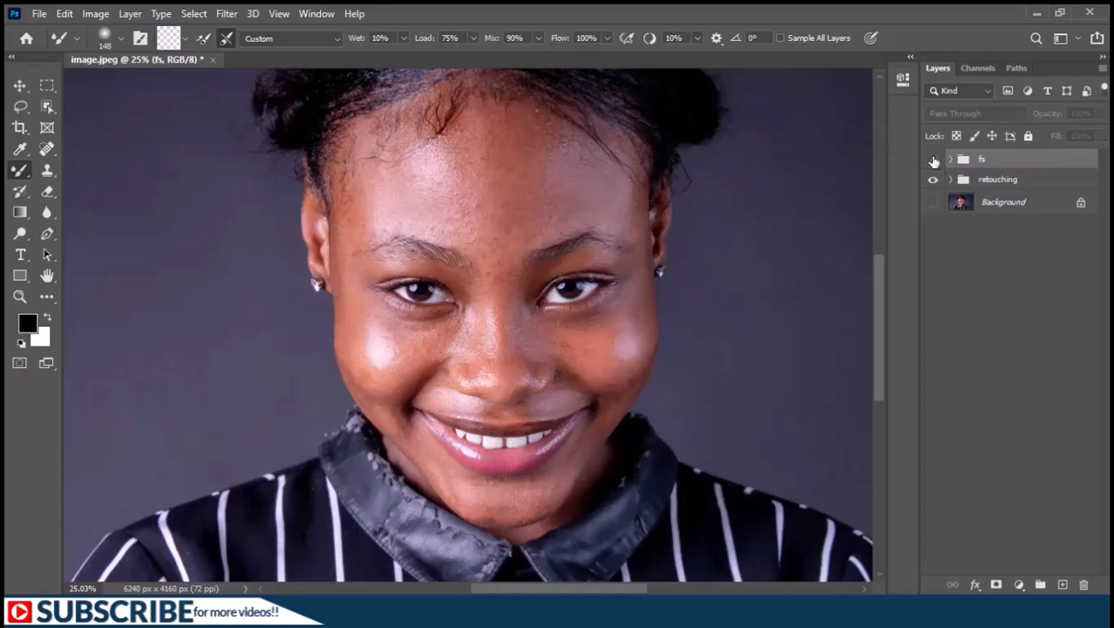
pyautogui.click(933, 160)
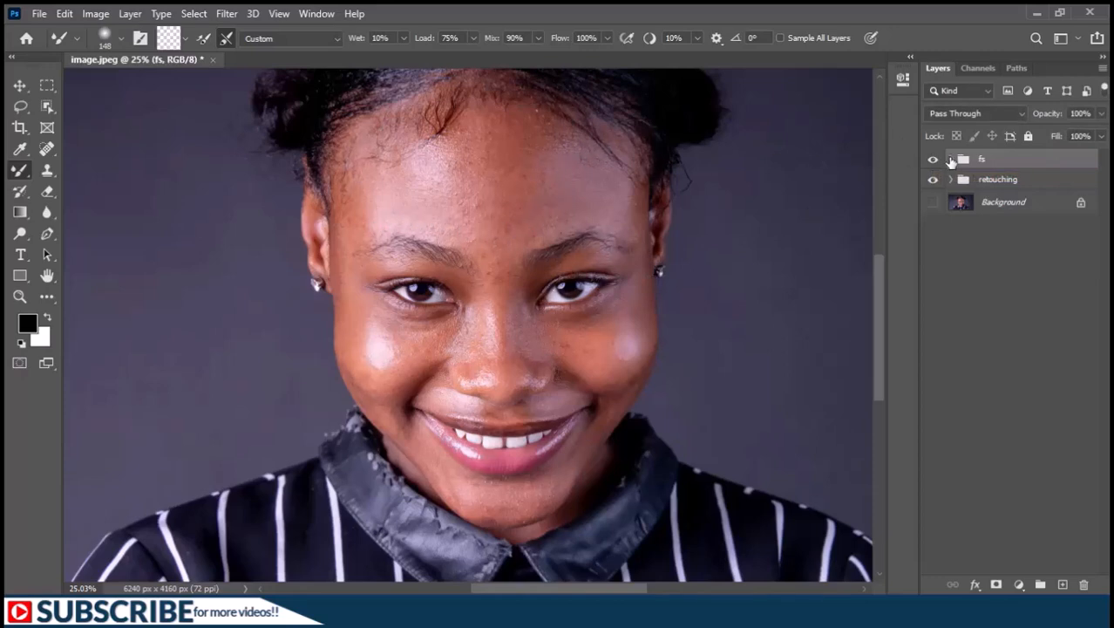
# Select the color layer inside the fs group and choose the Lasso tool with a 15 px feather.
pyautogui.click(951, 161)
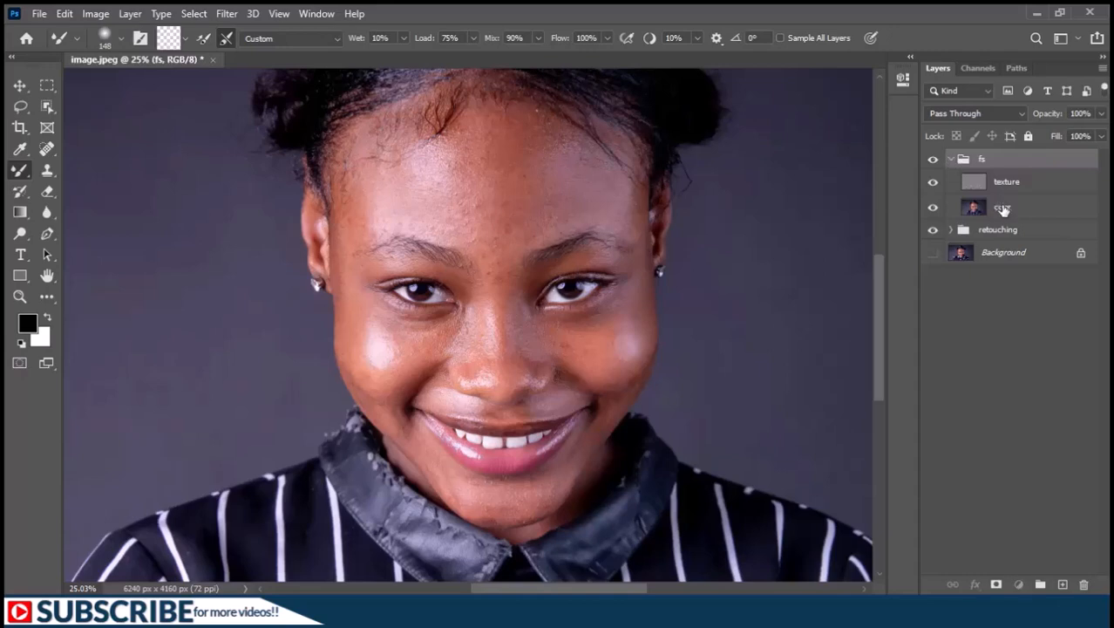
pyautogui.click(1002, 210)
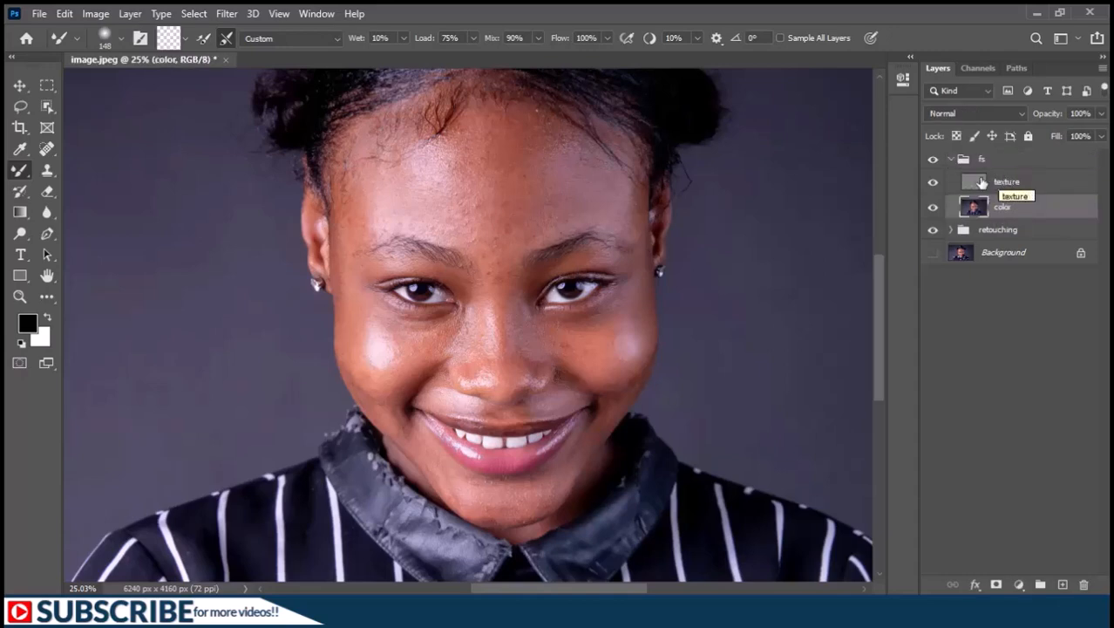
pyautogui.click(20, 108)
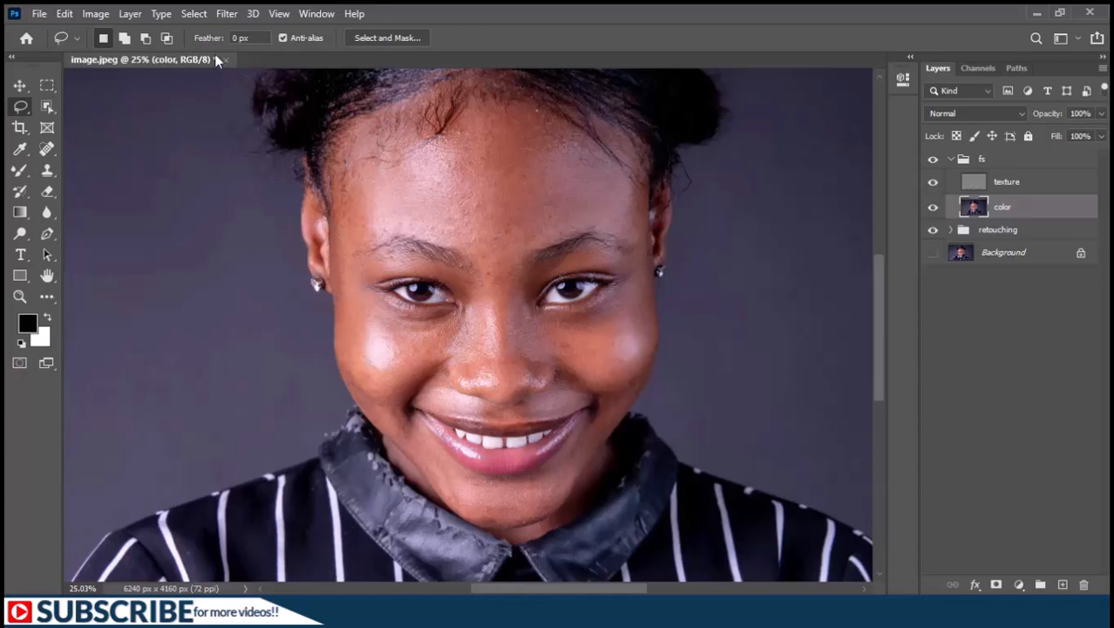
pyautogui.moveTo(197, 42); pyautogui.dragTo(258, 43)
pyautogui.moveTo(209, 43)
pyautogui.mouseDown()
pyautogui.moveTo(256, 41)
pyautogui.moveTo(224, 38)
pyautogui.mouseUp()
pyautogui.write('15')
pyautogui.press('Return')
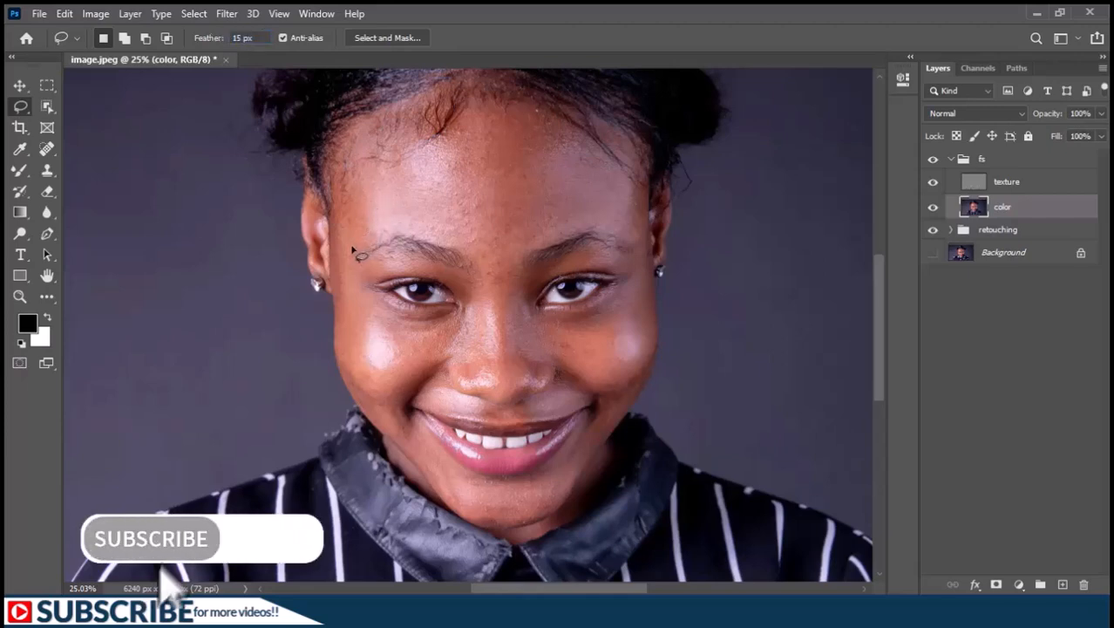
# Lasso the forehead above the eyebrows, apply a Gaussian Blur with a 60 px radius to it, and deselect.
pyautogui.moveTo(353, 251)
pyautogui.mouseDown()
pyautogui.moveTo(421, 232)
pyautogui.moveTo(502, 271)
pyautogui.moveTo(535, 247)
pyautogui.moveTo(616, 226)
pyautogui.moveTo(630, 187)
pyautogui.moveTo(562, 131)
pyautogui.moveTo(468, 116)
pyautogui.moveTo(342, 201)
pyautogui.moveTo(353, 251)
pyautogui.mouseUp()
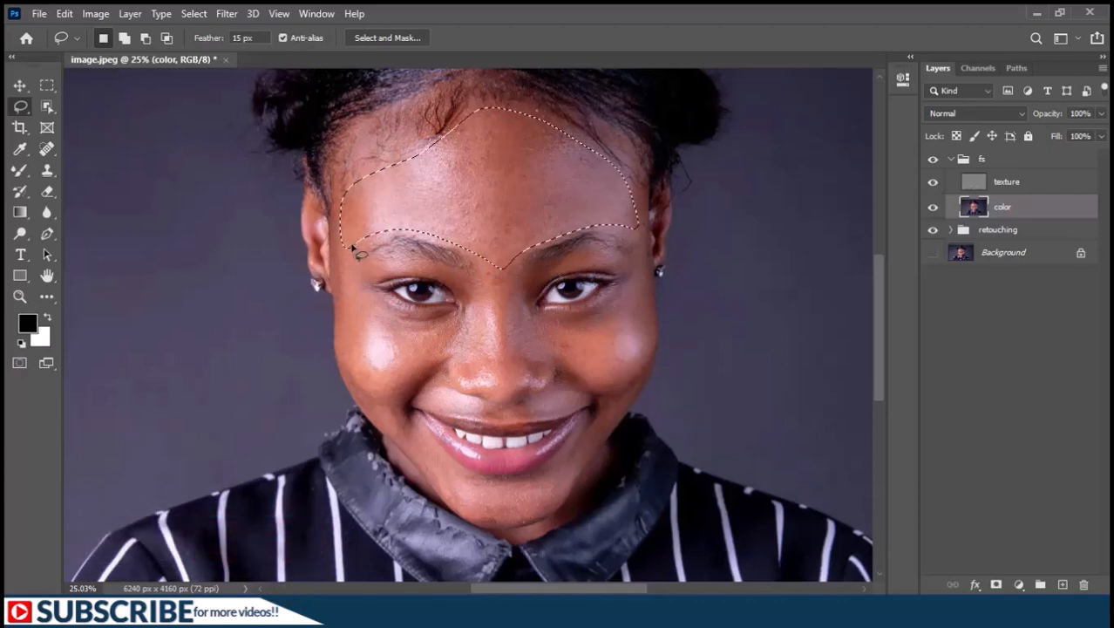
pyautogui.click(226, 14)
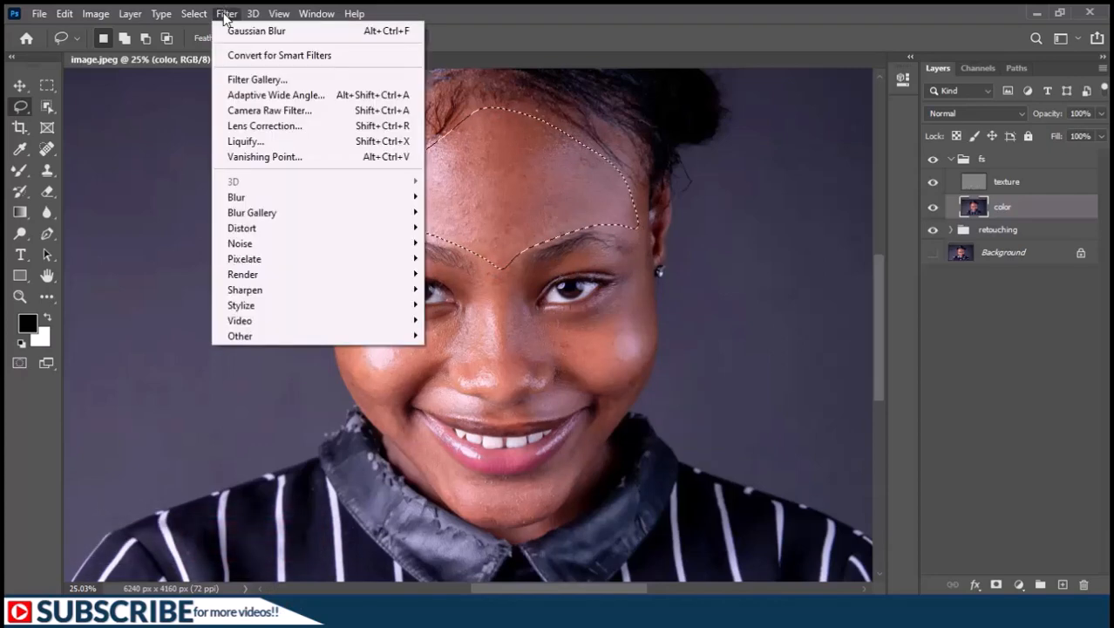
pyautogui.moveTo(346, 198)
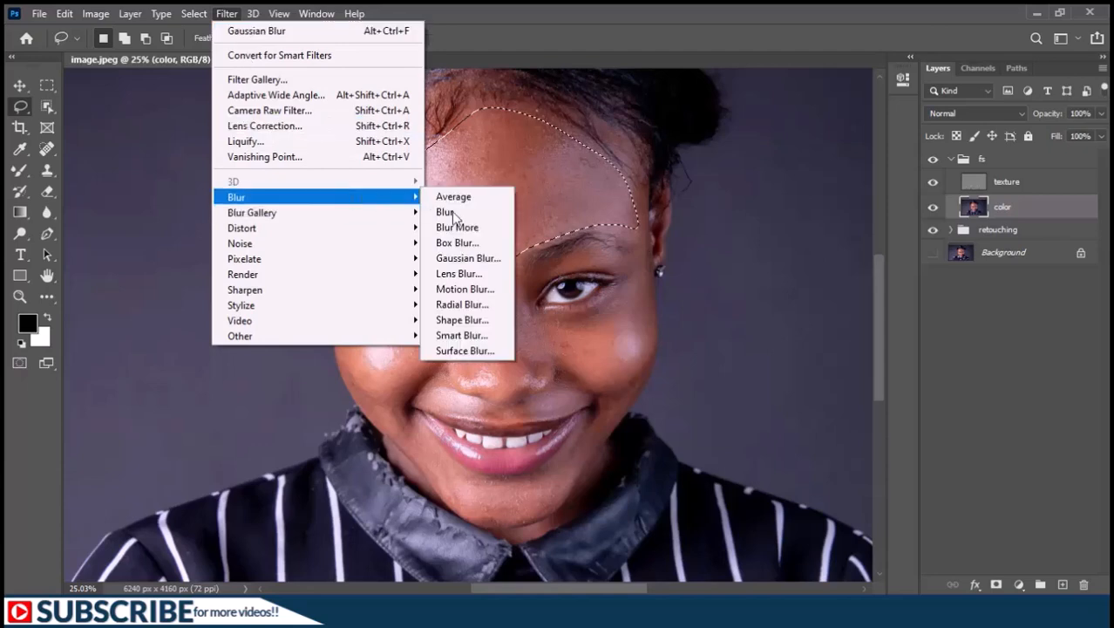
pyautogui.click(485, 259)
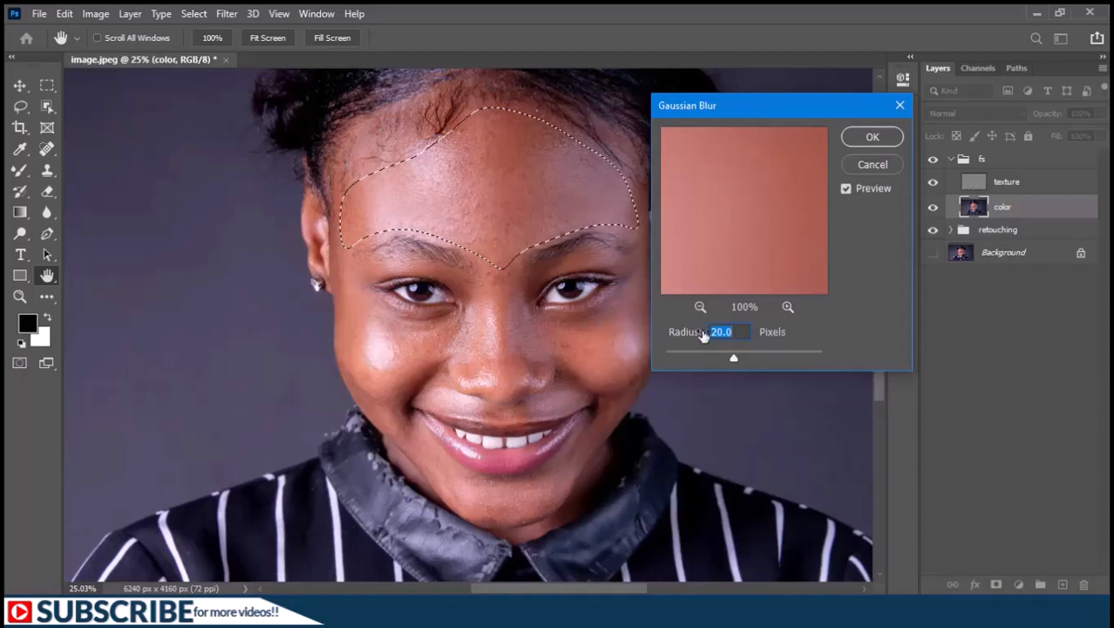
pyautogui.click(739, 331)
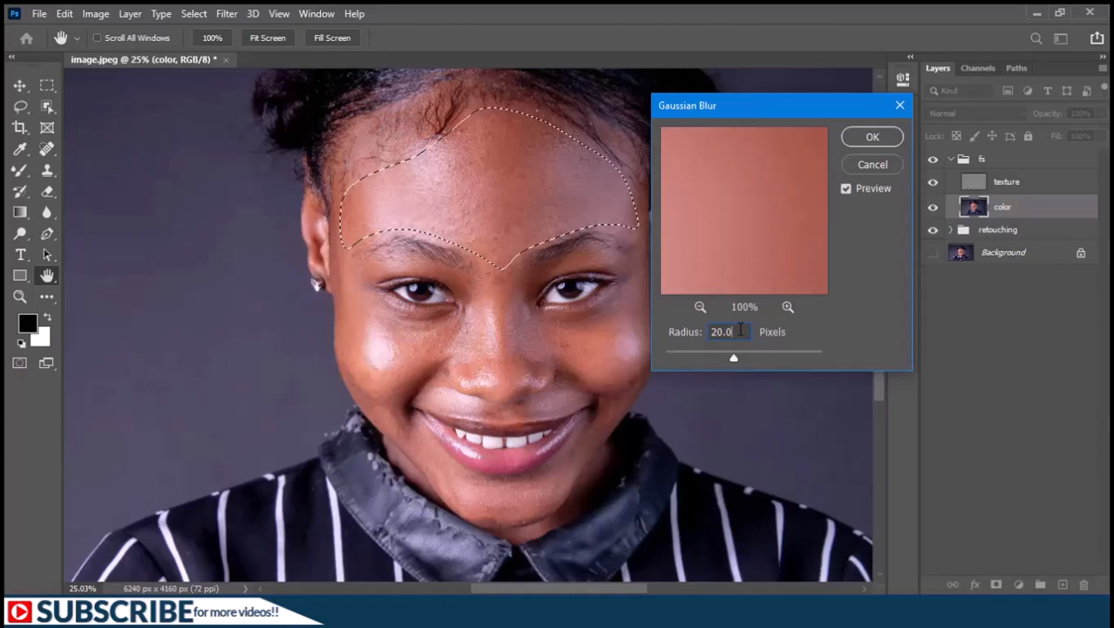
pyautogui.write('2')
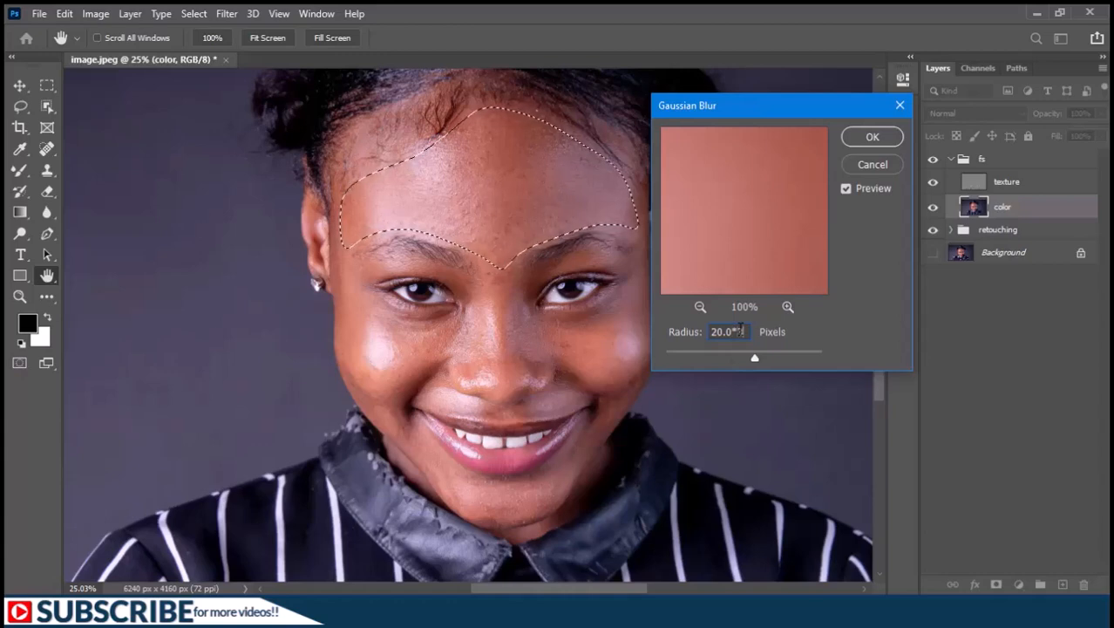
pyautogui.press('Return')
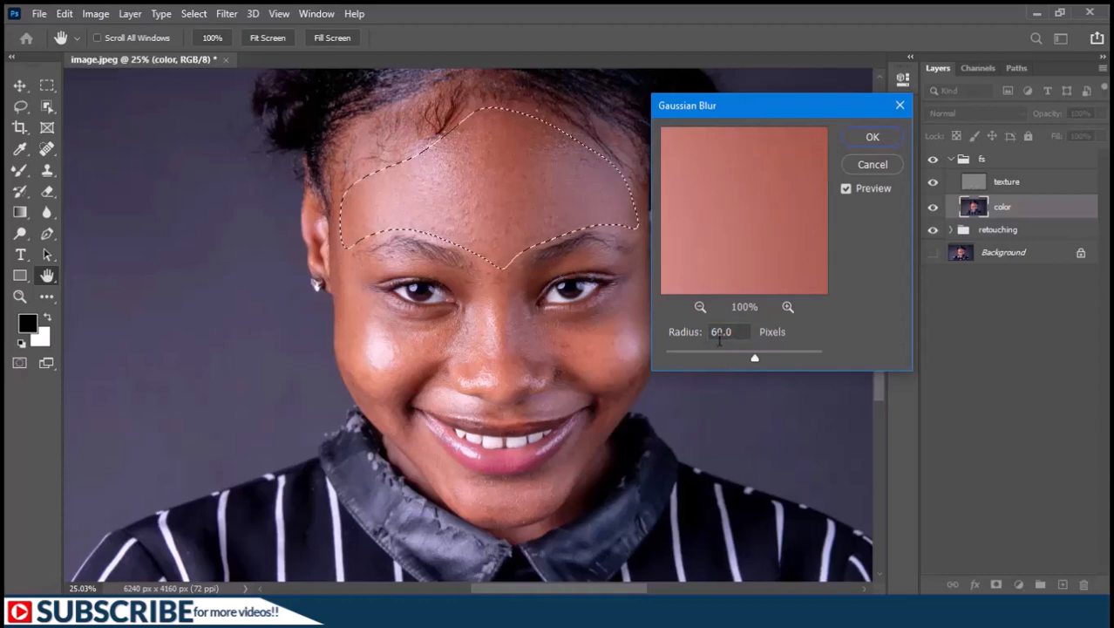
pyautogui.click(870, 139)
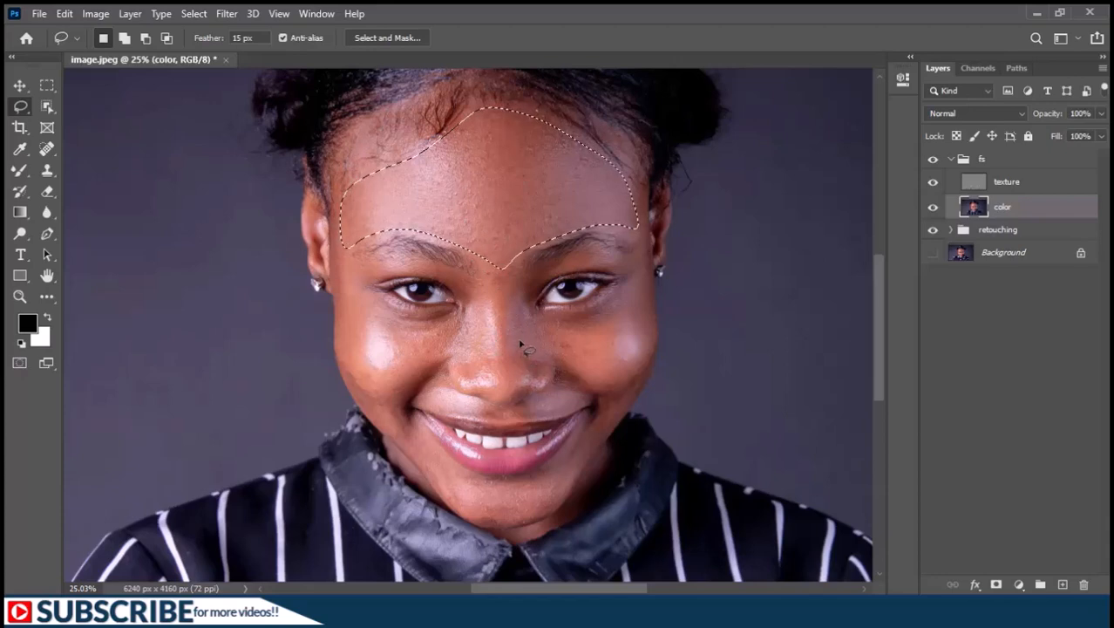
pyautogui.hotkey('ctrl', 'd')
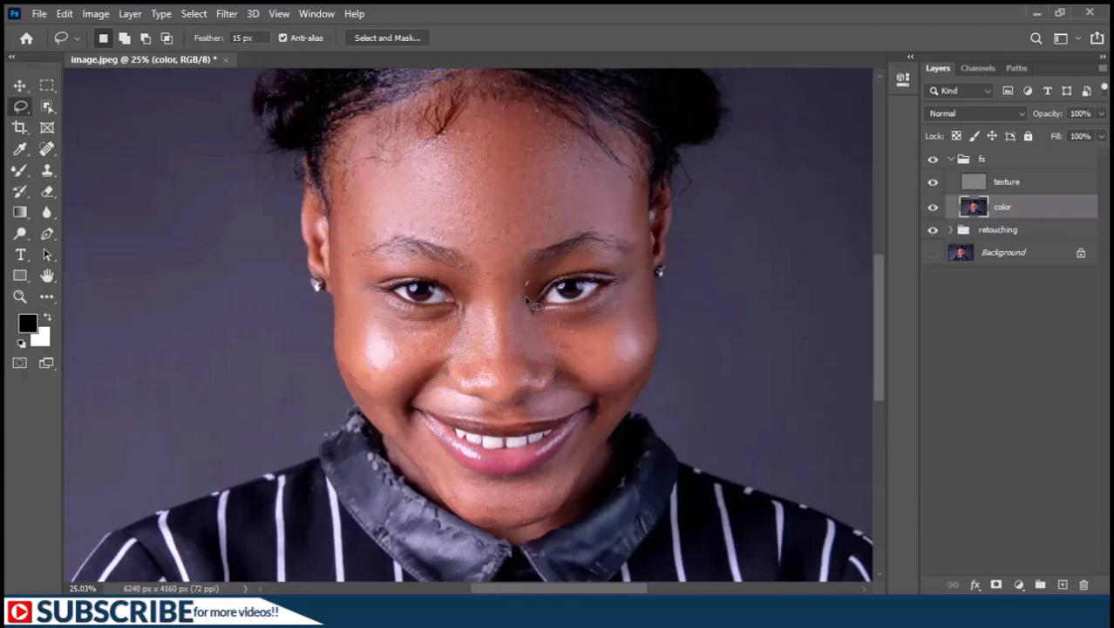
# Lasso the shadowed side of the nose, repeat the Gaussian Blur on it and fade the blur to a partial opacity.
pyautogui.moveTo(548, 329)
pyautogui.mouseDown()
pyautogui.moveTo(544, 367)
pyautogui.moveTo(507, 338)
pyautogui.moveTo(503, 279)
pyautogui.moveTo(531, 288)
pyautogui.mouseUp()
pyautogui.rightClick(514, 316)
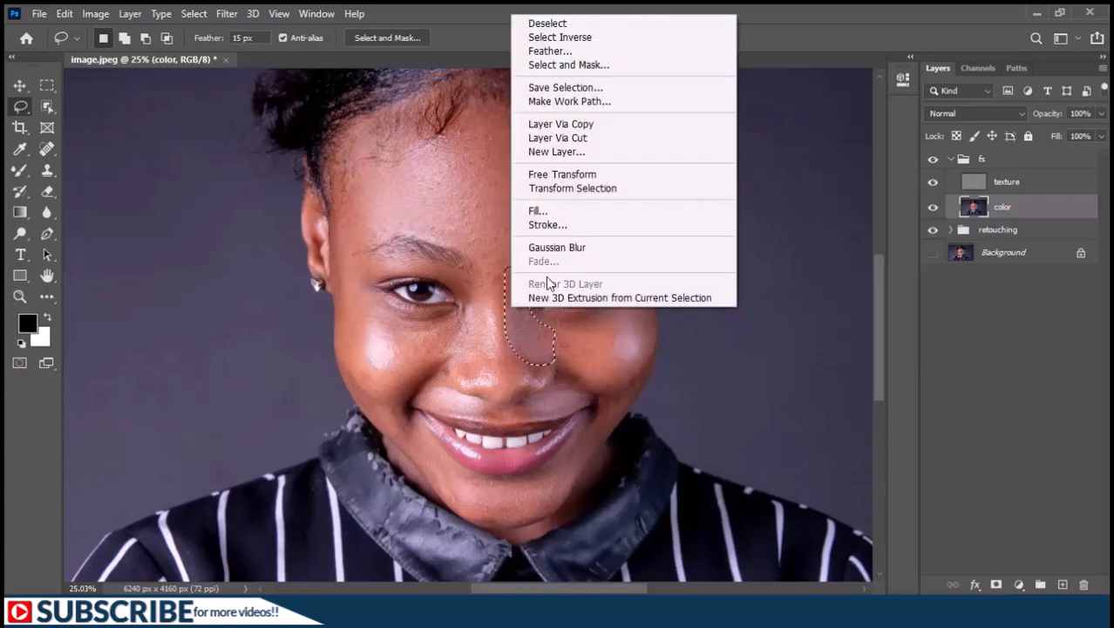
pyautogui.click(568, 250)
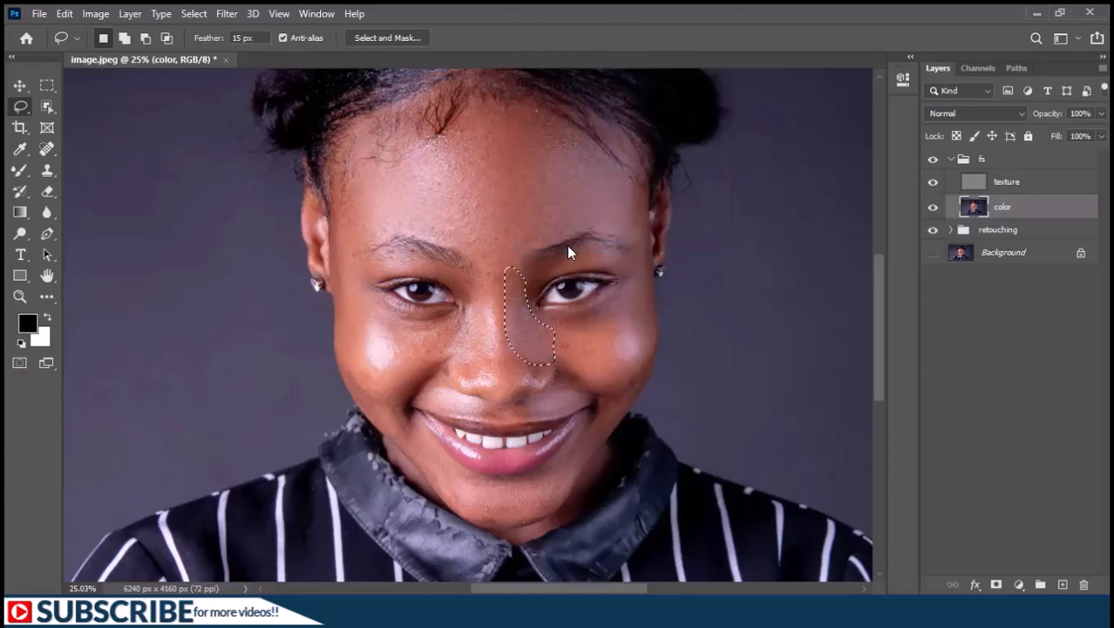
pyautogui.rightClick(521, 317)
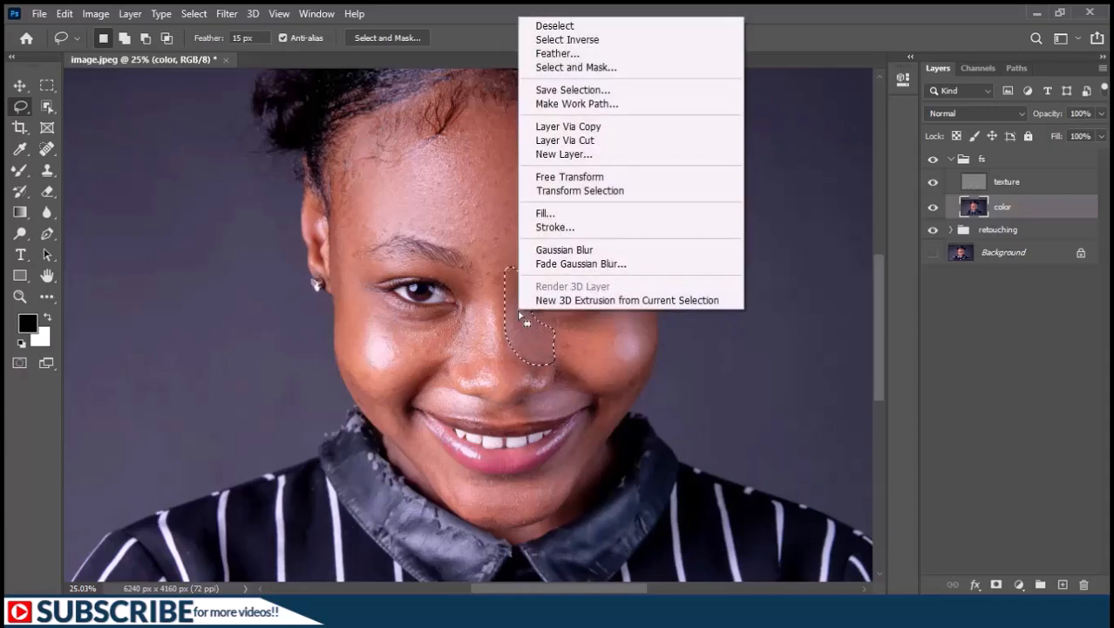
pyautogui.click(566, 263)
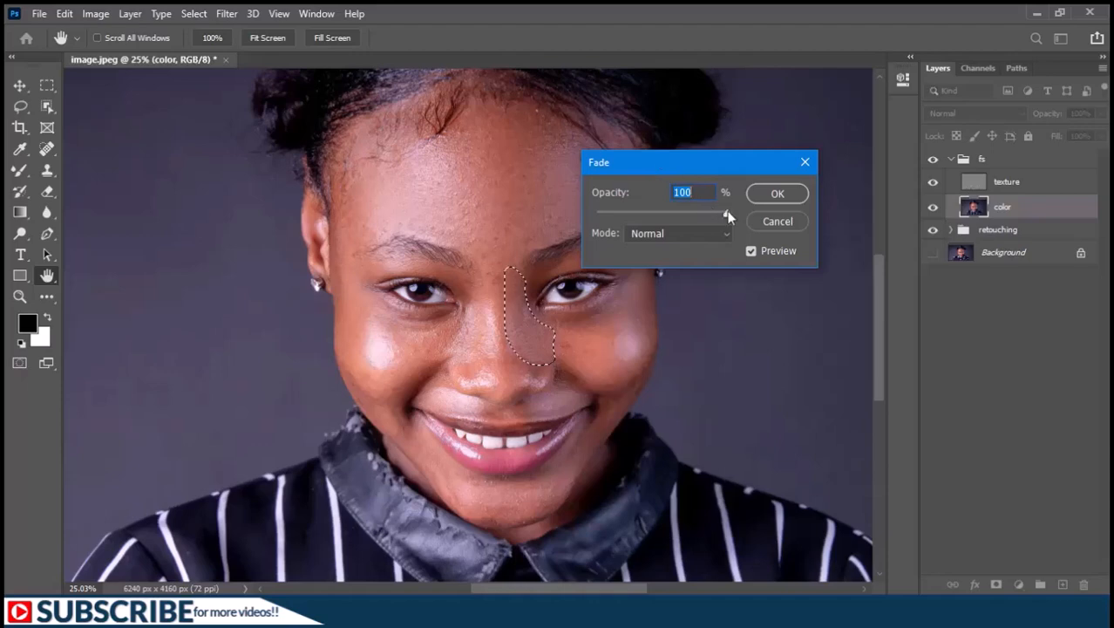
pyautogui.moveTo(676, 215); pyautogui.dragTo(588, 215)
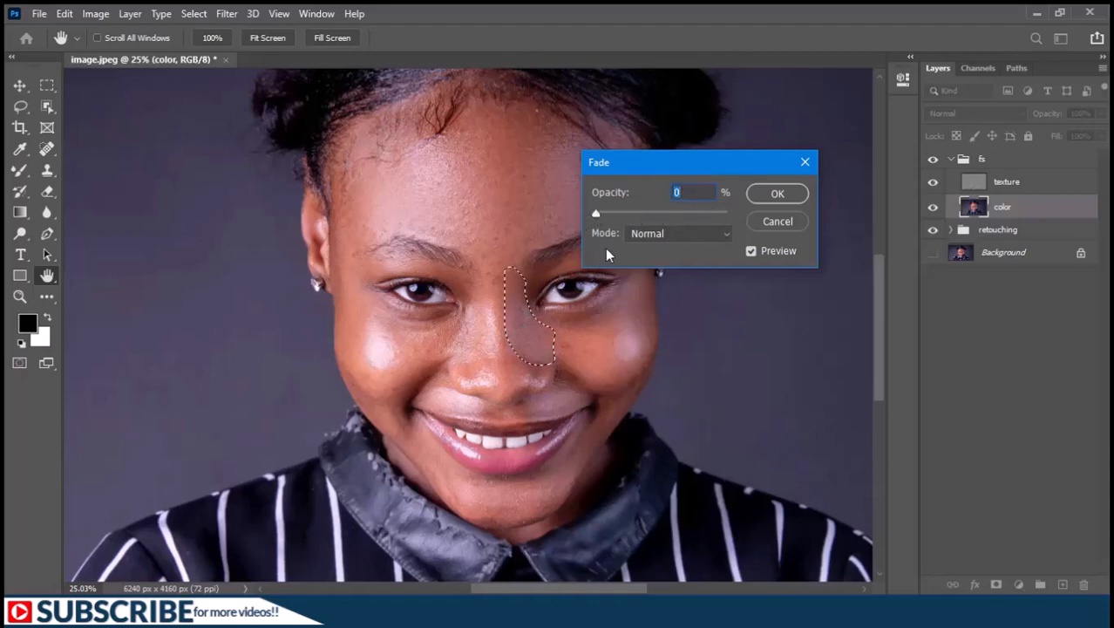
pyautogui.moveTo(599, 215); pyautogui.dragTo(656, 220)
pyautogui.click(784, 195)
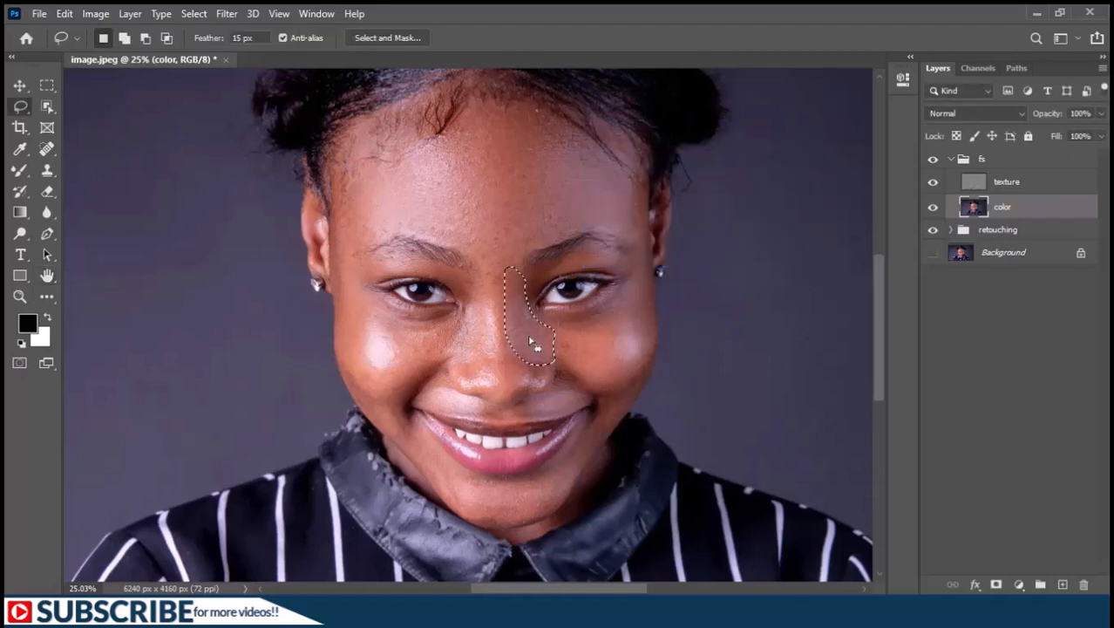
# Lasso the opposite side of the nose, repeat the Gaussian Blur there and fade it to 49% opacity.
pyautogui.moveTo(478, 290)
pyautogui.mouseDown()
pyautogui.moveTo(484, 332)
pyautogui.moveTo(457, 353)
pyautogui.moveTo(469, 286)
pyautogui.mouseUp()
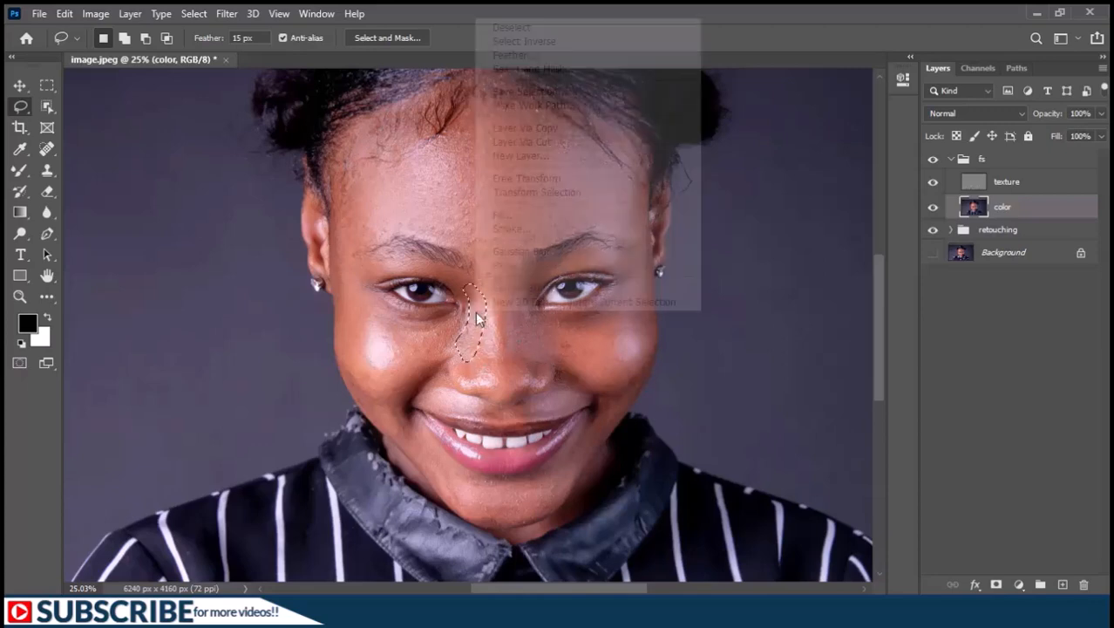
pyautogui.rightClick(467, 335)
pyautogui.click(514, 306)
pyautogui.click(660, 214)
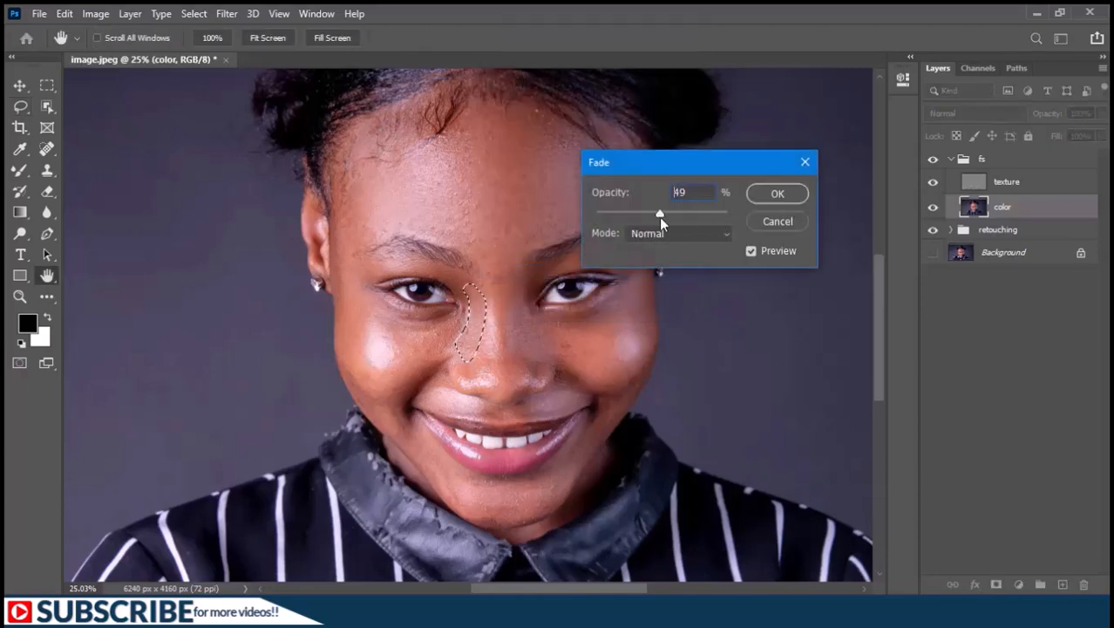
pyautogui.press('Return')
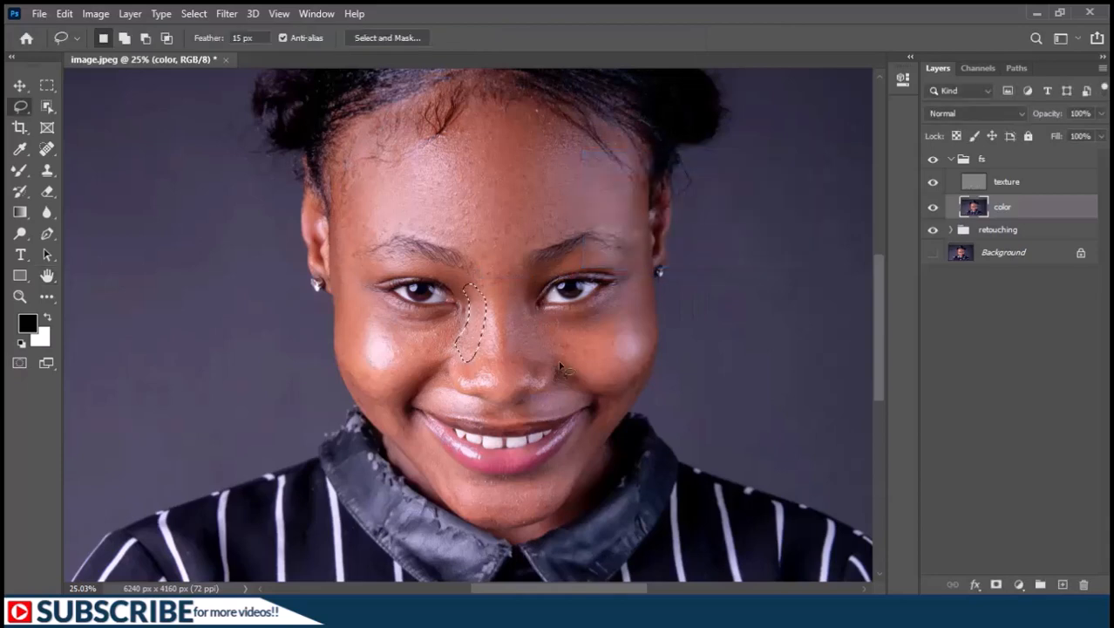
# Lasso the cheek beside the darker-freckled side of the nose, excluding its highlight, repeat the Gaussian Blur there and fade it to 40% opacity.
pyautogui.moveTo(559, 358); pyautogui.dragTo(558, 279)
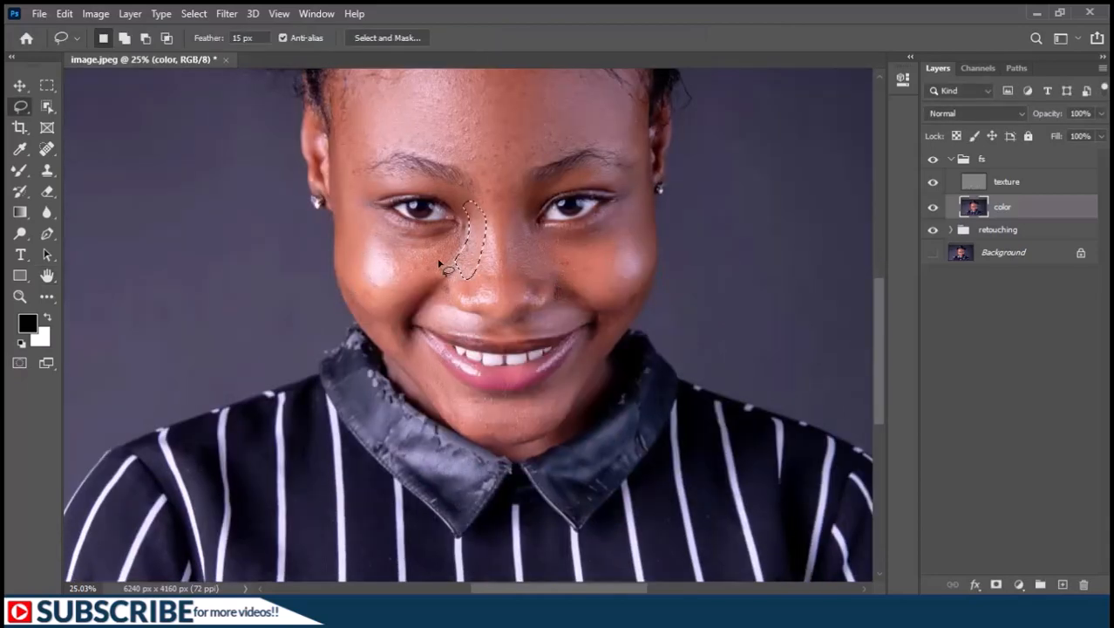
pyautogui.moveTo(373, 224)
pyautogui.mouseDown()
pyautogui.moveTo(456, 241)
pyautogui.moveTo(410, 309)
pyautogui.moveTo(400, 265)
pyautogui.moveTo(371, 251)
pyautogui.moveTo(346, 274)
pyautogui.moveTo(330, 258)
pyautogui.moveTo(356, 229)
pyautogui.mouseUp()
pyautogui.rightClick(356, 228)
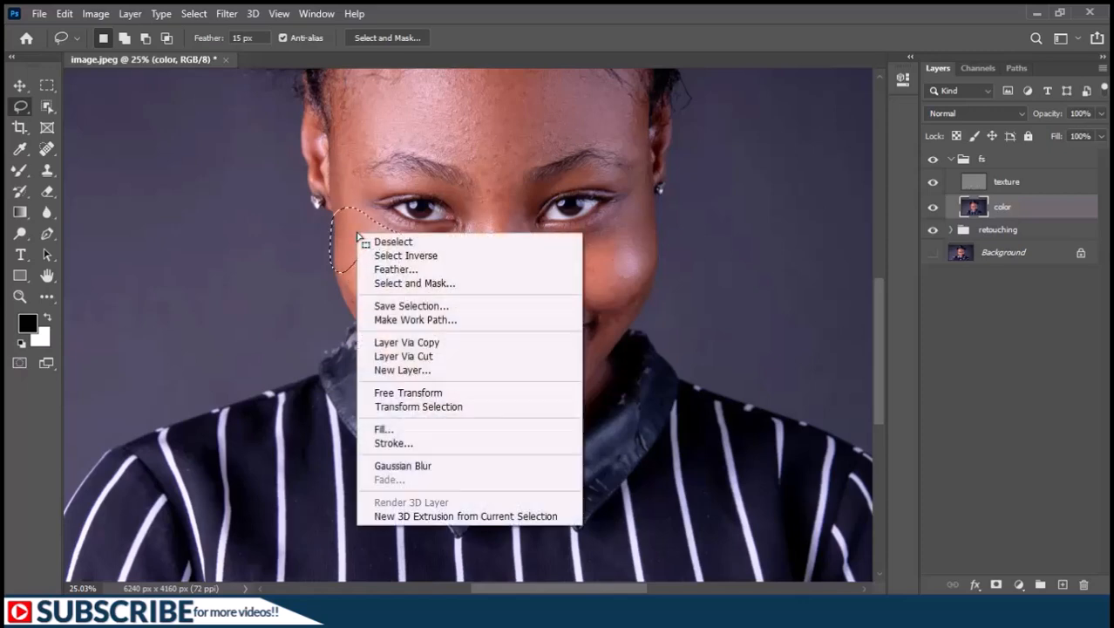
pyautogui.click(428, 464)
pyautogui.rightClick(428, 260)
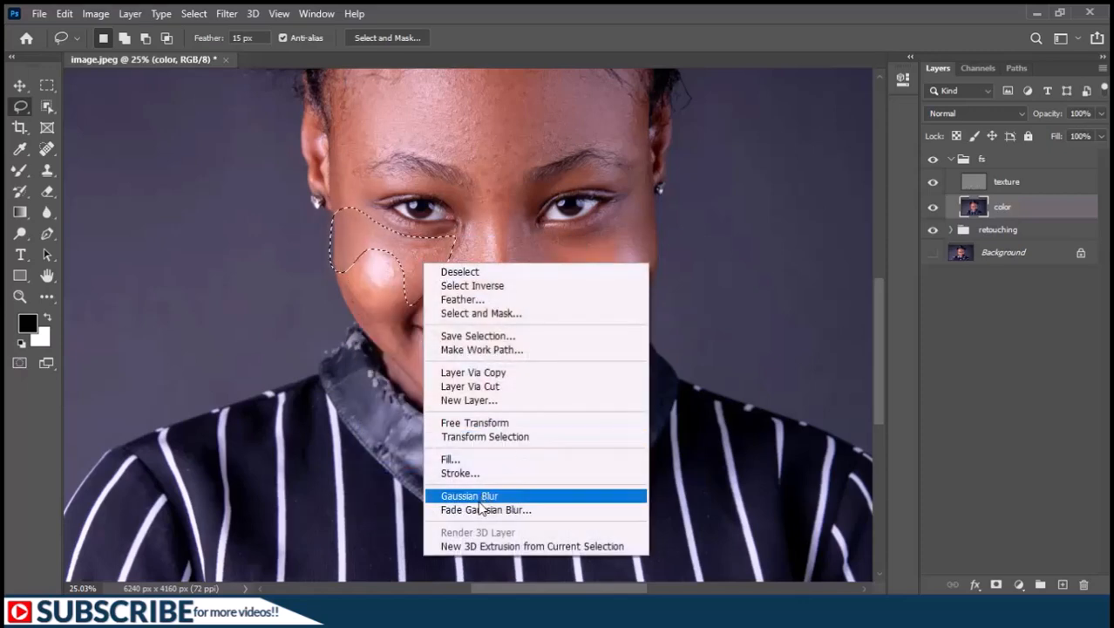
pyautogui.click(510, 508)
pyautogui.write('40')
pyautogui.press('Return')
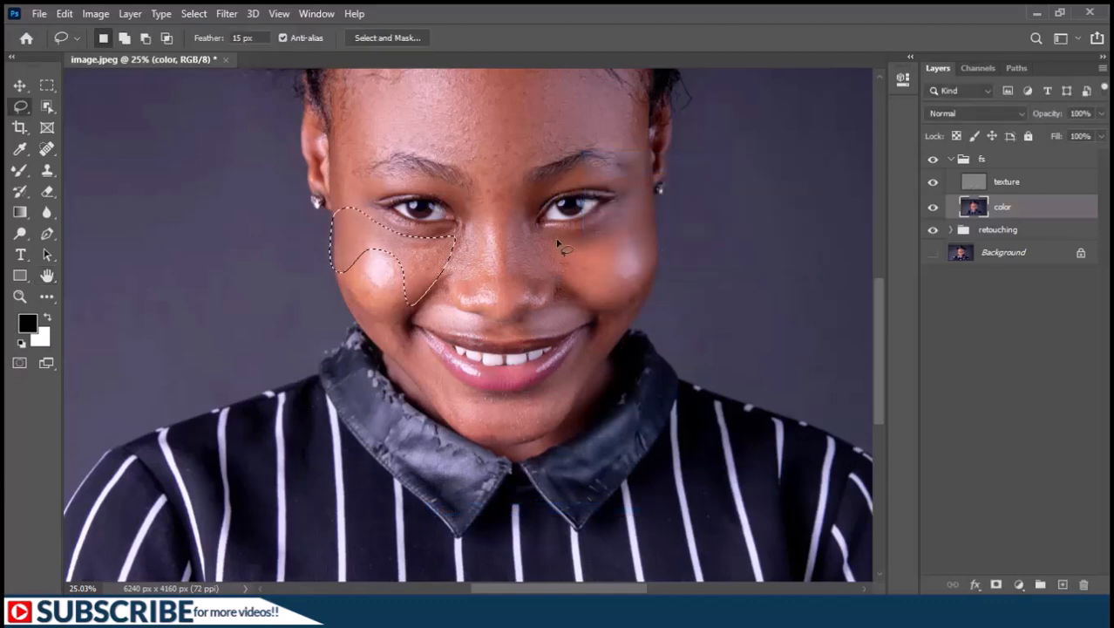
# Lasso the opposite cheek around its highlight, repeat the Gaussian Blur on it and fade the blur to 40% opacity.
pyautogui.moveTo(544, 234)
pyautogui.mouseDown()
pyautogui.moveTo(643, 209)
pyautogui.moveTo(657, 240)
pyautogui.moveTo(636, 247)
pyautogui.moveTo(621, 301)
pyautogui.moveTo(561, 285)
pyautogui.moveTo(540, 246)
pyautogui.mouseUp()
pyautogui.rightClick(540, 246)
pyautogui.click(602, 484)
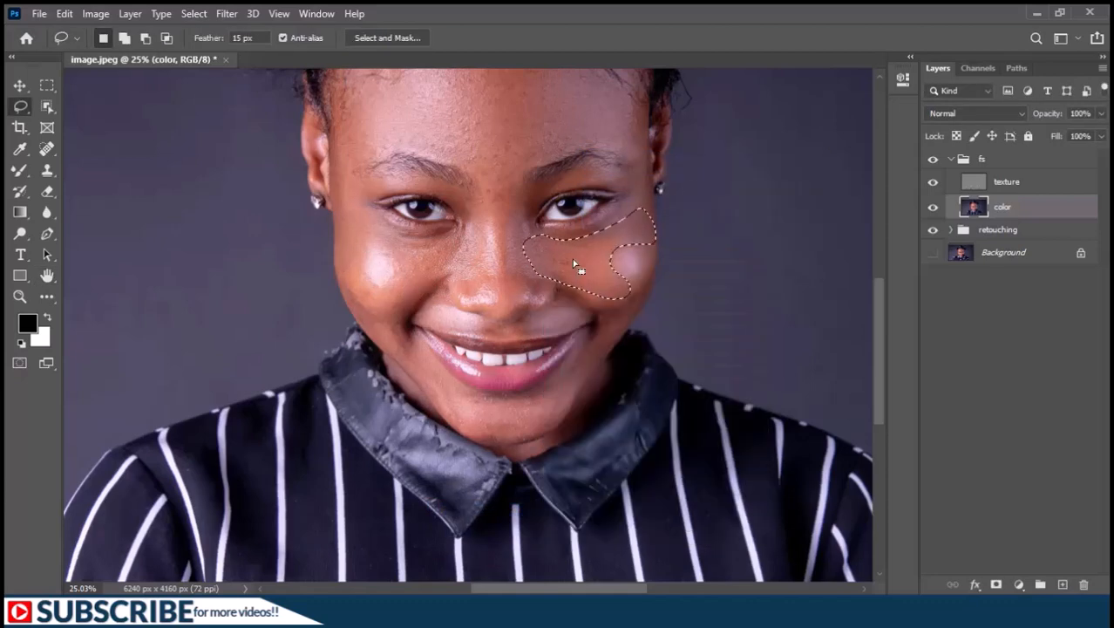
pyautogui.rightClick(572, 255)
pyautogui.click(641, 506)
pyautogui.write('40')
pyautogui.press('Return')
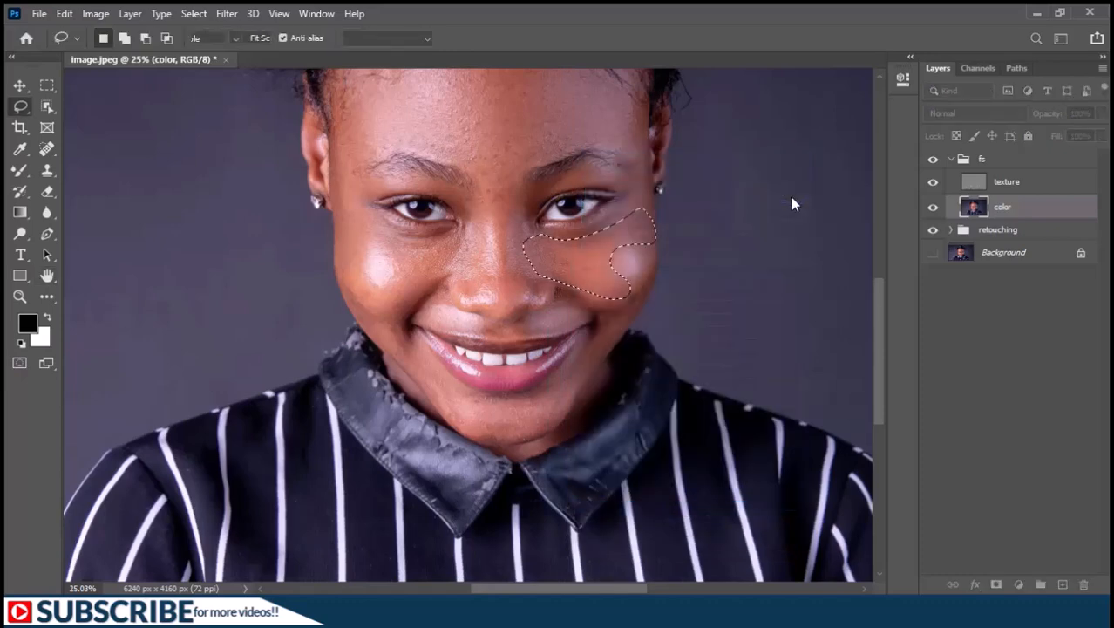
# Lasso the chin area below the lips, repeat the Gaussian Blur on it and fade the blur to 46% opacity.
pyautogui.moveTo(420, 343)
pyautogui.mouseDown()
pyautogui.moveTo(473, 393)
pyautogui.moveTo(516, 397)
pyautogui.moveTo(546, 386)
pyautogui.moveTo(577, 351)
pyautogui.moveTo(584, 360)
pyautogui.moveTo(562, 414)
pyautogui.moveTo(534, 438)
pyautogui.moveTo(492, 443)
pyautogui.moveTo(400, 365)
pyautogui.moveTo(420, 342)
pyautogui.mouseUp()
pyautogui.rightClick(462, 408)
pyautogui.click(523, 343)
pyautogui.rightClick(512, 413)
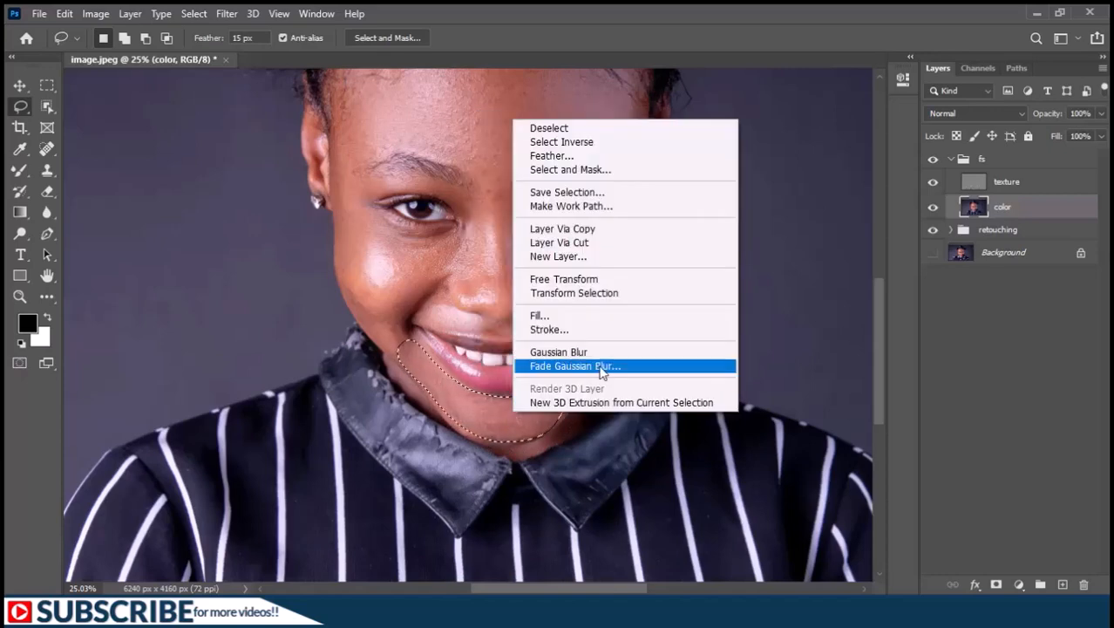
pyautogui.click(558, 366)
pyautogui.moveTo(727, 213)
pyautogui.mouseDown()
pyautogui.moveTo(633, 208)
pyautogui.moveTo(654, 194)
pyautogui.mouseUp()
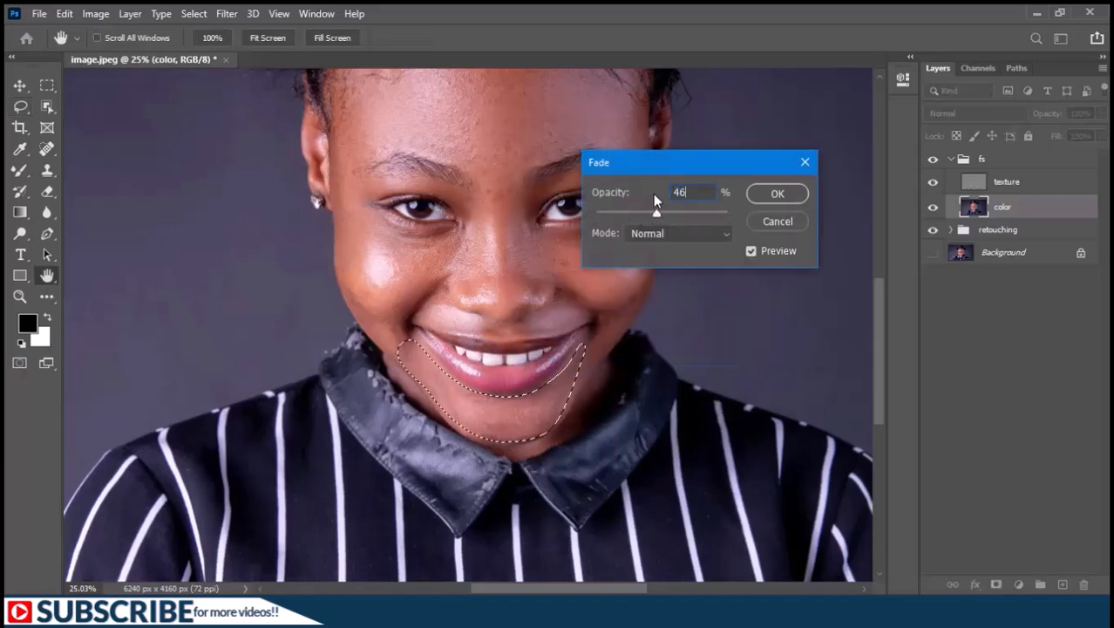
pyautogui.press('Return')
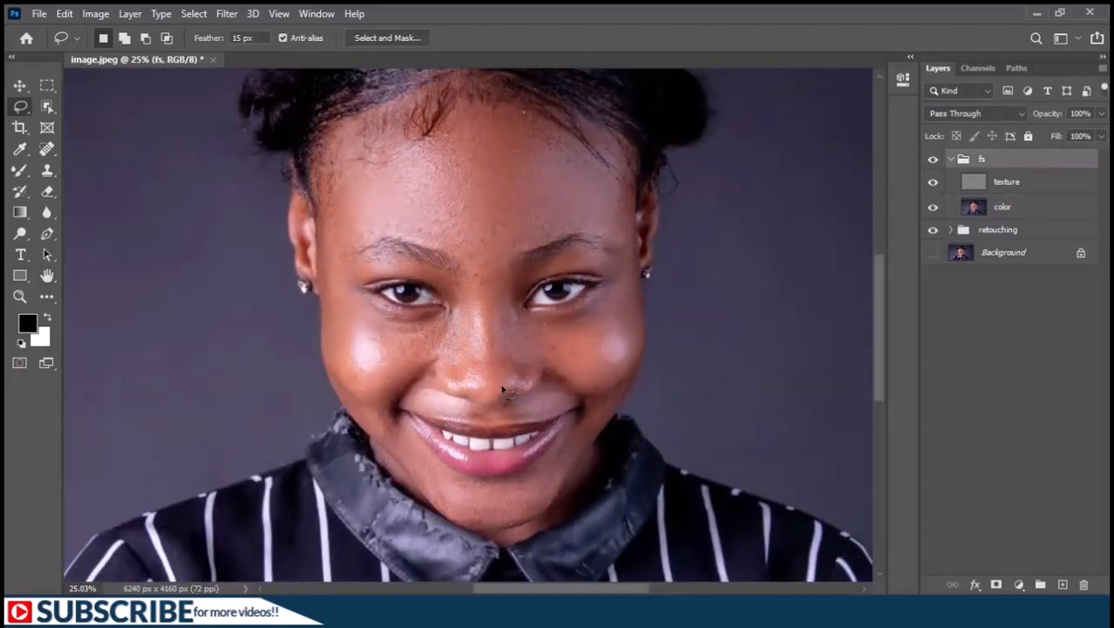
# Collapse the fs group and toggle its visibility to compare the skin before and after the smoothing.
pyautogui.click(952, 160)
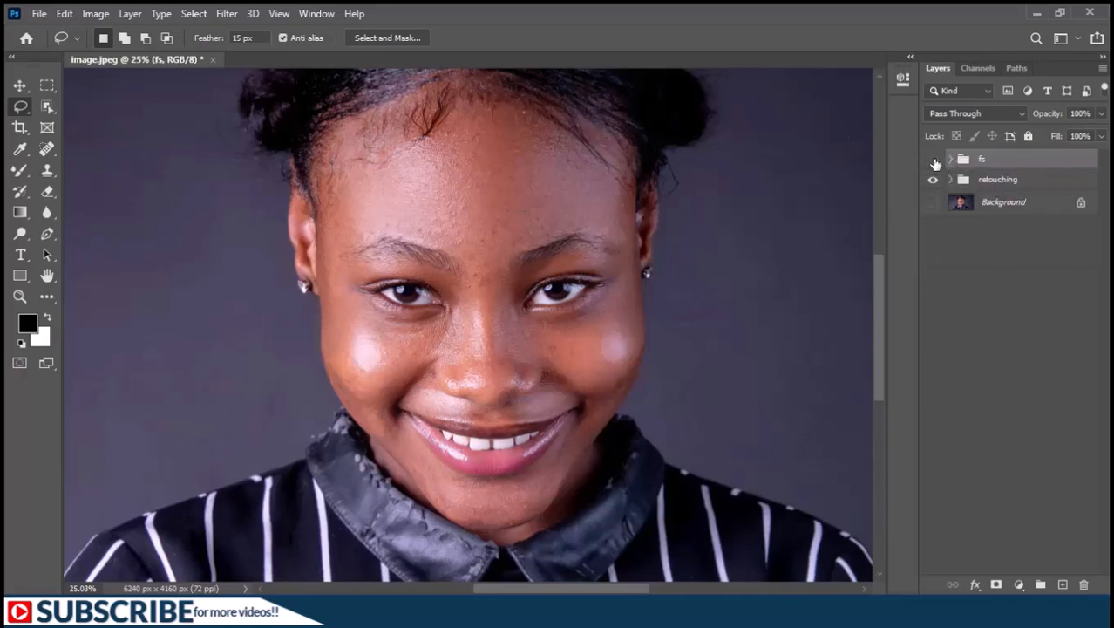
pyautogui.click(934, 160)
pyautogui.click(933, 161)
pyautogui.click(934, 160)
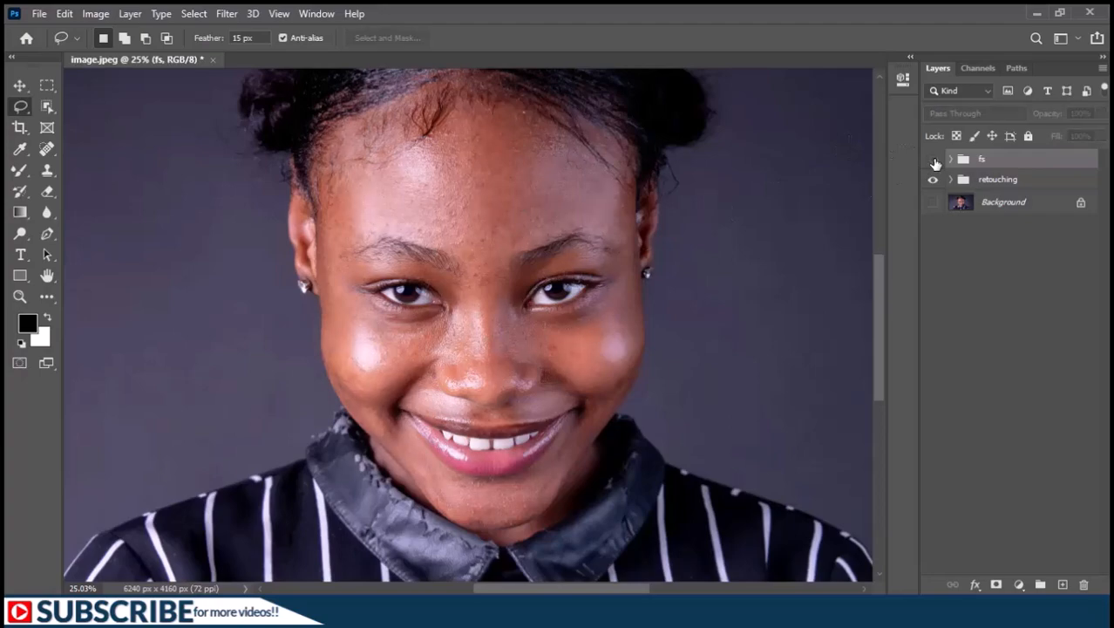
pyautogui.click(934, 161)
# Hide the retouching group, show the Background layer and compare the original portrait with the fs group's result.
pyautogui.scroll(-2, 552, 364)
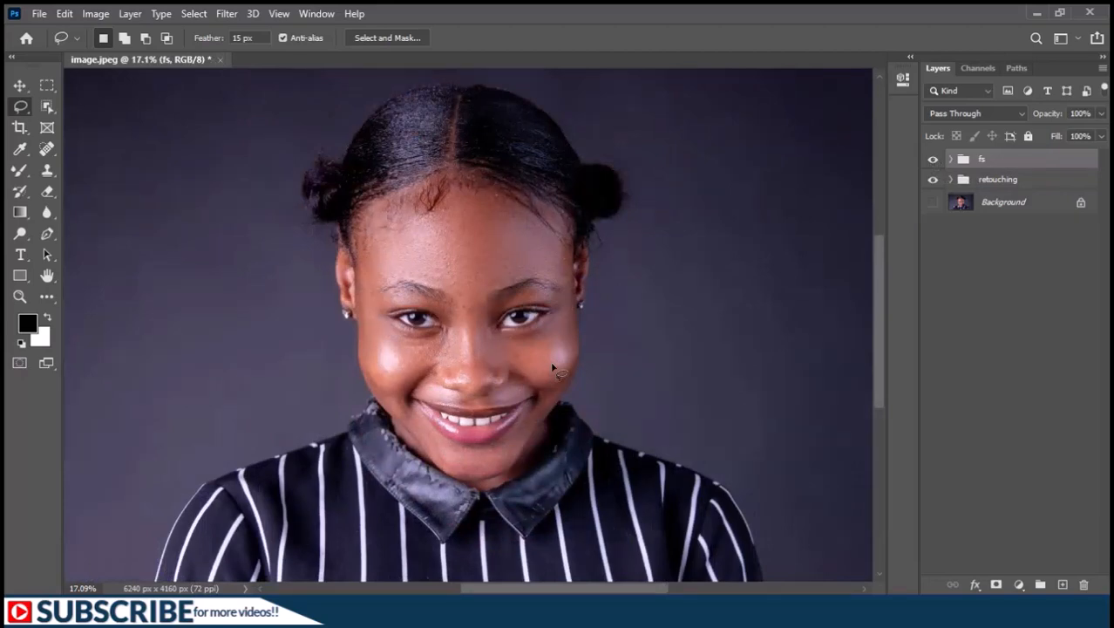
pyautogui.click(933, 182)
pyautogui.keyDown('alt'); pyautogui.click(933, 203); pyautogui.keyUp('alt')
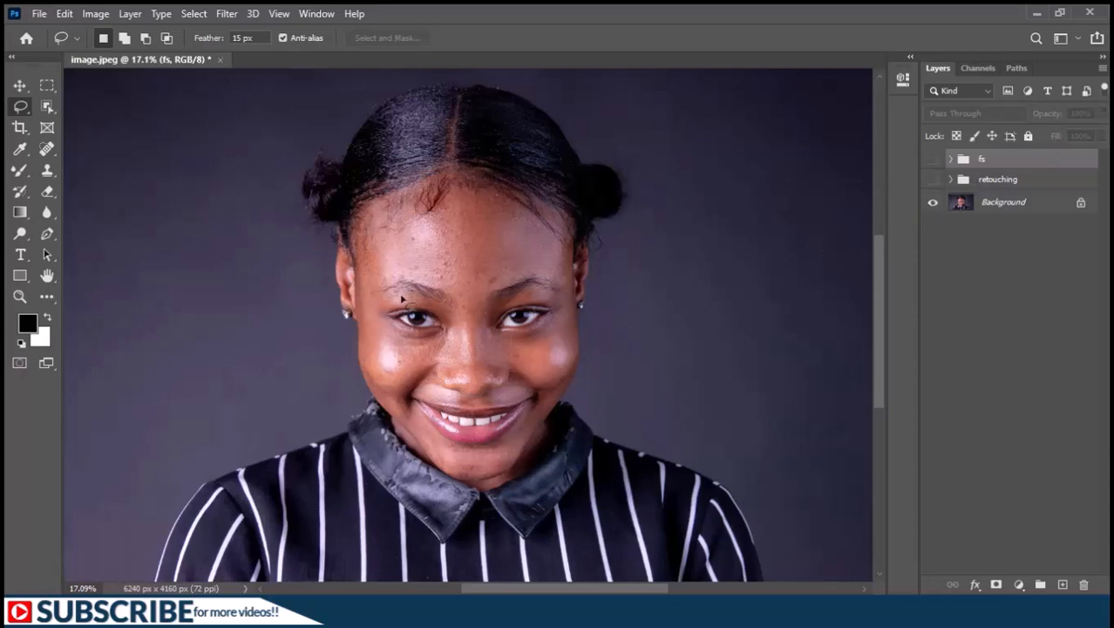
pyautogui.click(934, 160)
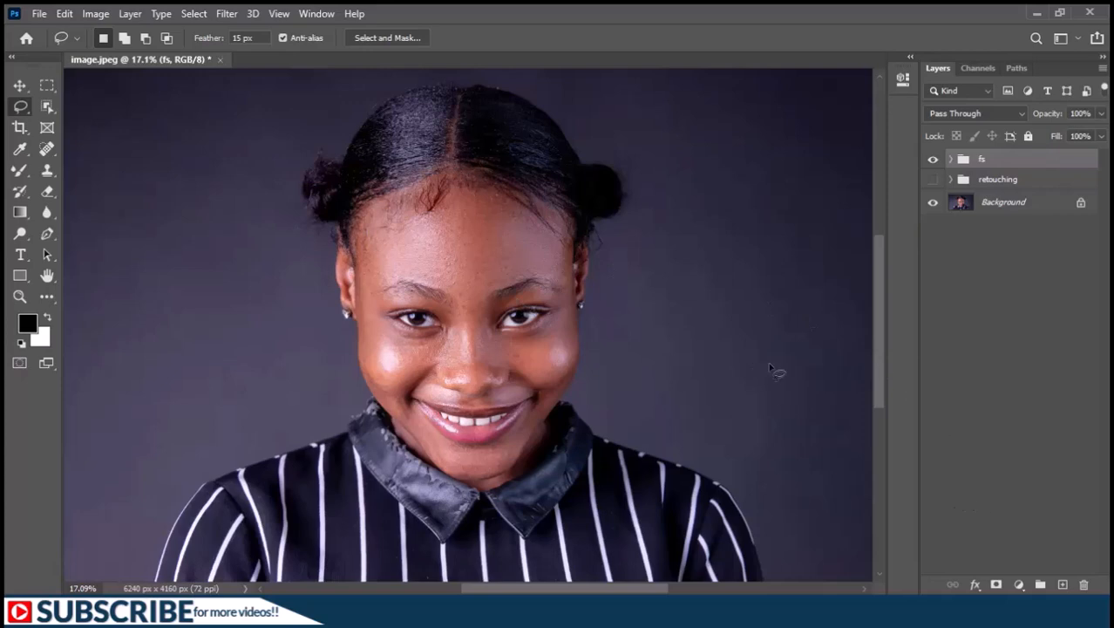
# Add a Brightness/Contrast adjustment layer clipped to the fs group and set its brightness to -61.
pyautogui.click(1020, 582)
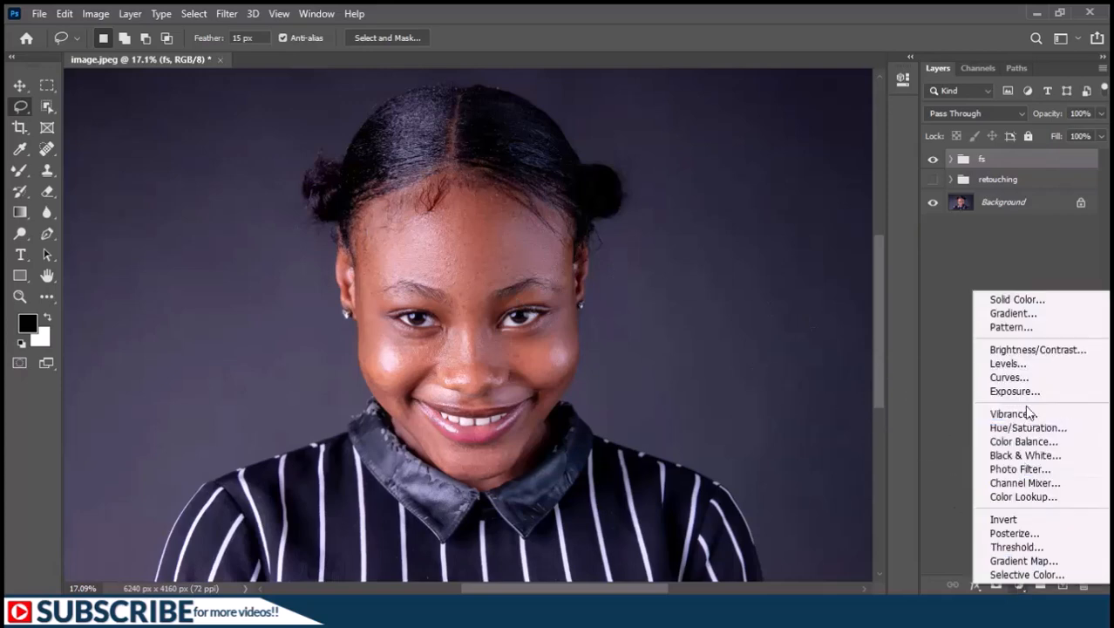
pyautogui.click(1020, 349)
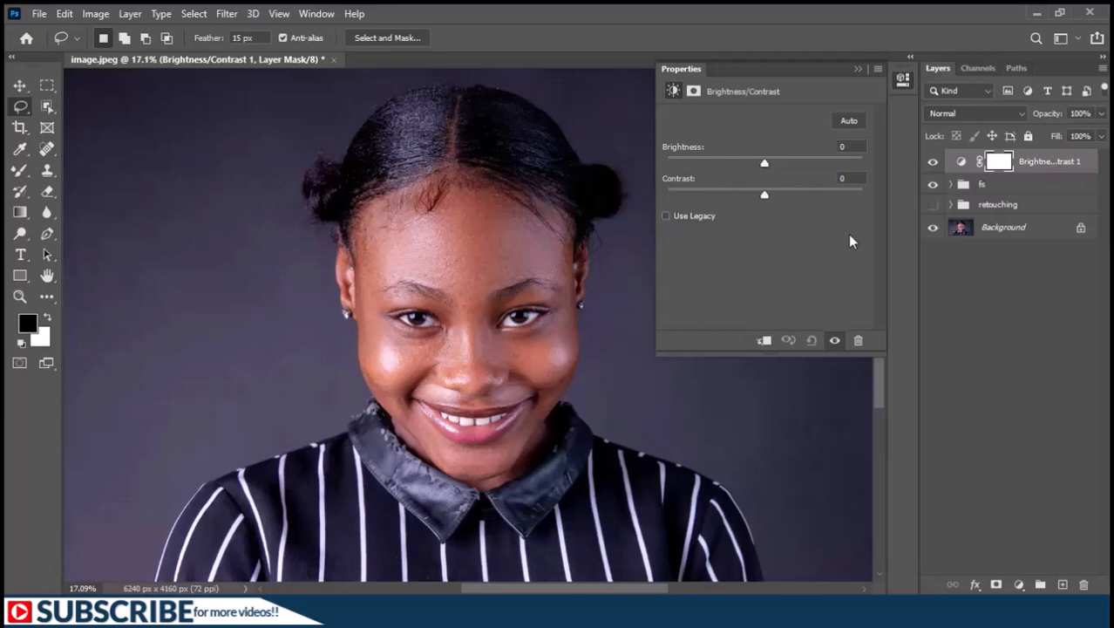
pyautogui.click(764, 341)
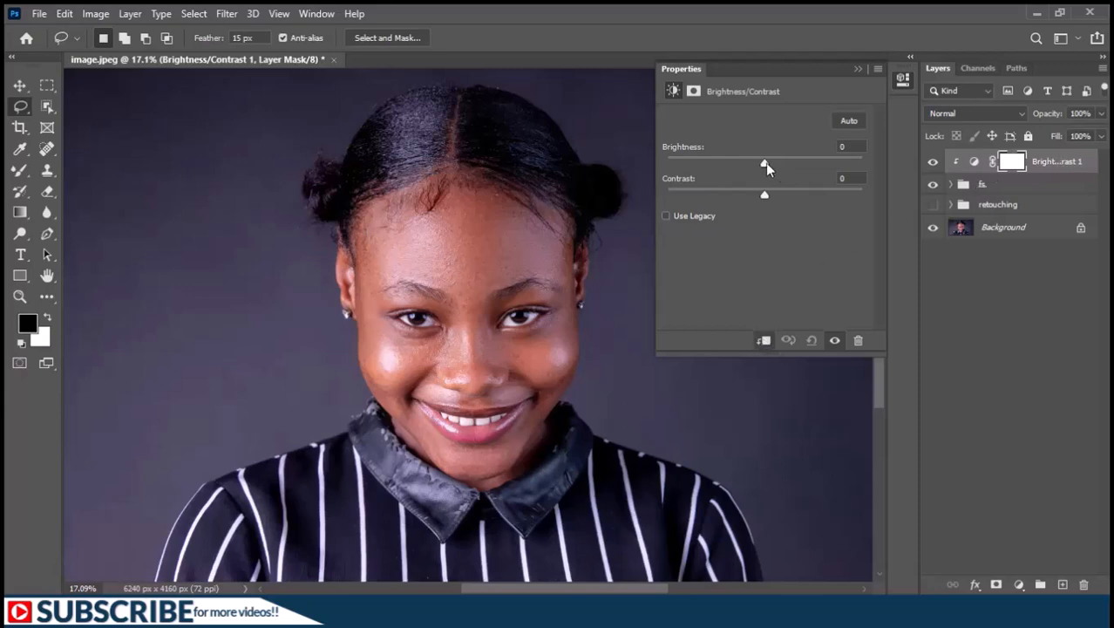
pyautogui.moveTo(765, 163); pyautogui.dragTo(724, 162)
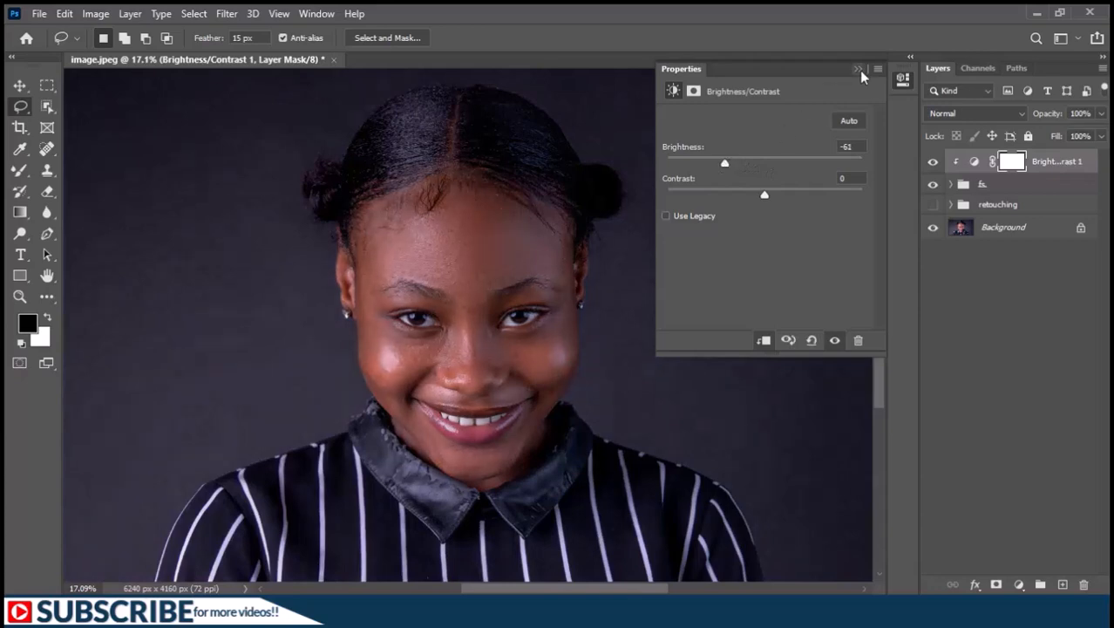
pyautogui.click(859, 70)
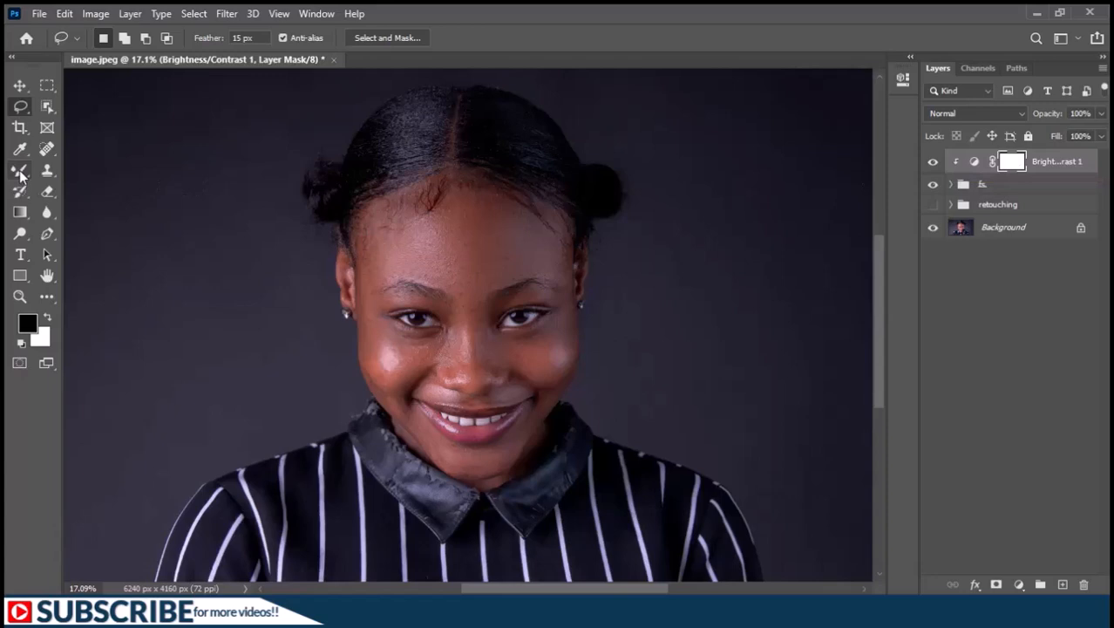
# Mask the face out of the Brightness/Contrast layer with one black dab of a Hard Round brush enlarged to 2704 px.
pyautogui.click(20, 172)
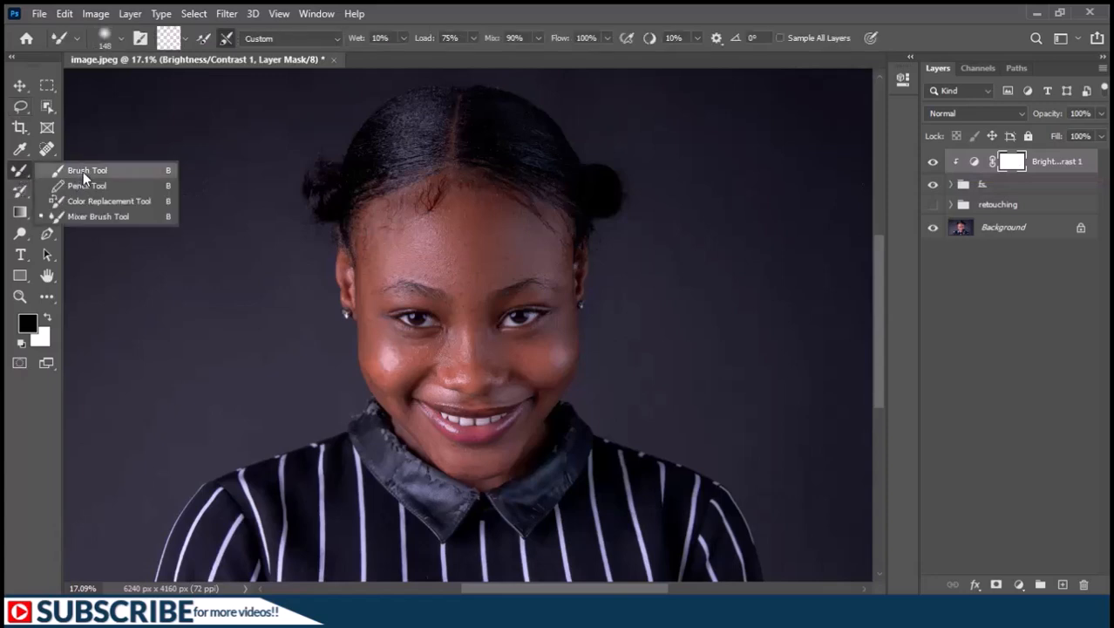
pyautogui.click(83, 172)
pyautogui.rightClick(183, 206)
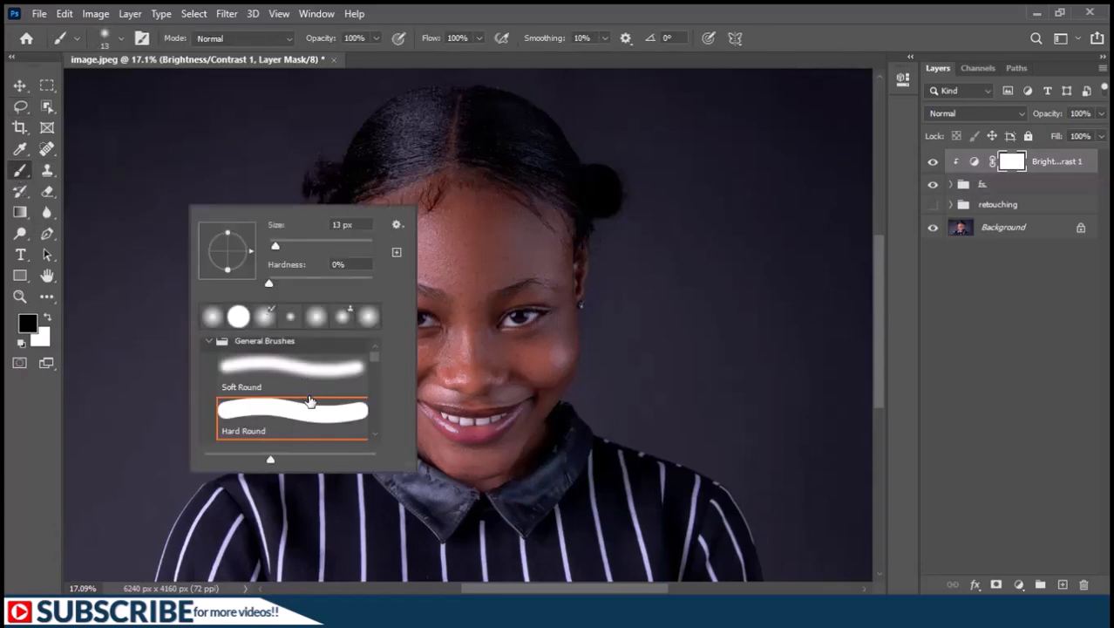
pyautogui.doubleClick(271, 418)
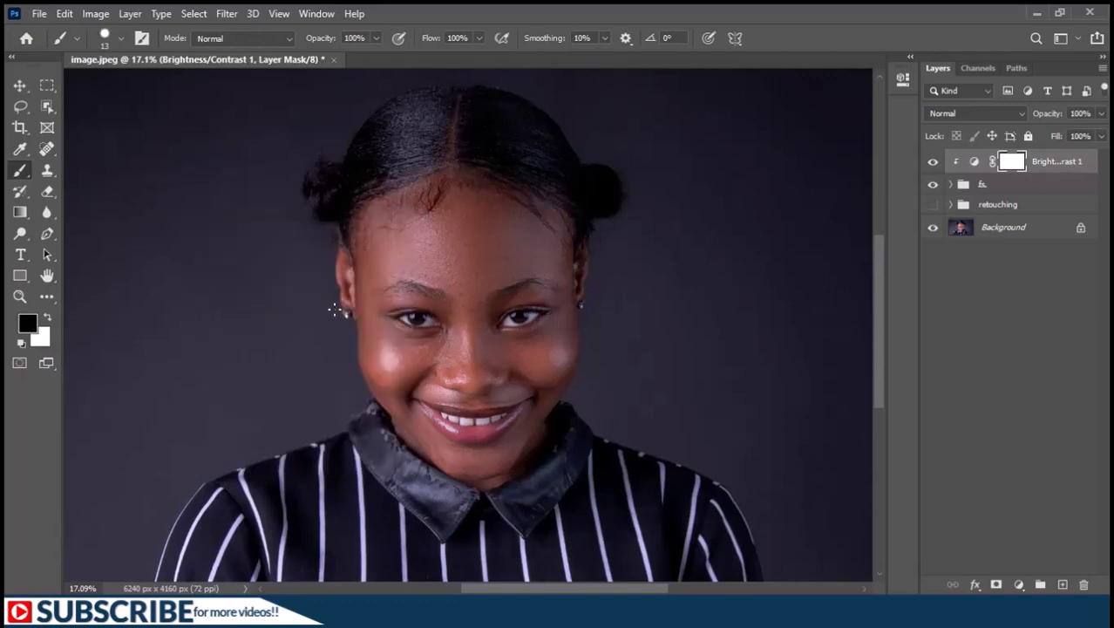
pyautogui.moveTo(335, 310); pyautogui.dragTo(521, 287)
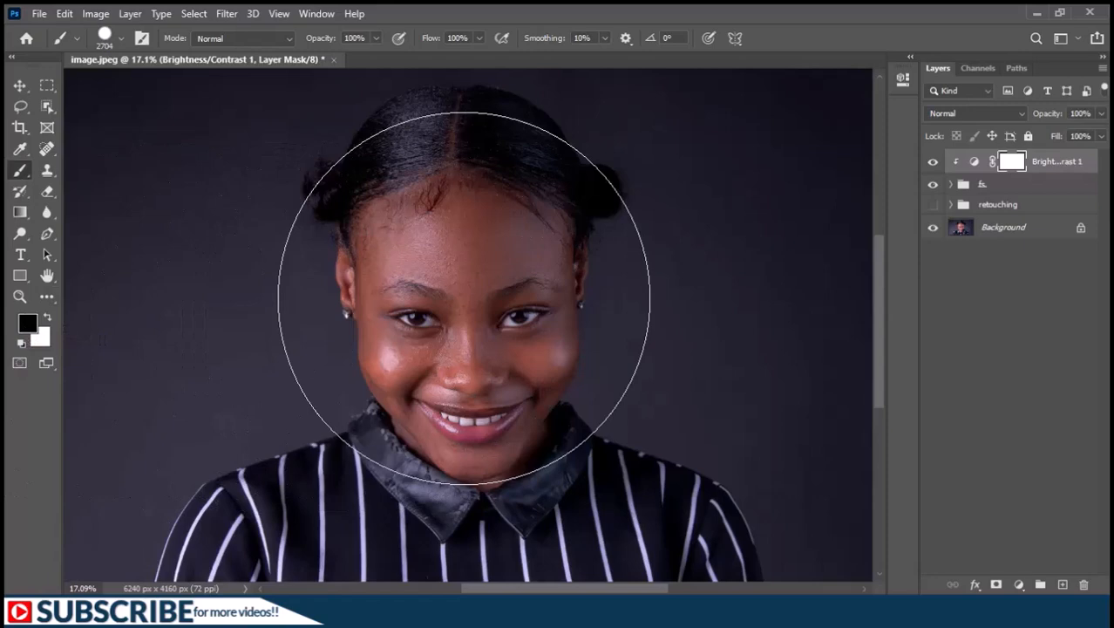
pyautogui.click(464, 295)
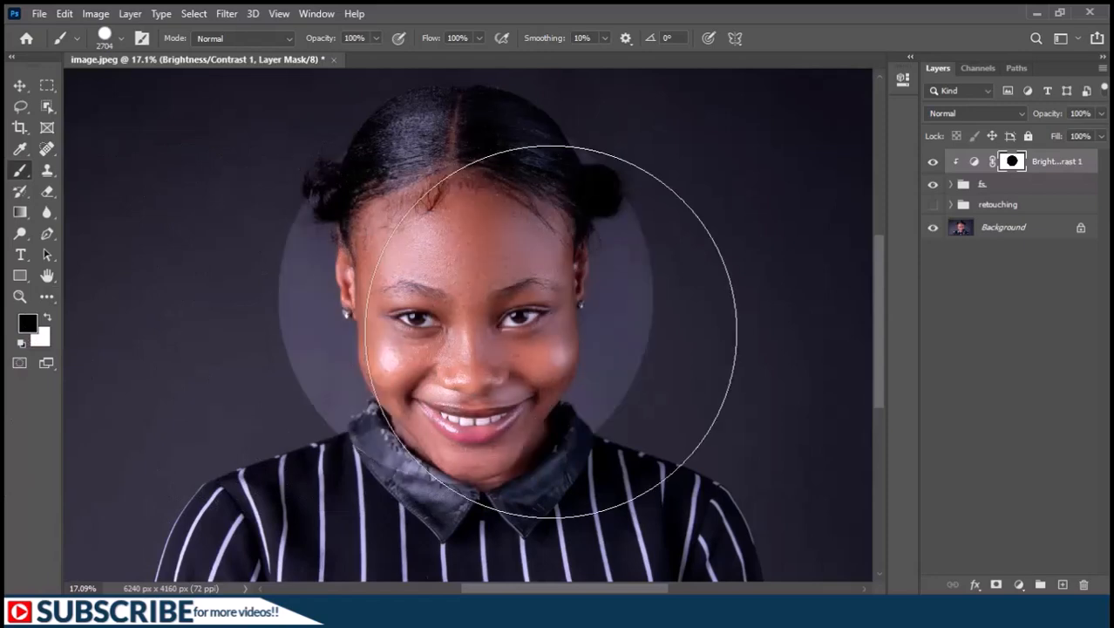
# Feather the Brightness/Contrast layer's mask by about 168 px to soften the edge of the circle around the face.
pyautogui.click(903, 81)
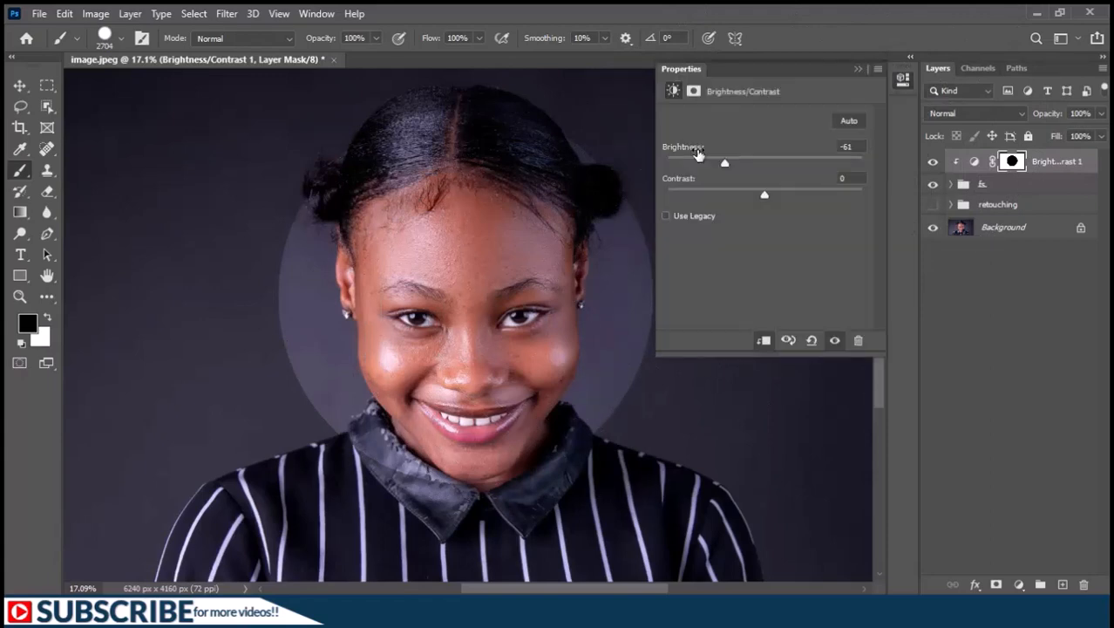
pyautogui.click(694, 92)
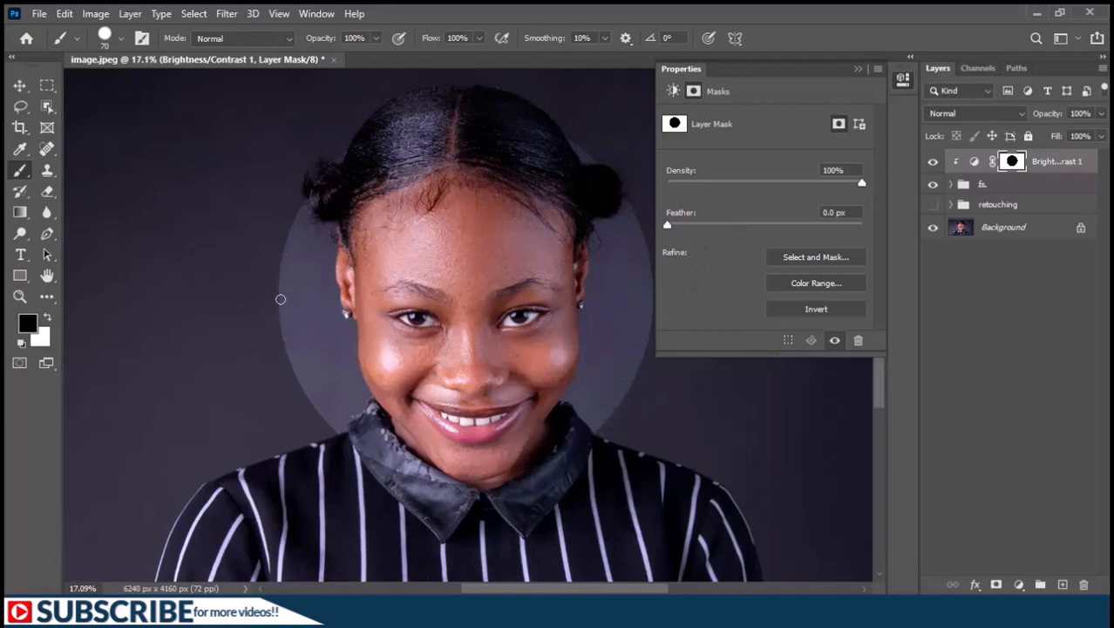
pyautogui.moveTo(668, 225); pyautogui.dragTo(816, 225)
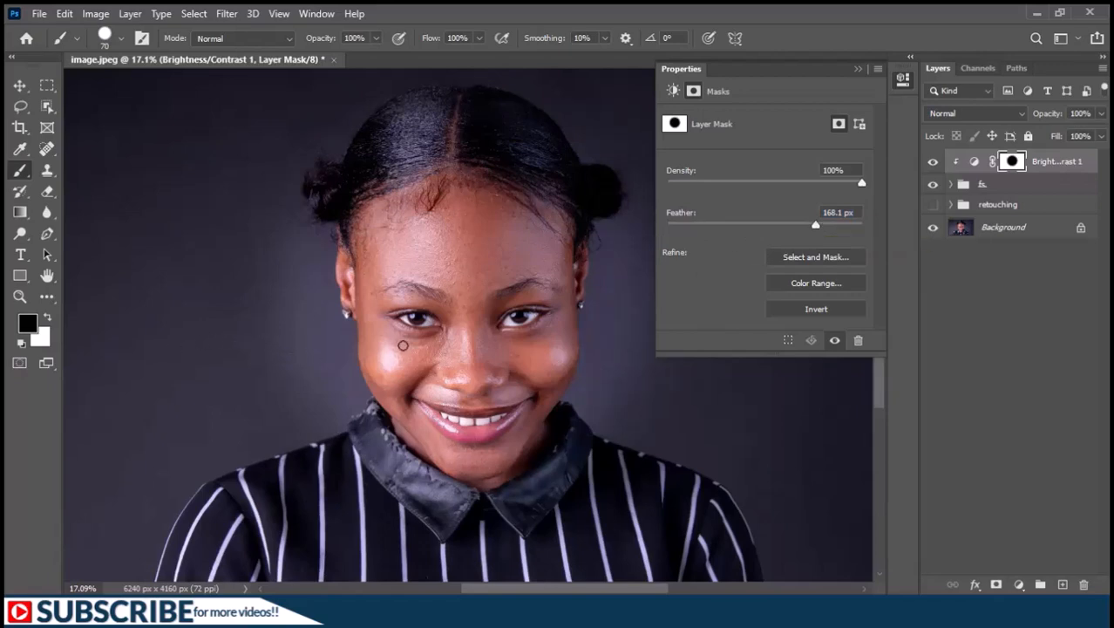
pyautogui.click(857, 68)
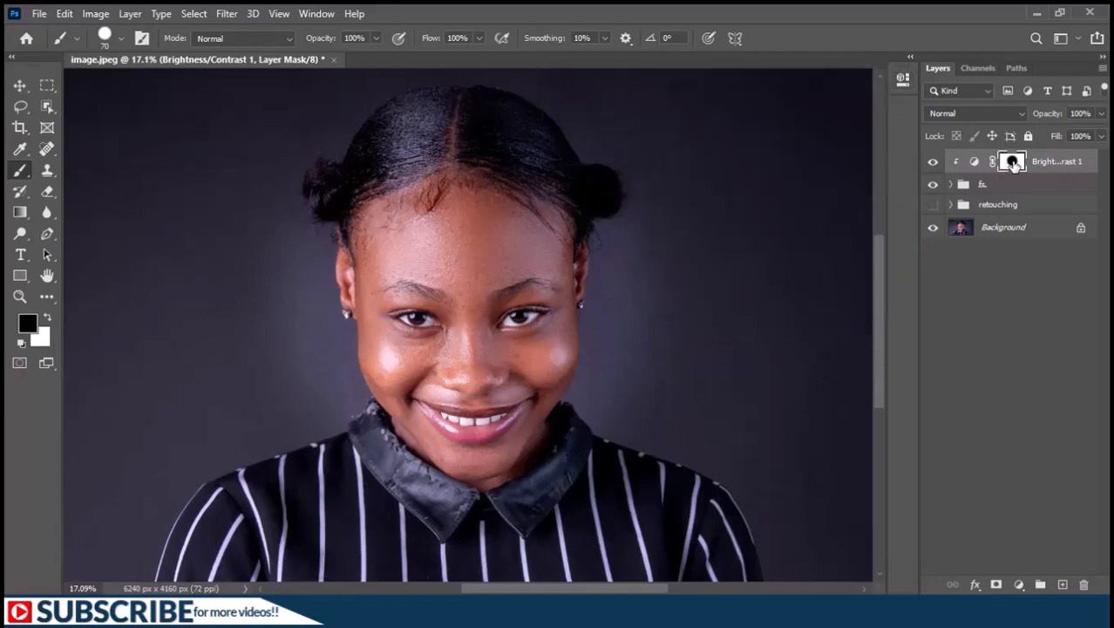
# Add a Curves adjustment layer and slightly raise the brighter tones sampled from the cheek highlight with the on-image adjustment tool.
pyautogui.click(1020, 581)
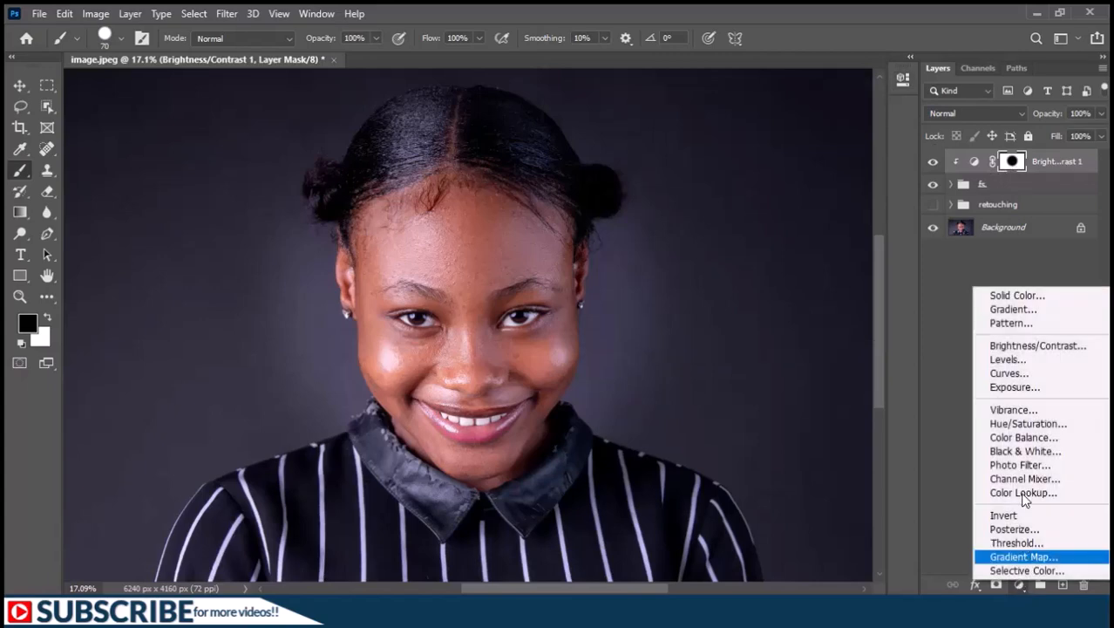
pyautogui.click(1020, 374)
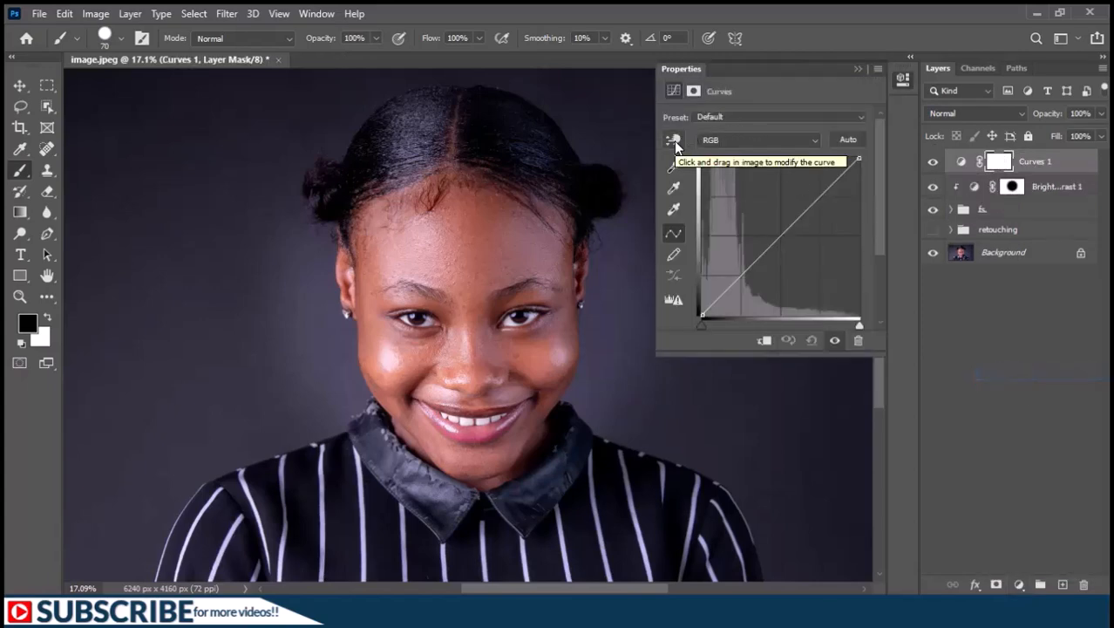
pyautogui.click(674, 141)
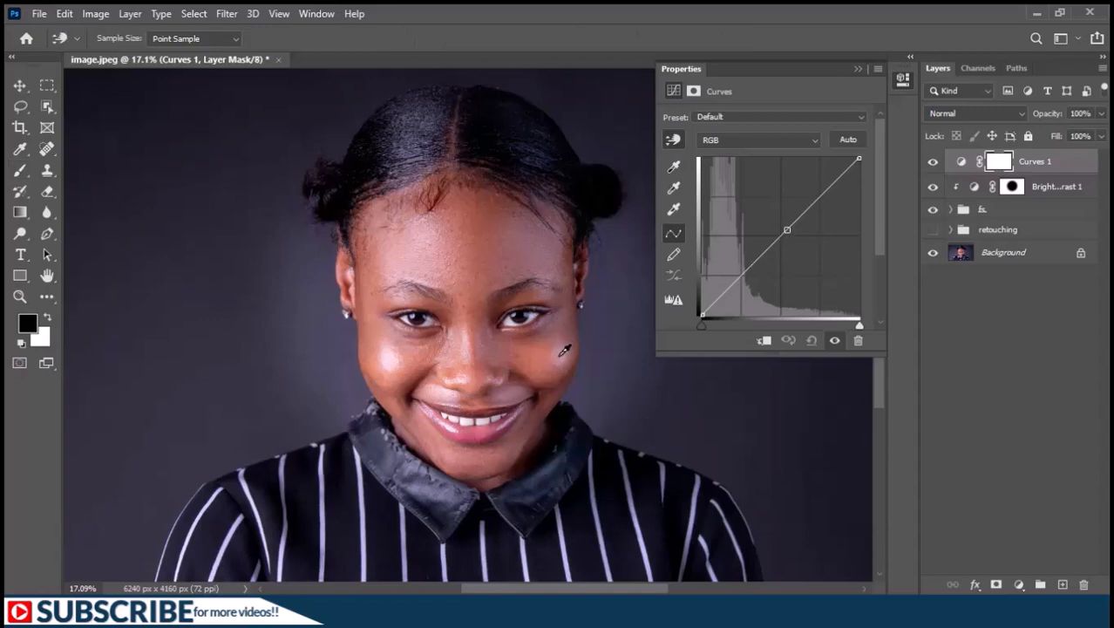
pyautogui.click(561, 355)
pyautogui.moveTo(564, 350); pyautogui.dragTo(563, 345)
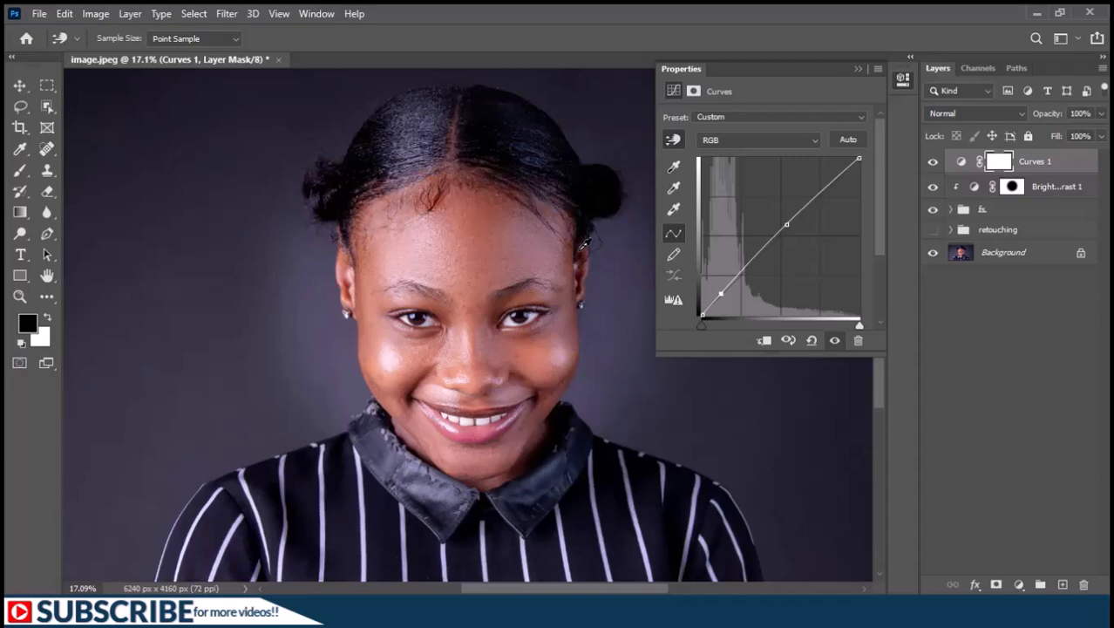
# Lower the curve's dark tones sampled at the hairline beside the ear and clip the Curves layer to the layers below.
pyautogui.moveTo(581, 249); pyautogui.dragTo(581, 260)
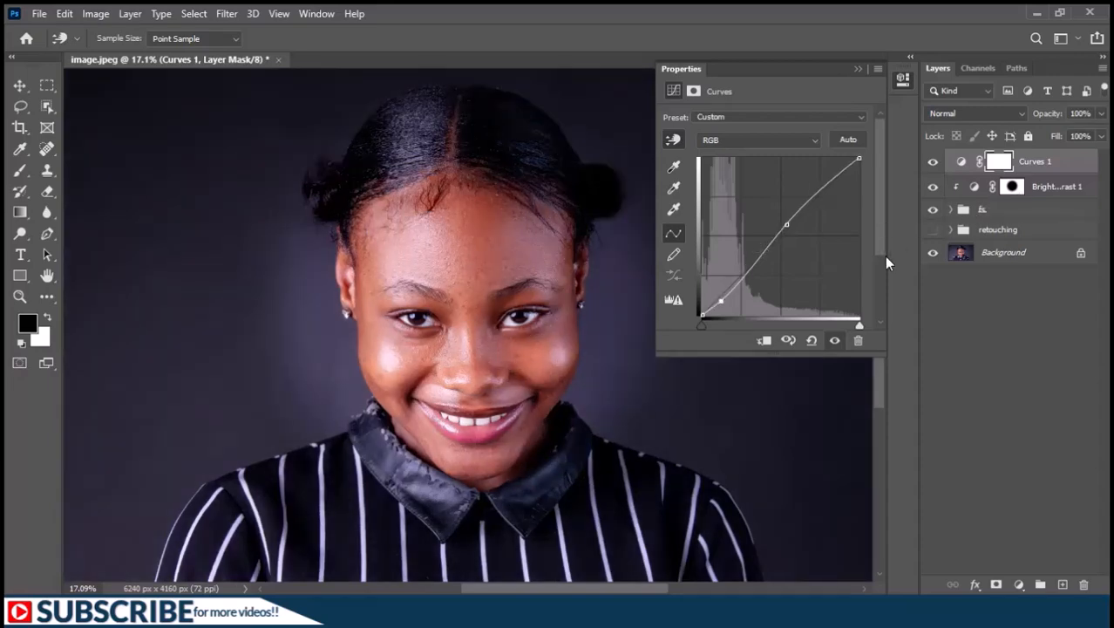
pyautogui.click(765, 341)
pyautogui.click(858, 69)
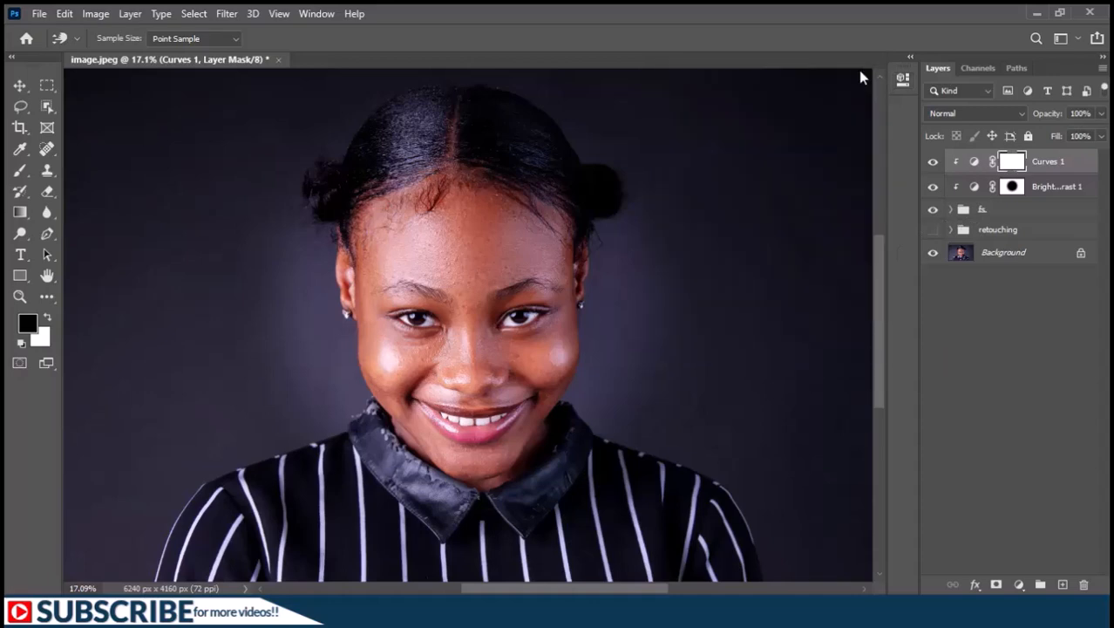
# Group the Curves and Brightness/Contrast layers together and name the group adjustments.
pyautogui.keyDown('shift'); pyautogui.click(1058, 187); pyautogui.keyUp('shift')
pyautogui.hotkey('ctrl', 'g')
pyautogui.doubleClick(994, 160)
pyautogui.write('adjustments')
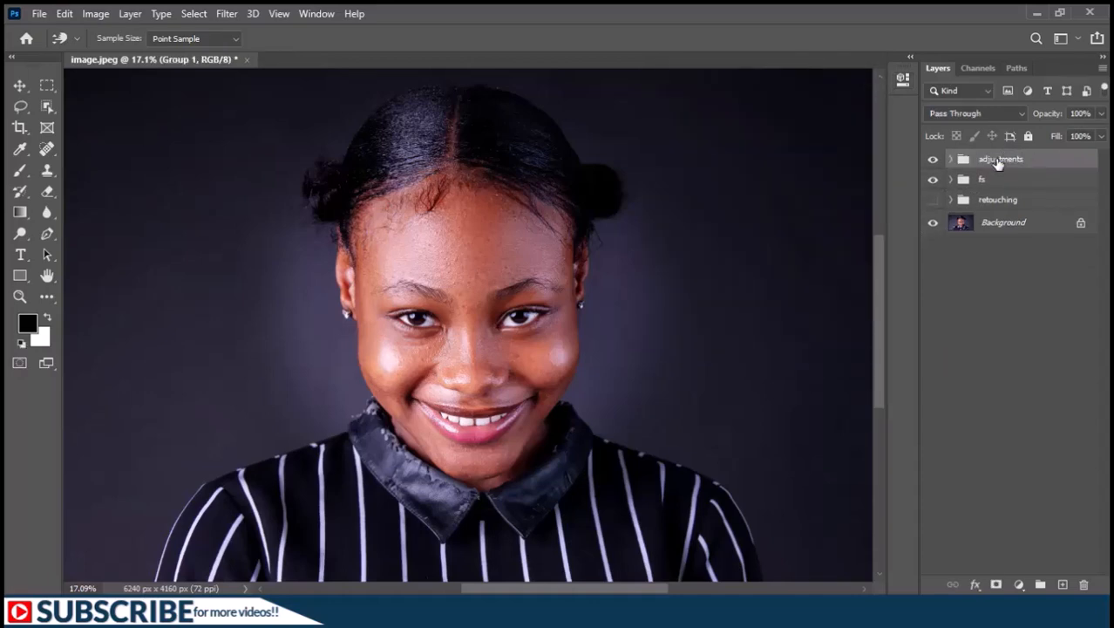
pyautogui.press('Return')
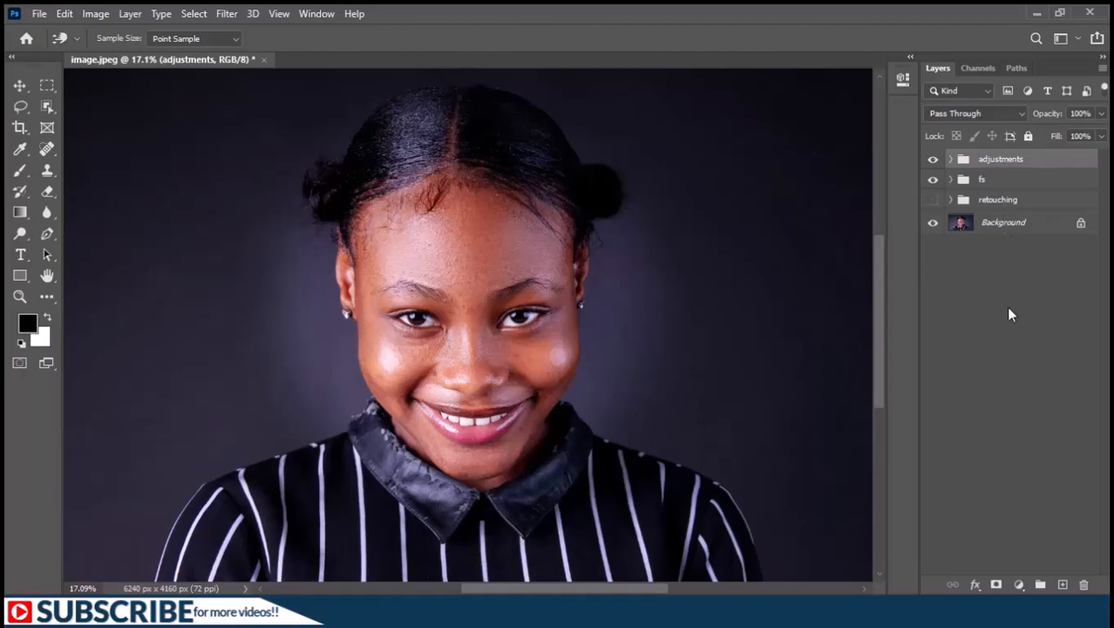
# Hide and show the adjustments and fs groups together to compare the original portrait with the retouched version.
pyautogui.moveTo(933, 179); pyautogui.dragTo(935, 160)
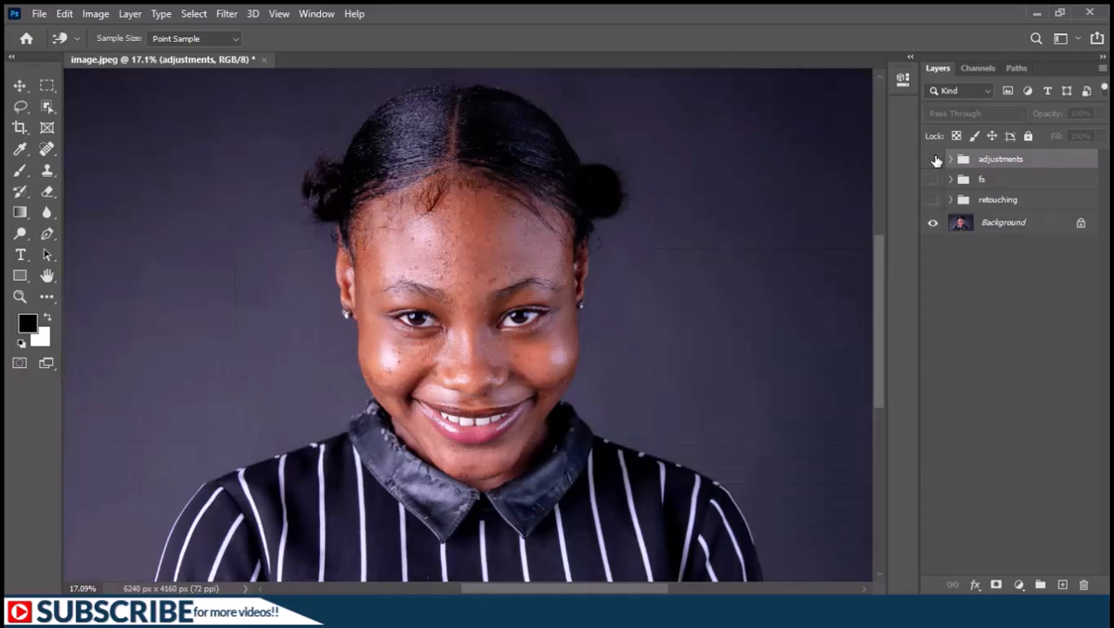
pyautogui.moveTo(936, 160); pyautogui.dragTo(933, 179)
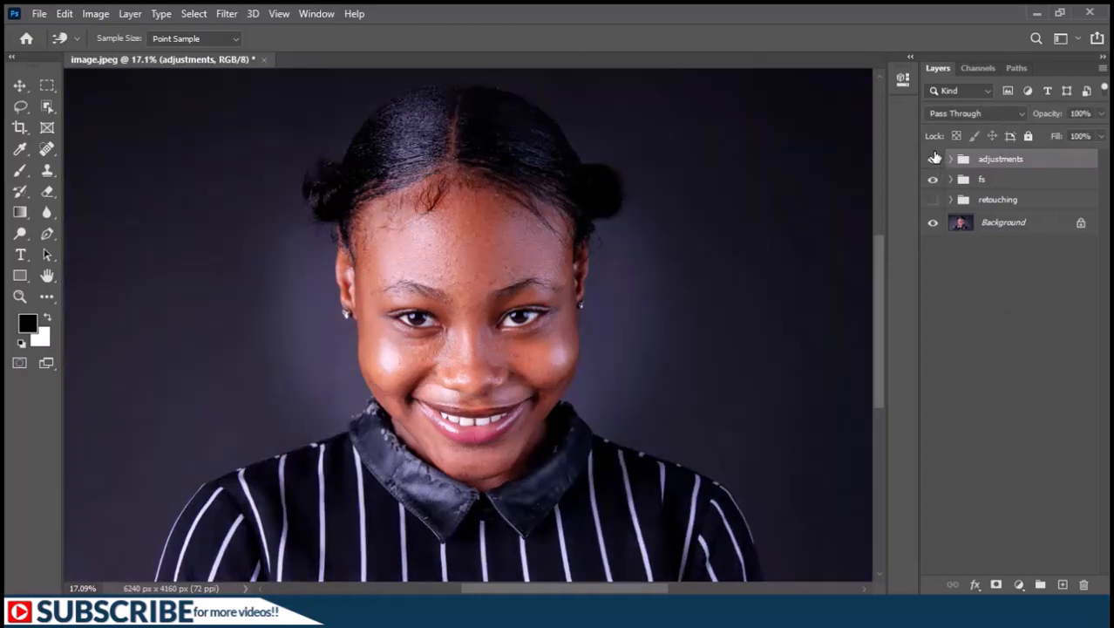